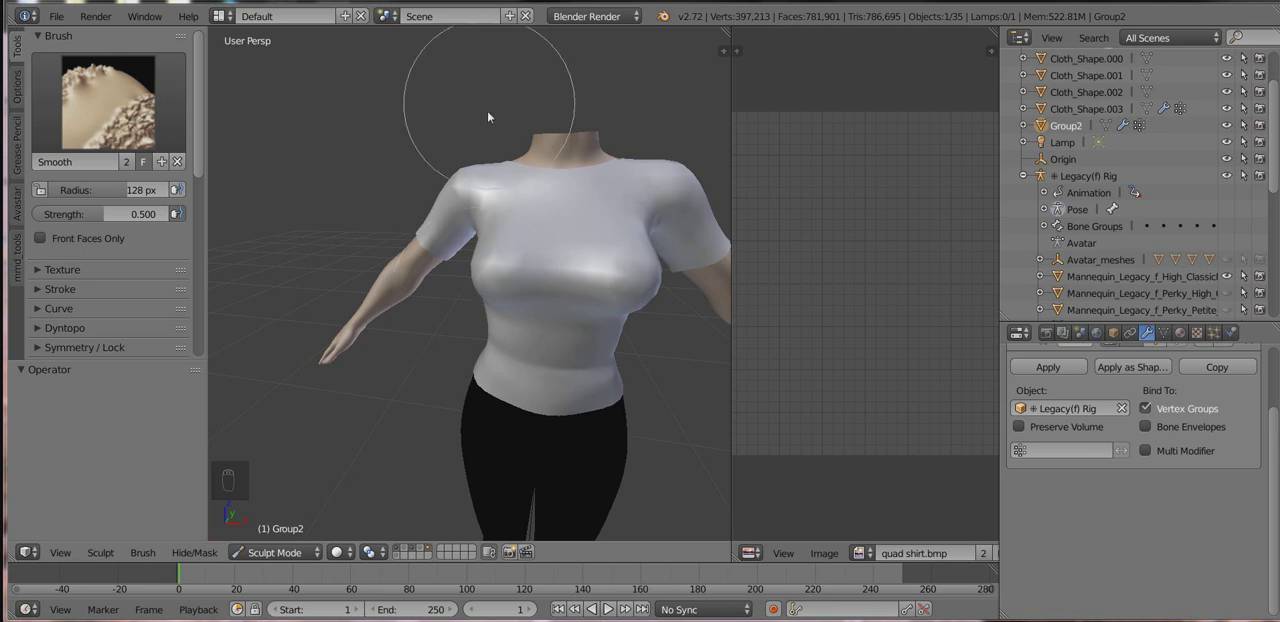
# Set the Smooth brush strength to 0.345 and smooth the top of the shirt's shoulder.
pyautogui.moveTo(528, 269)
pyautogui.mouseDown(button='middle')
pyautogui.moveTo(531, 255)
pyautogui.moveTo(486, 243)
pyautogui.moveTo(509, 246)
pyautogui.mouseUp(button='middle')
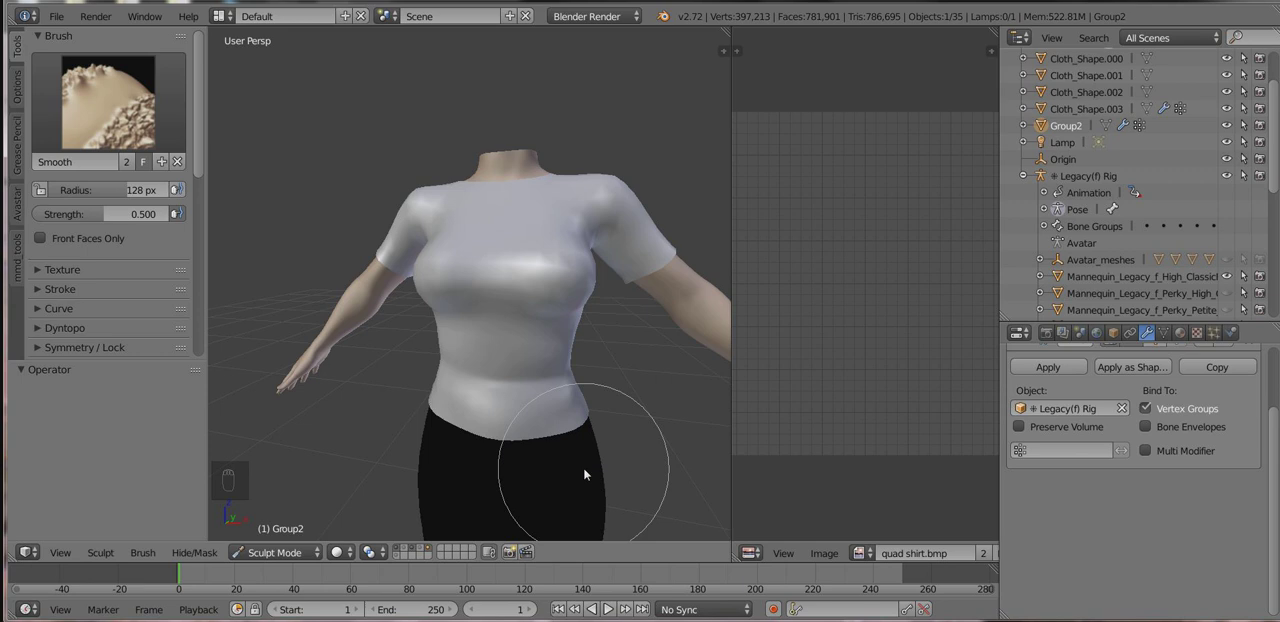
pyautogui.moveTo(515, 402); pyautogui.dragTo(520, 353, button='middle')
pyautogui.scroll(2, 486, 305)
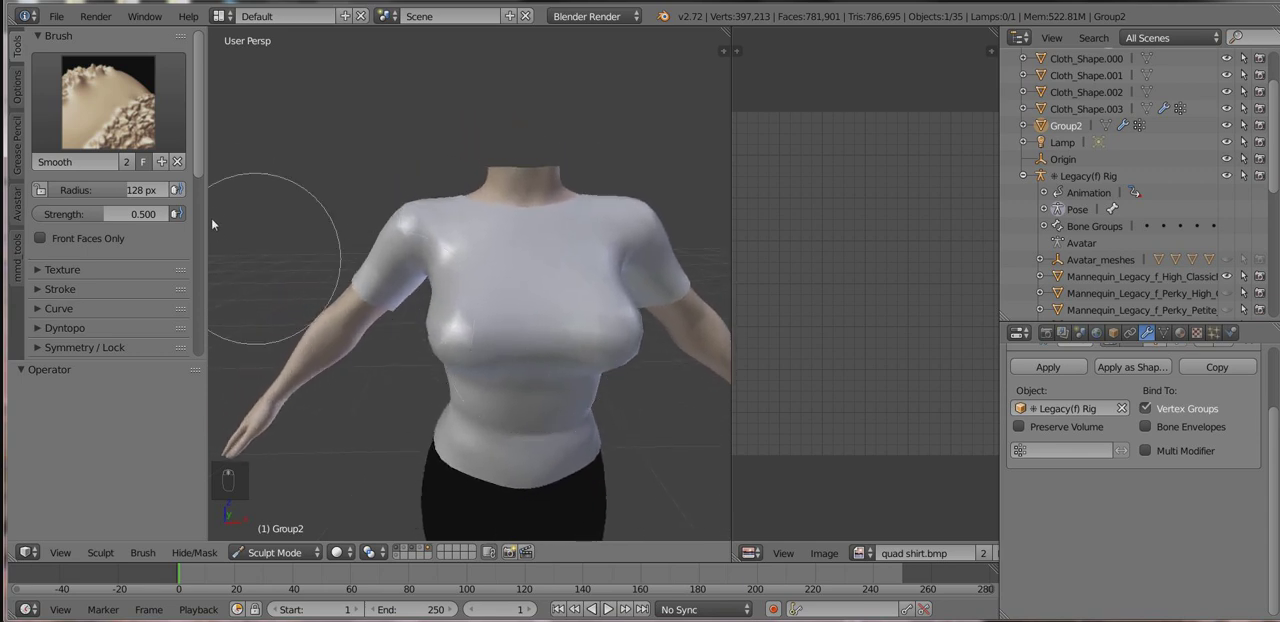
pyautogui.moveTo(110, 212); pyautogui.dragTo(86, 213)
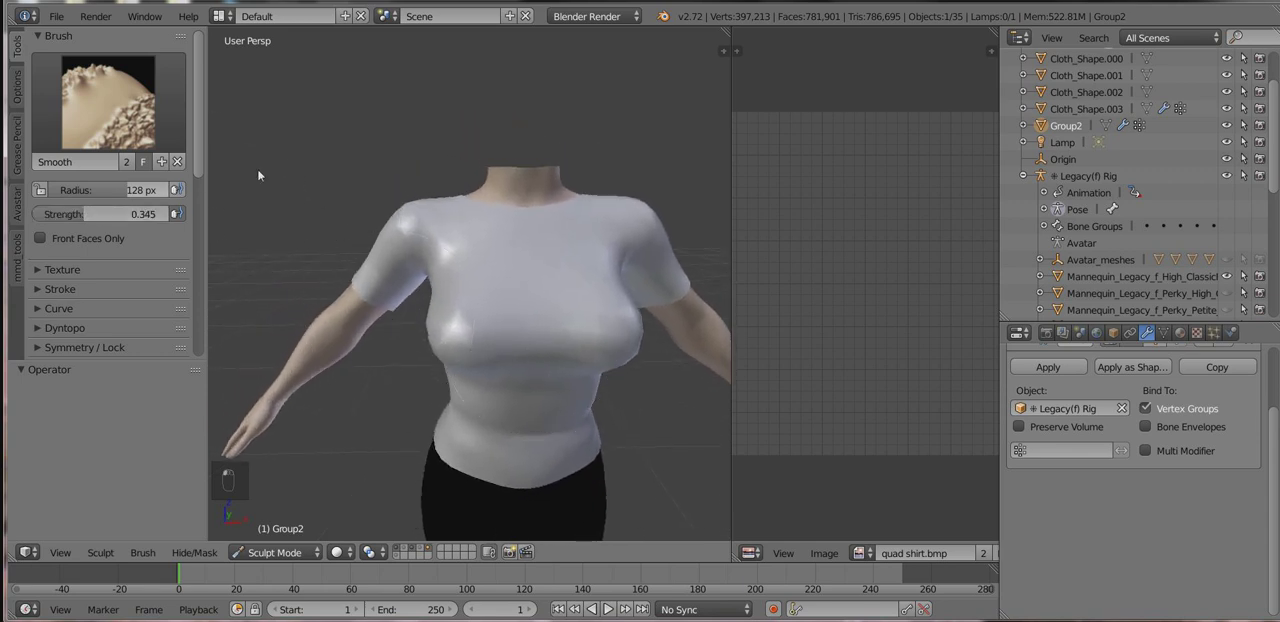
pyautogui.moveTo(405, 214); pyautogui.dragTo(449, 218)
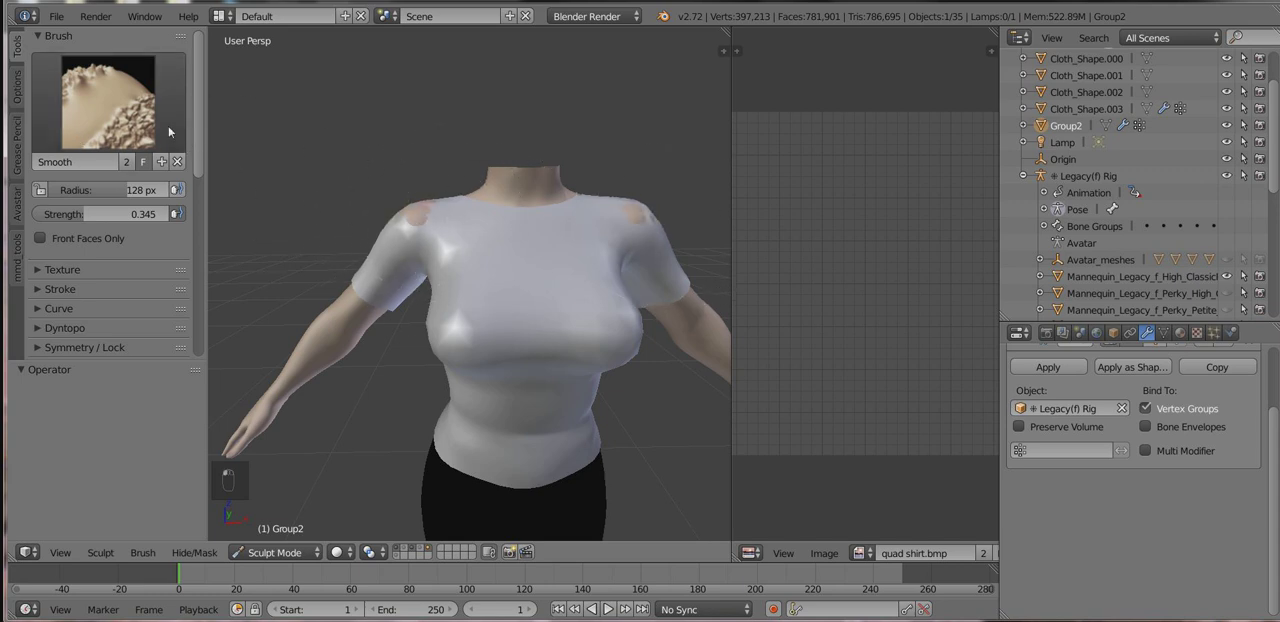
# Switch to the Grab brush and undo the shoulder smoothing stroke.
pyautogui.click(168, 125)
pyautogui.click(455, 178)
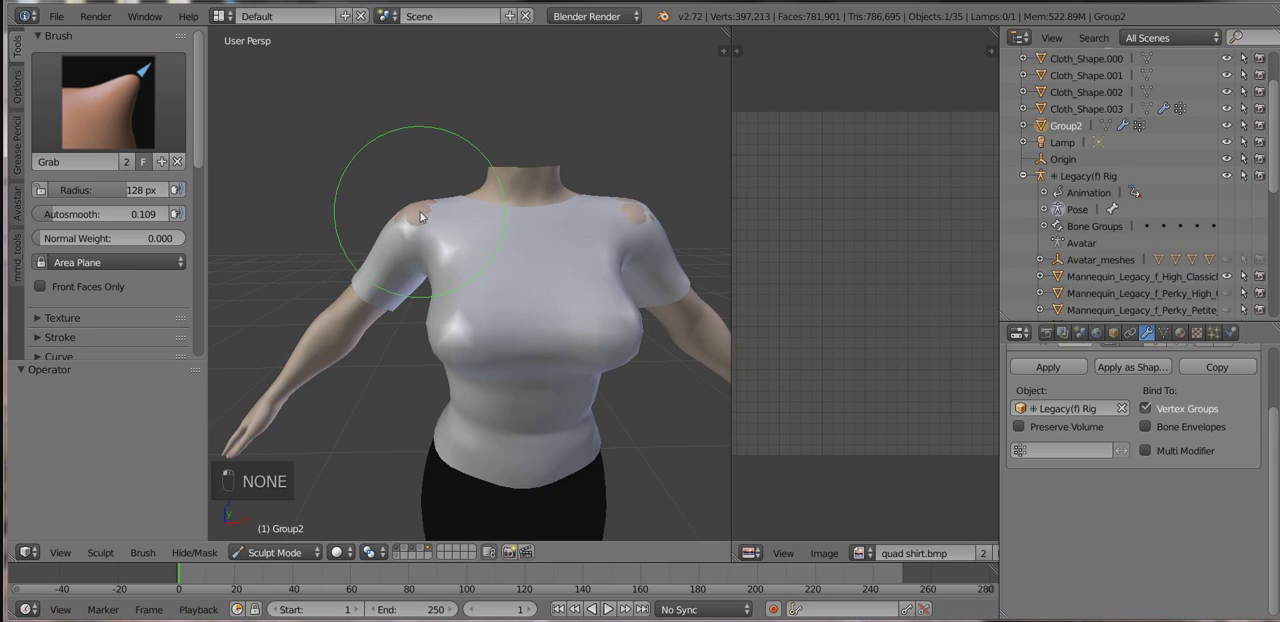
pyautogui.hotkey('ctrl', 'z')
# Check the shirt from several angles and return it from Sculpt Mode to Object Mode.
pyautogui.moveTo(525, 286); pyautogui.dragTo(550, 302, button='middle')
pyautogui.moveTo(603, 456)
pyautogui.mouseDown(button='middle')
pyautogui.moveTo(593, 442)
pyautogui.moveTo(497, 443)
pyautogui.moveTo(472, 528)
pyautogui.moveTo(588, 480)
pyautogui.mouseUp(button='middle')
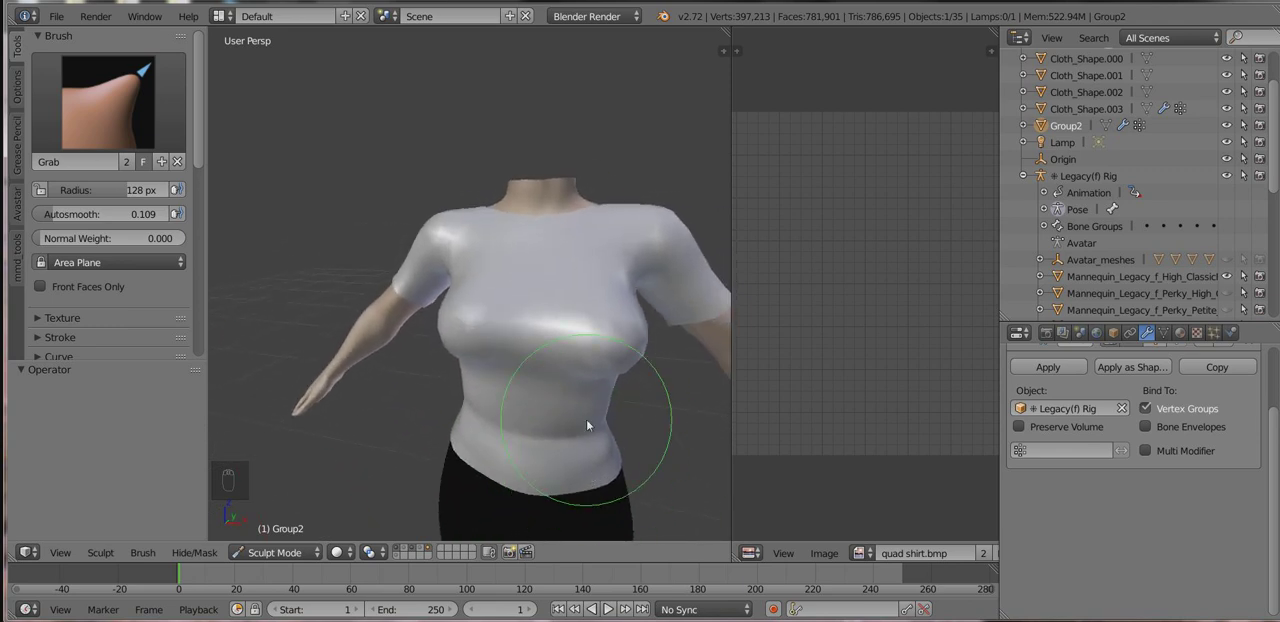
pyautogui.moveTo(586, 419); pyautogui.dragTo(555, 388, button='middle')
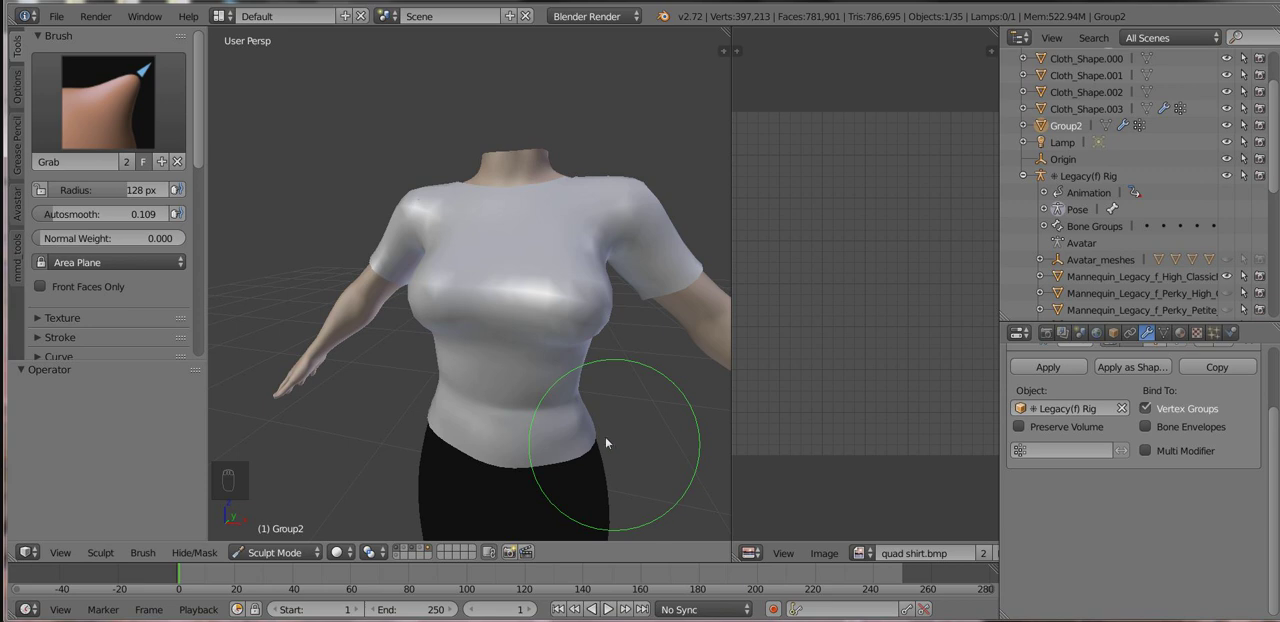
pyautogui.moveTo(509, 251)
pyautogui.mouseDown(button='middle')
pyautogui.moveTo(663, 266)
pyautogui.moveTo(306, 255)
pyautogui.moveTo(586, 271)
pyautogui.moveTo(514, 257)
pyautogui.mouseUp(button='middle')
pyautogui.scroll(2, 306, 255)
pyautogui.scroll(-2, 305, 255)
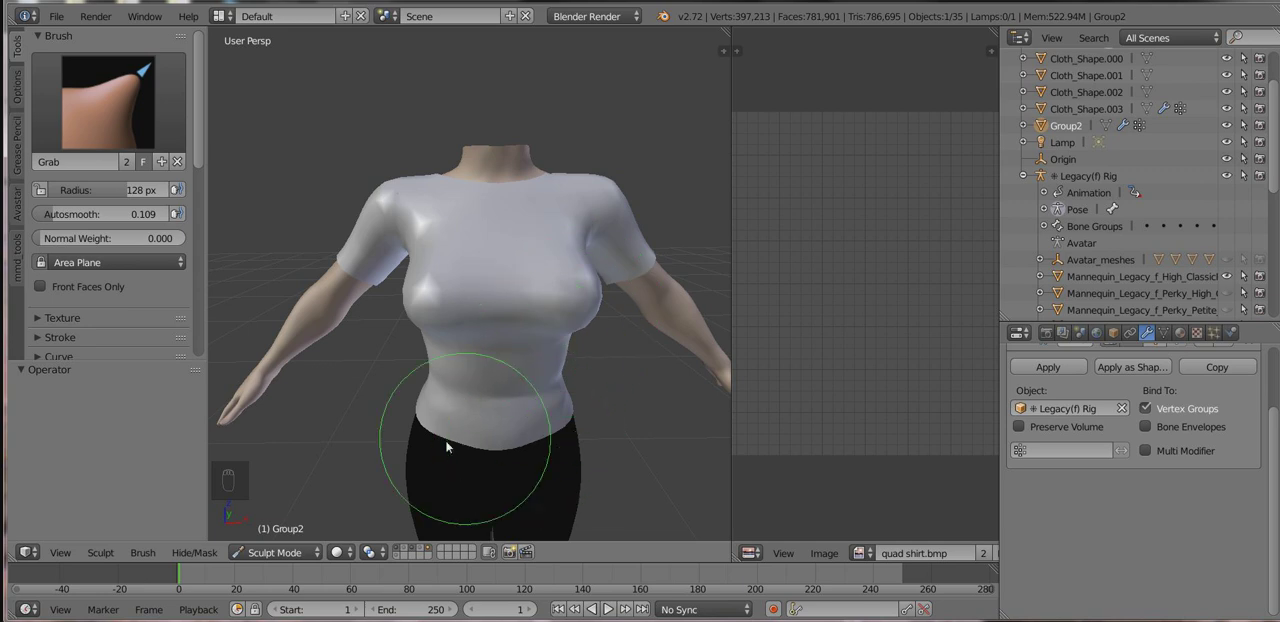
pyautogui.click(274, 552)
pyautogui.click(281, 532)
# Move the shirt to layer 6 and display only that layer to isolate it from the avatar.
pyautogui.scroll(-3, 498, 382)
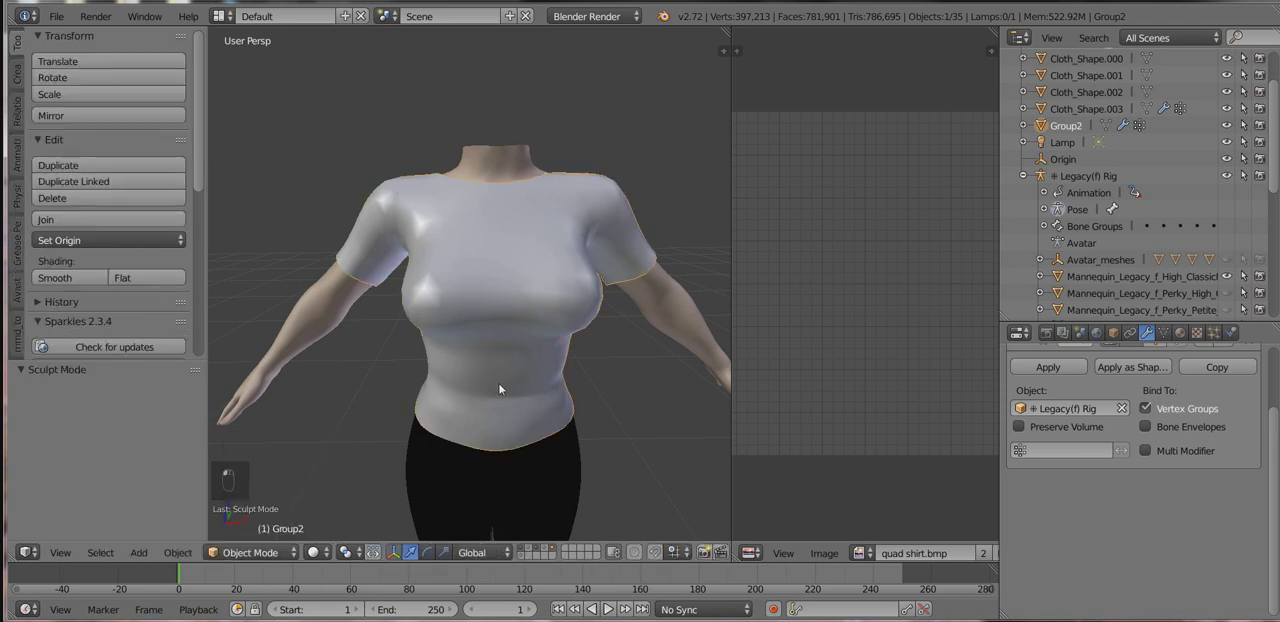
pyautogui.moveTo(505, 380); pyautogui.dragTo(537, 399, button='middle')
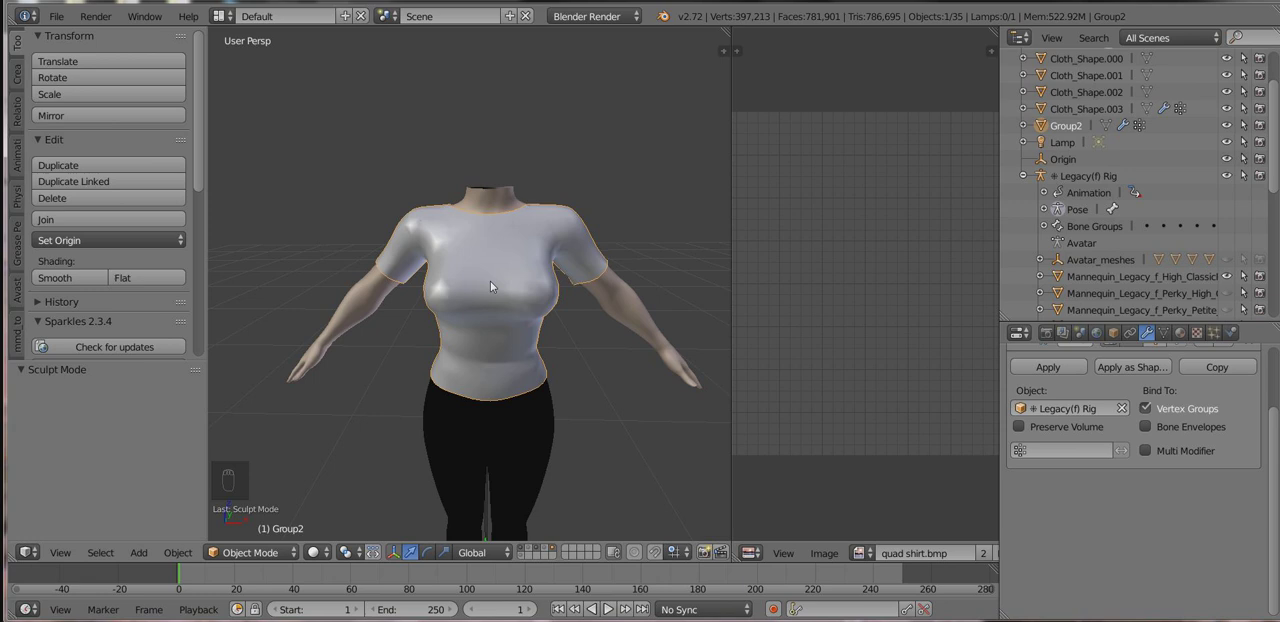
pyautogui.moveTo(490, 282); pyautogui.dragTo(509, 361, button='middle')
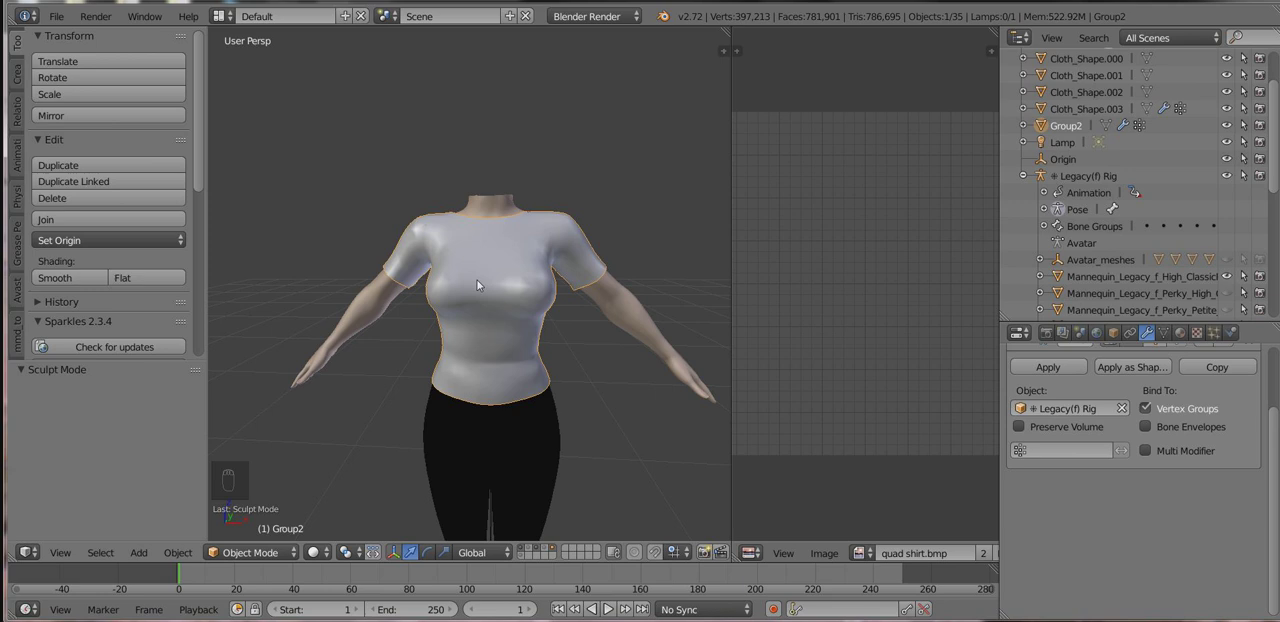
pyautogui.press('m')
pyautogui.click(675, 316)
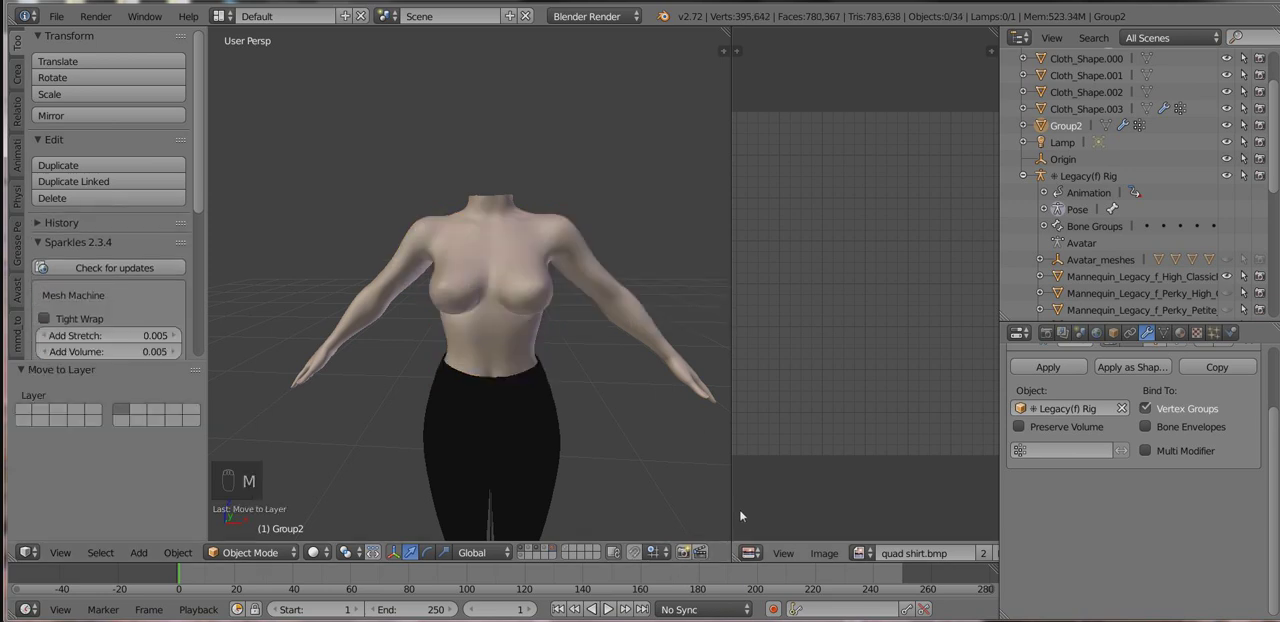
pyautogui.click(555, 553)
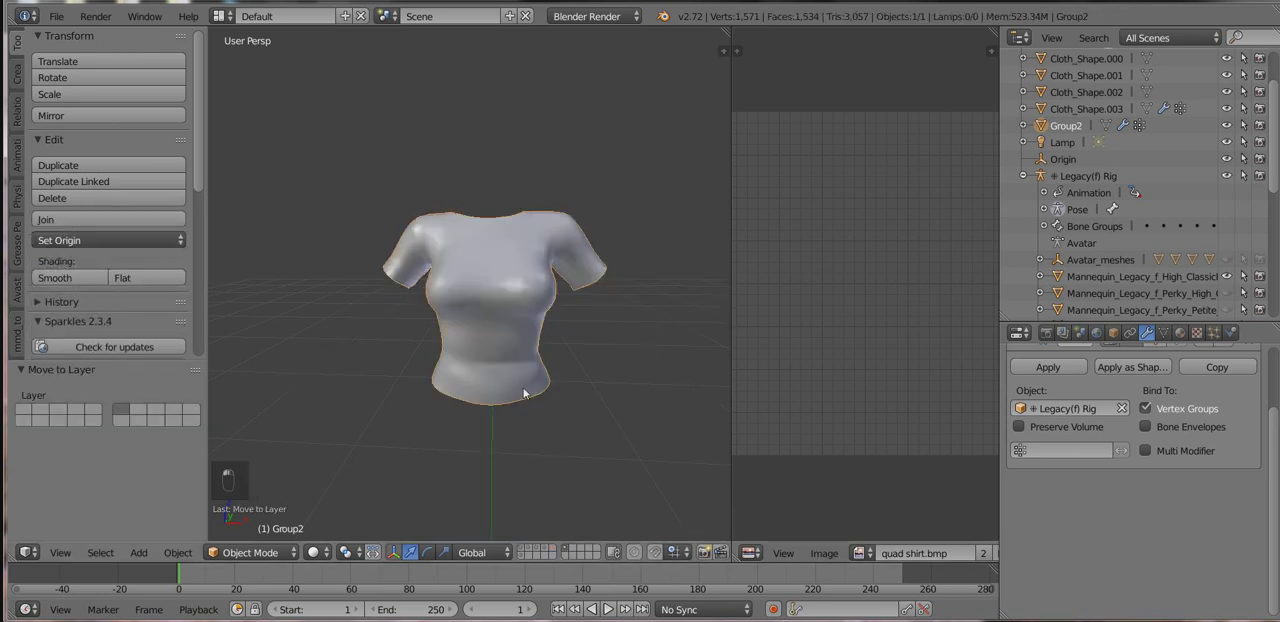
# Enter Edit Mode on the shirt and select its entire mesh.
pyautogui.moveTo(524, 393)
pyautogui.mouseDown(button='middle')
pyautogui.moveTo(700, 385)
pyautogui.moveTo(684, 369)
pyautogui.moveTo(516, 384)
pyautogui.mouseUp(button='middle')
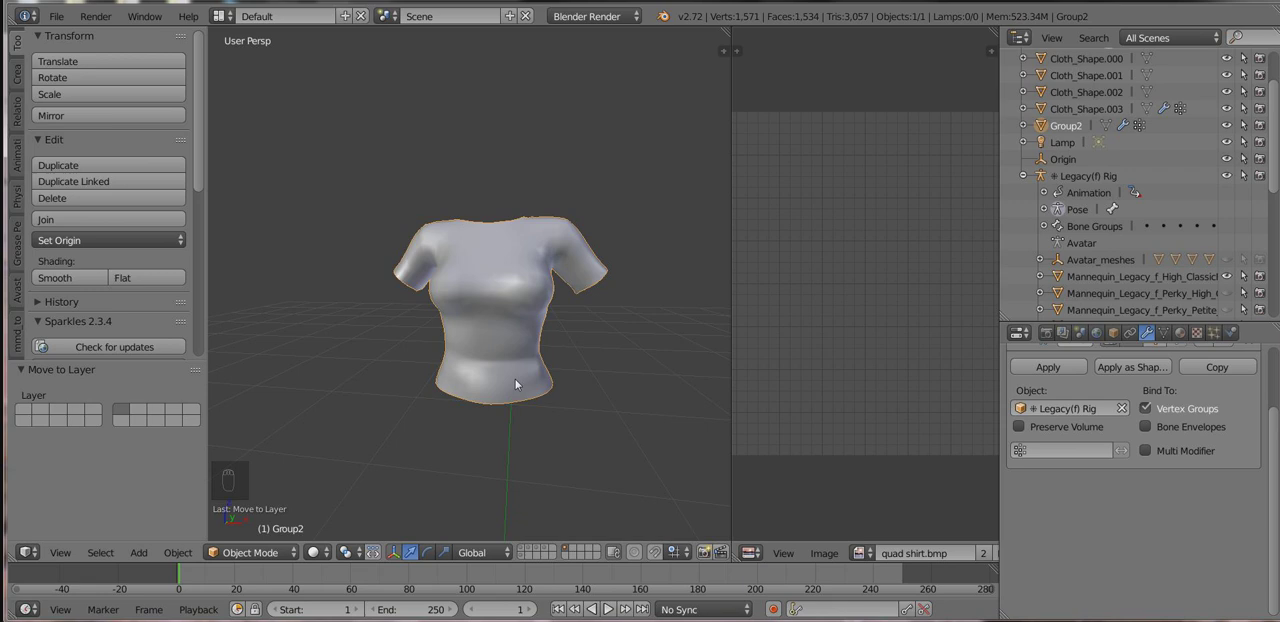
pyautogui.moveTo(479, 363); pyautogui.dragTo(544, 342, button='middle')
pyautogui.scroll(2, 540, 363)
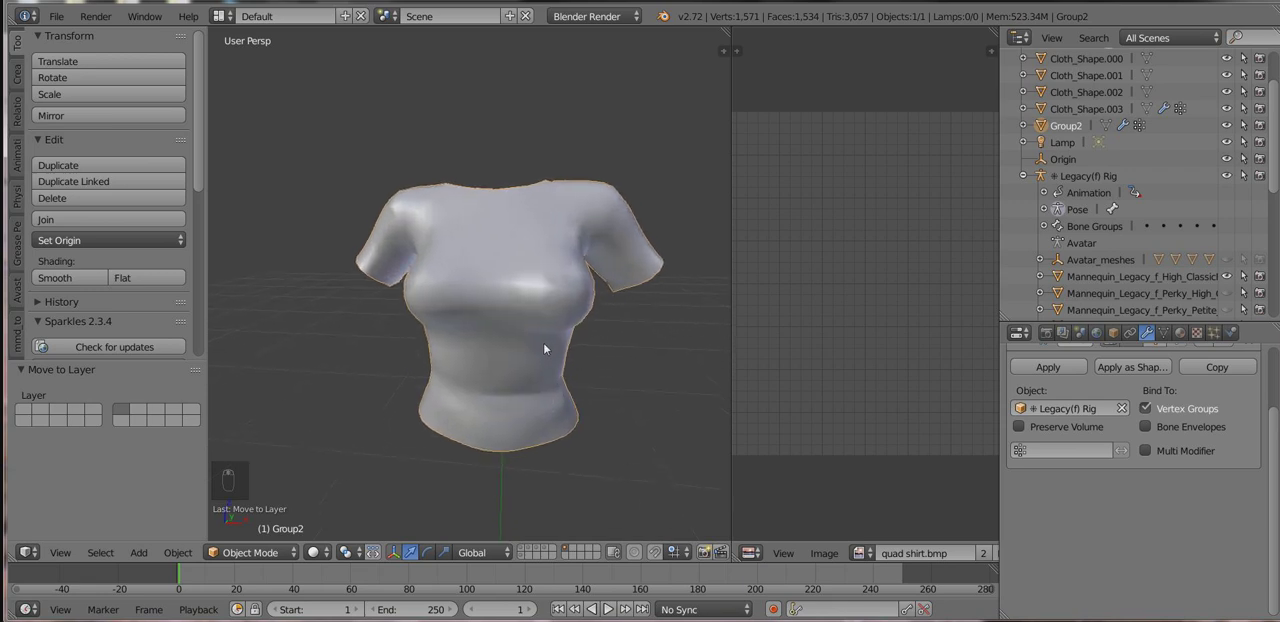
pyautogui.press('Tab')
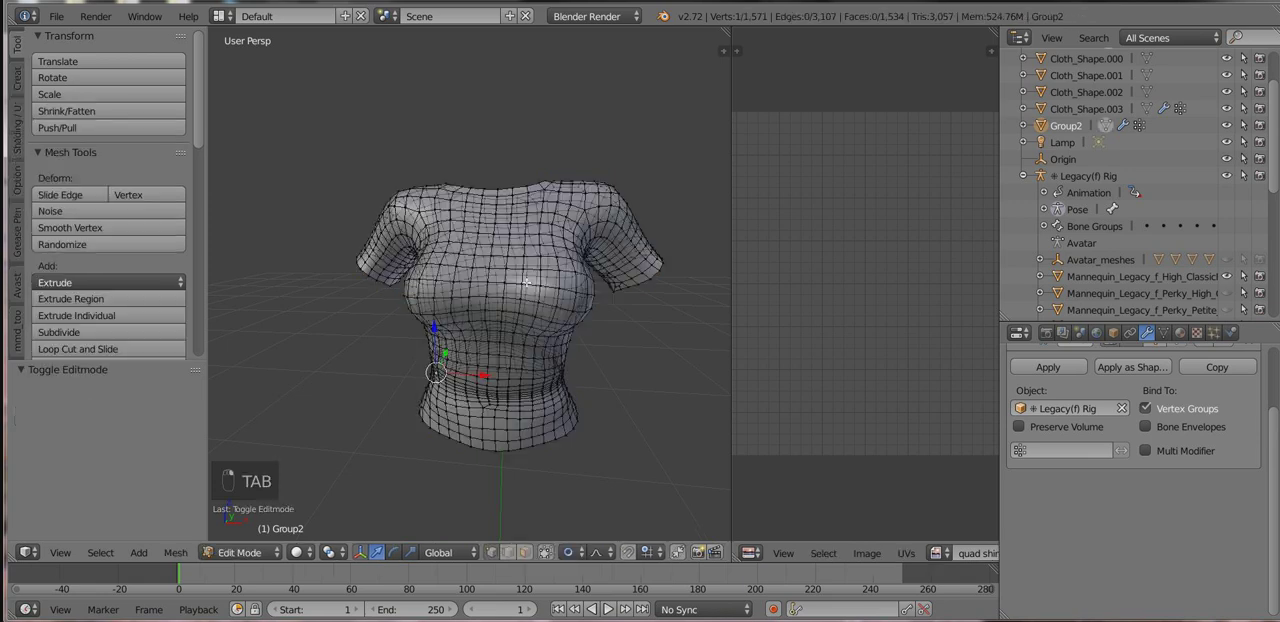
pyautogui.press('a')
pyautogui.press('a')
pyautogui.press('a')
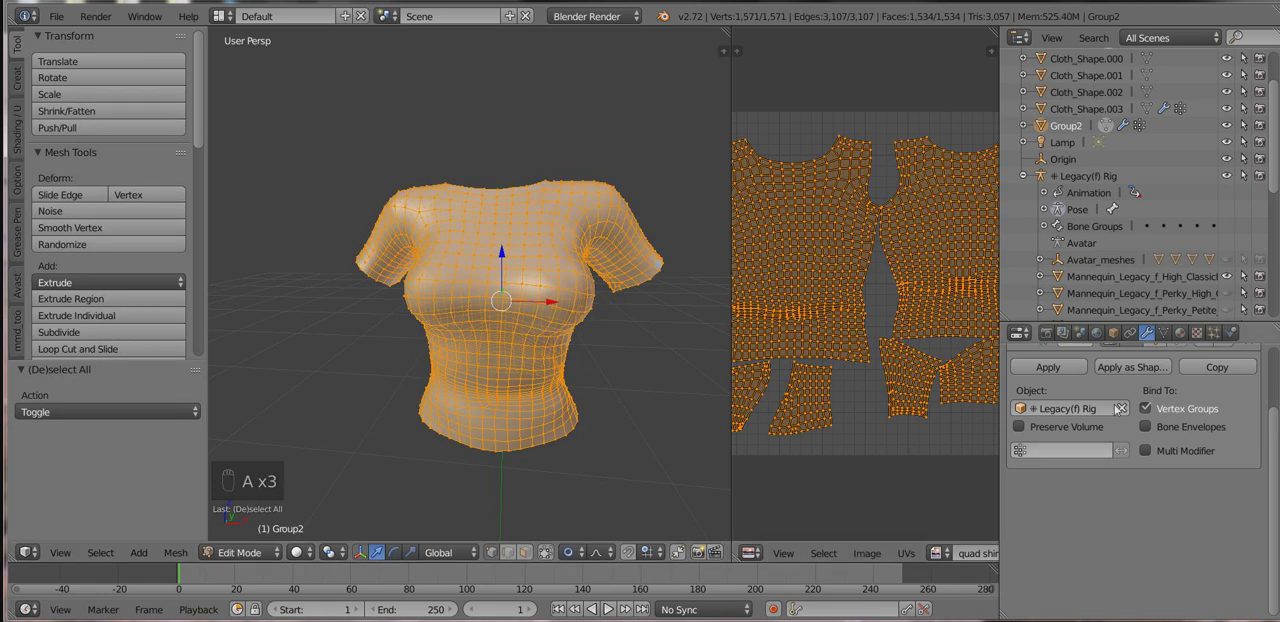
# Widen the UV editor and create a blank 1024 × 1024 px image for the shirt's UV layout.
pyautogui.moveTo(620, 338); pyautogui.dragTo(585, 315, button='middle')
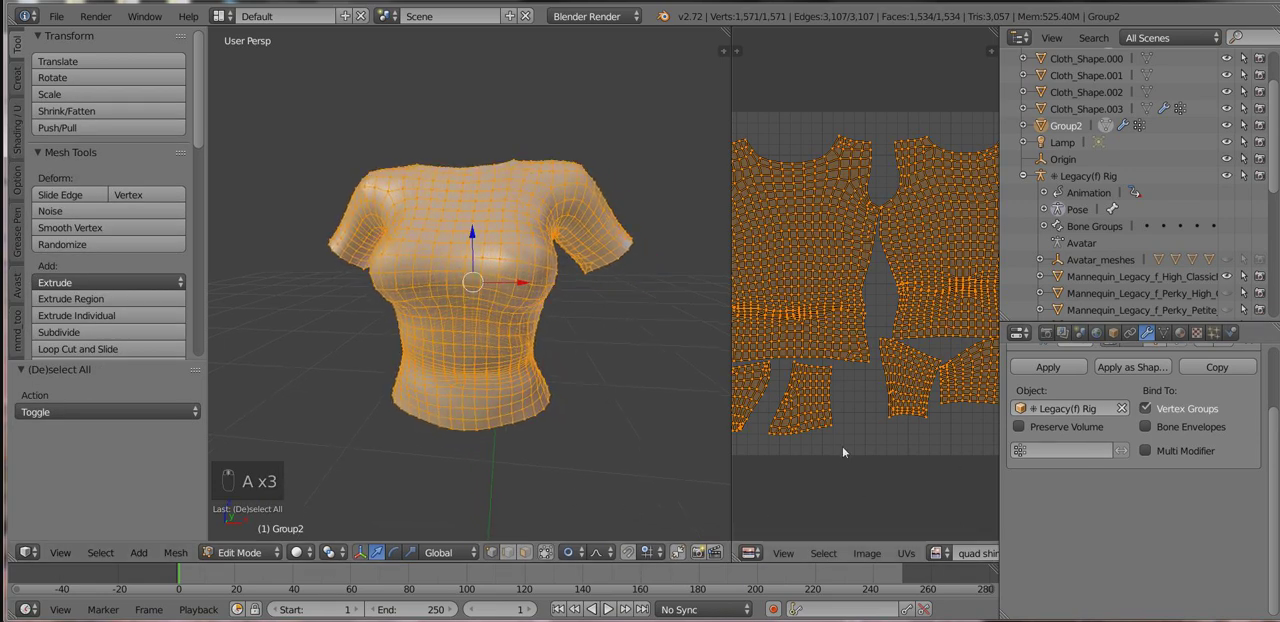
pyautogui.moveTo(731, 366); pyautogui.dragTo(656, 366)
pyautogui.scroll(3, 1130, 450)
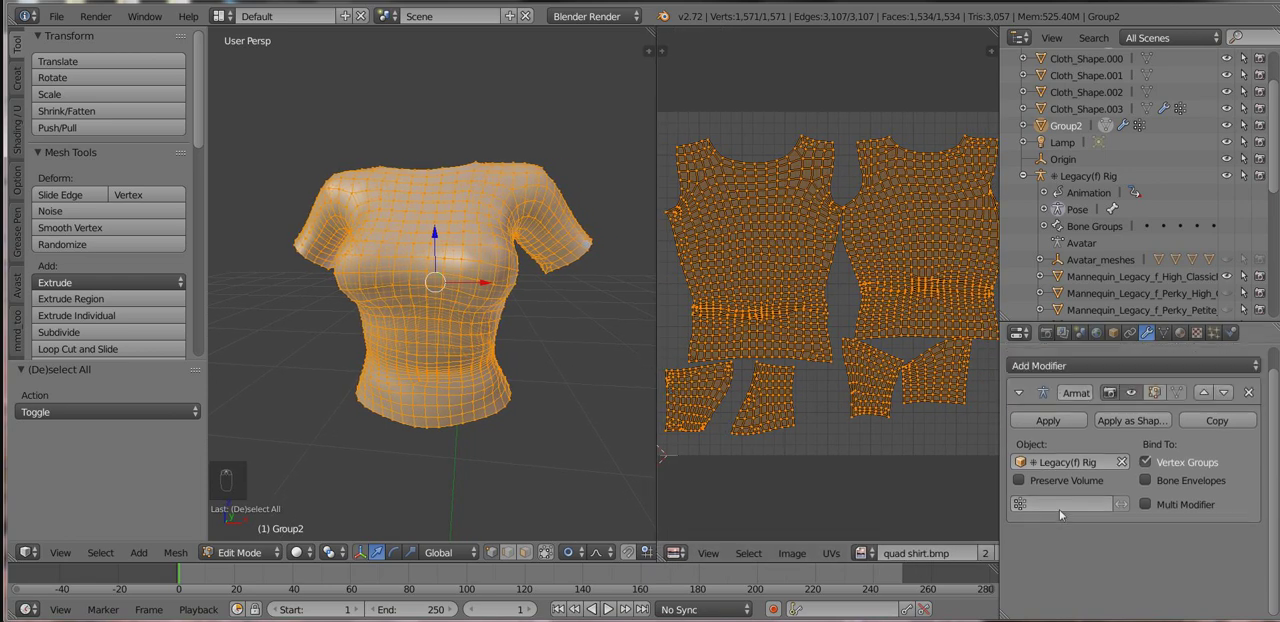
pyautogui.scroll(-2, 955, 485)
pyautogui.scroll(2, 755, 391)
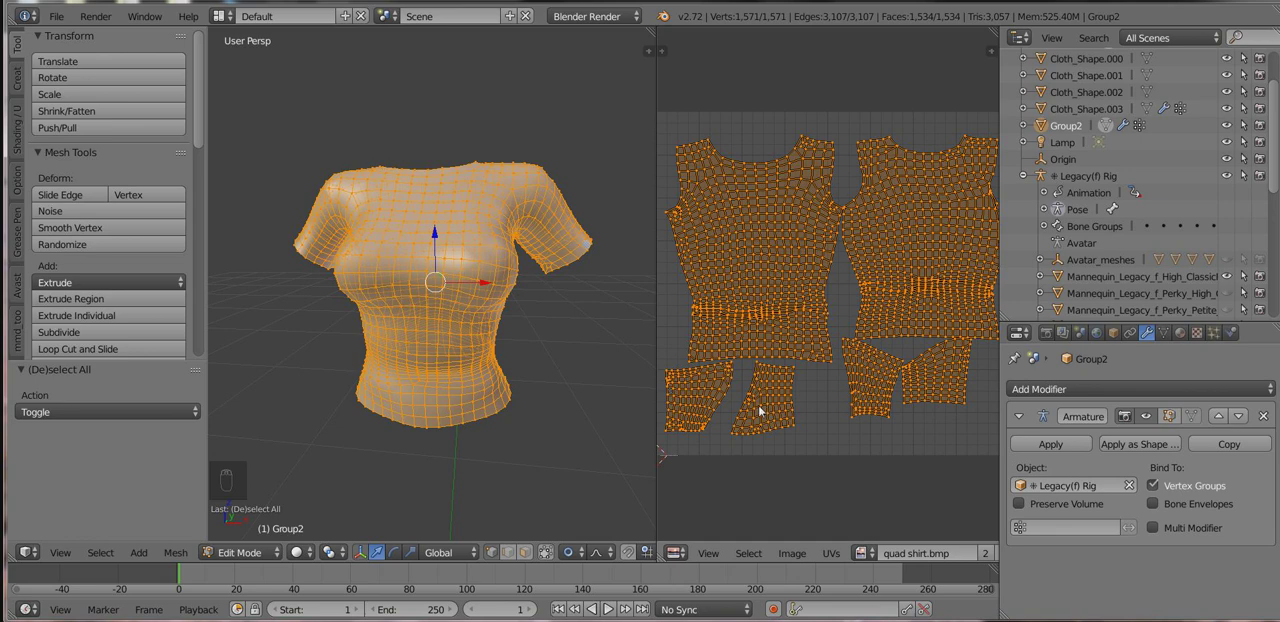
pyautogui.hscroll(5, 811, 560)
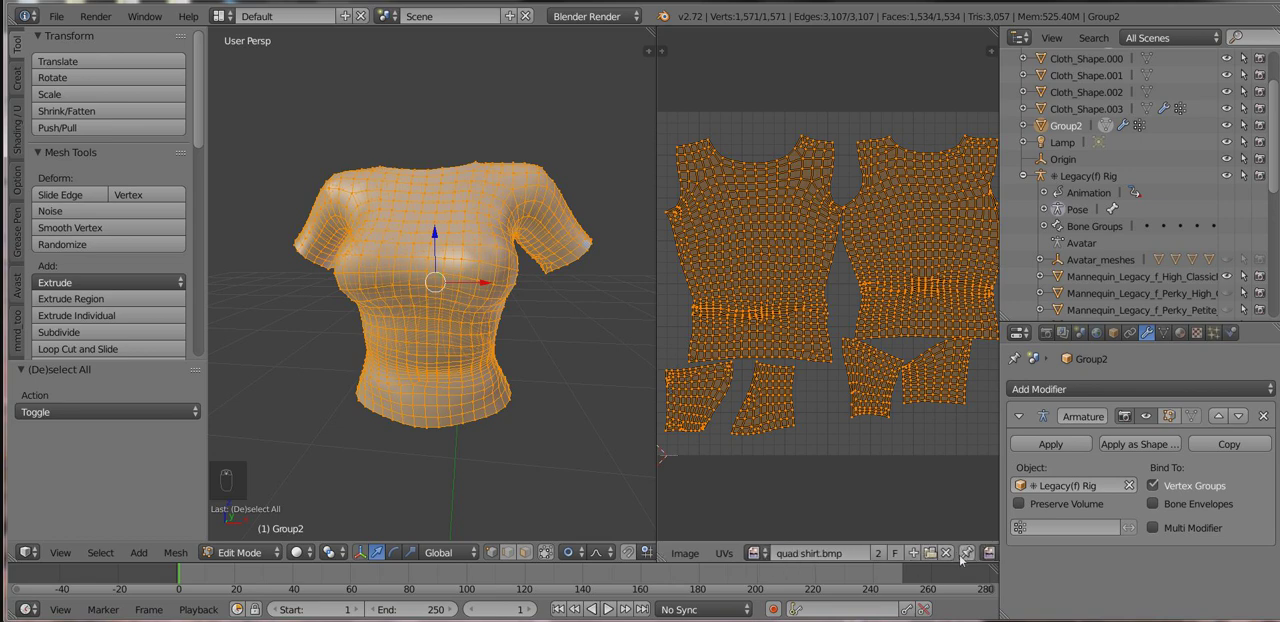
pyautogui.click(914, 554)
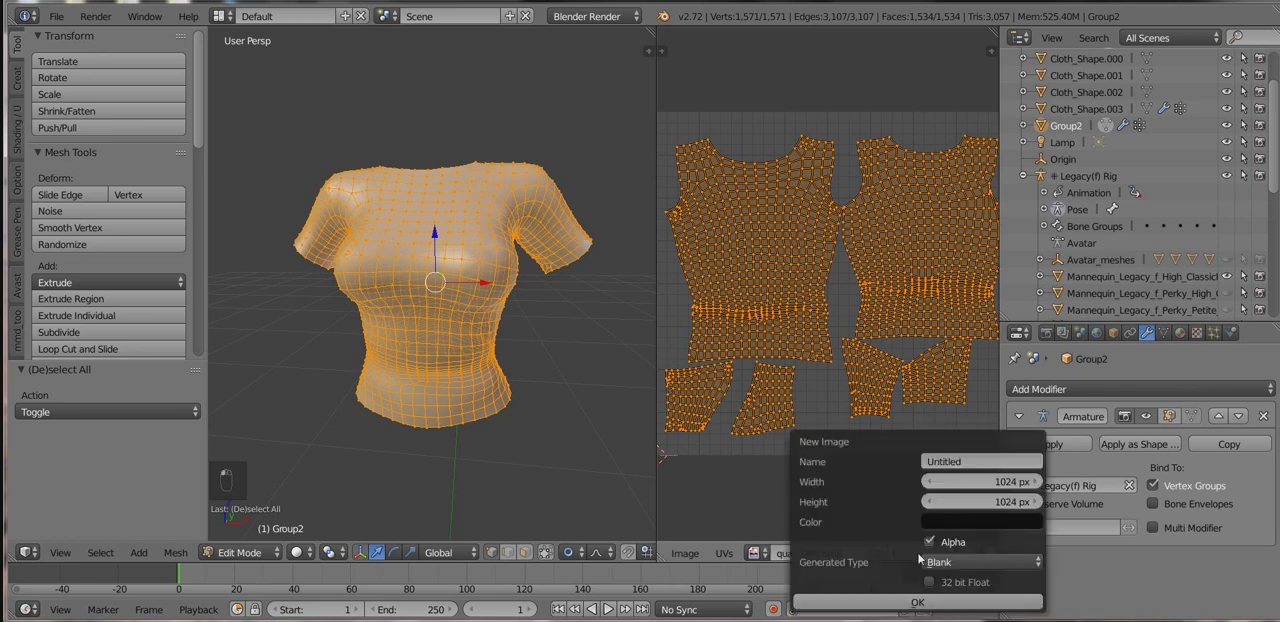
pyautogui.click(915, 603)
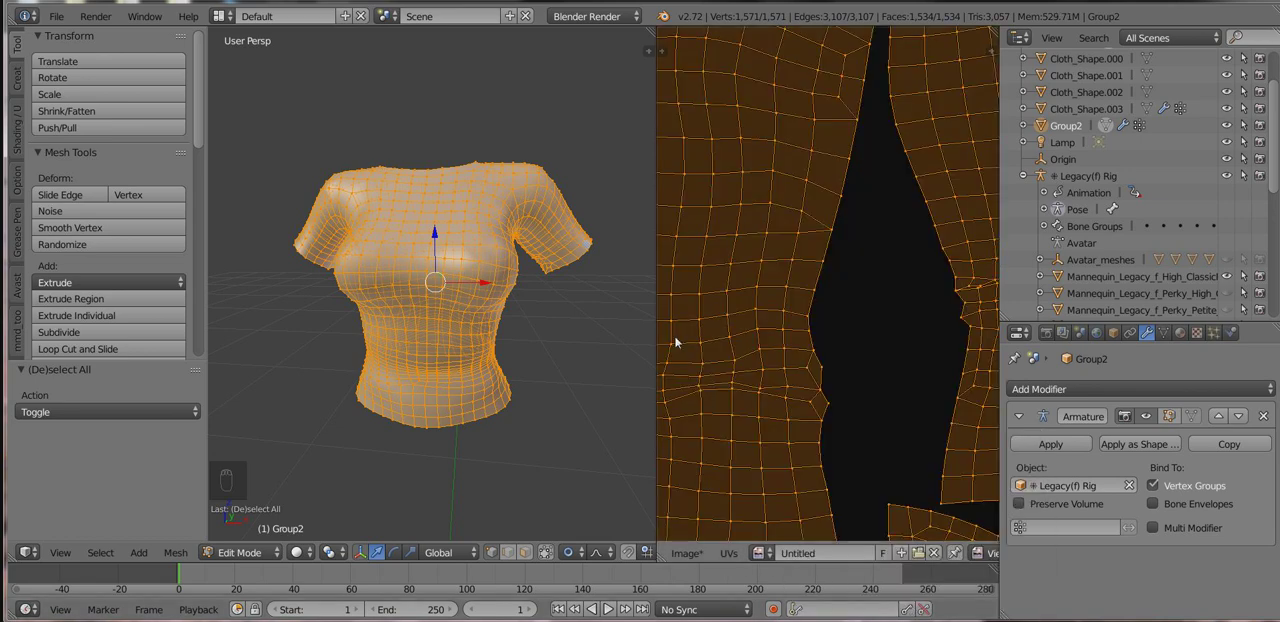
pyautogui.scroll(-5, 788, 312)
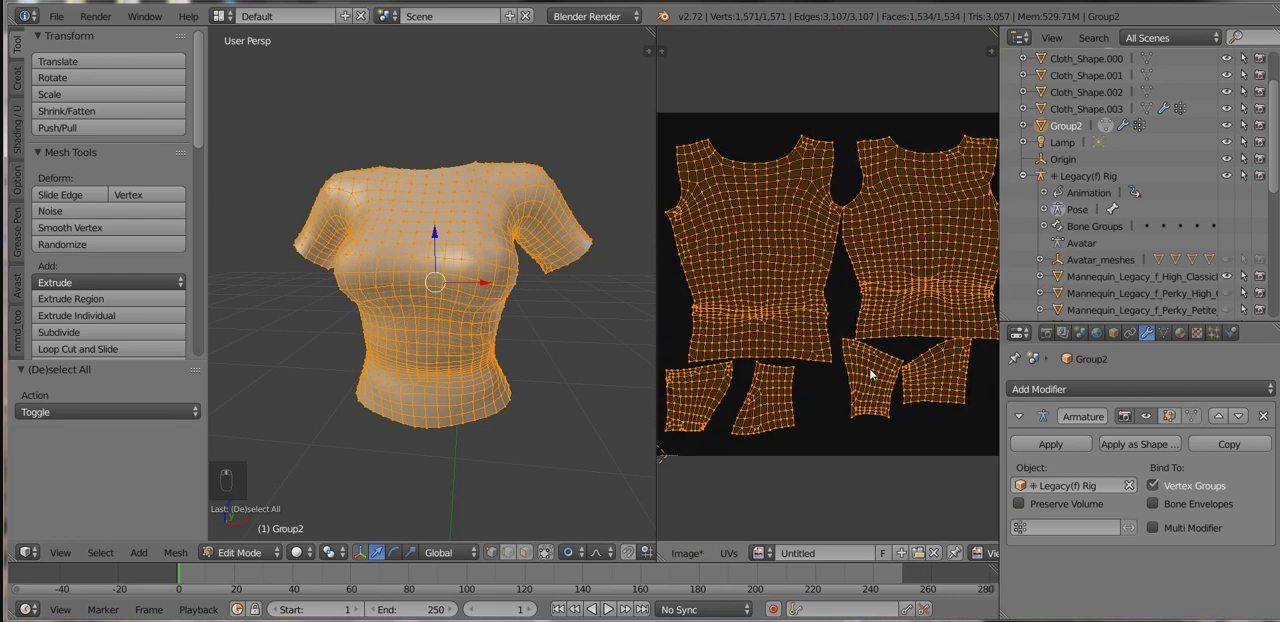
# Enable Ambient Occlusion in the World settings.
pyautogui.click(1046, 333)
pyautogui.click(1097, 333)
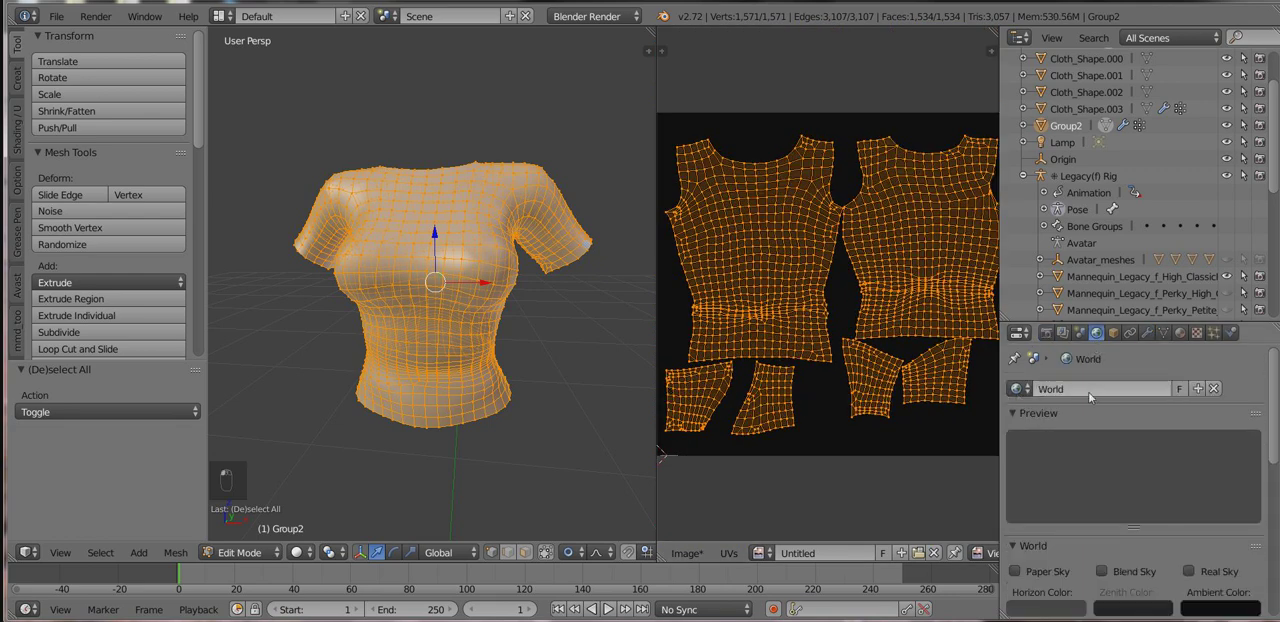
pyautogui.scroll(-3, 1064, 425)
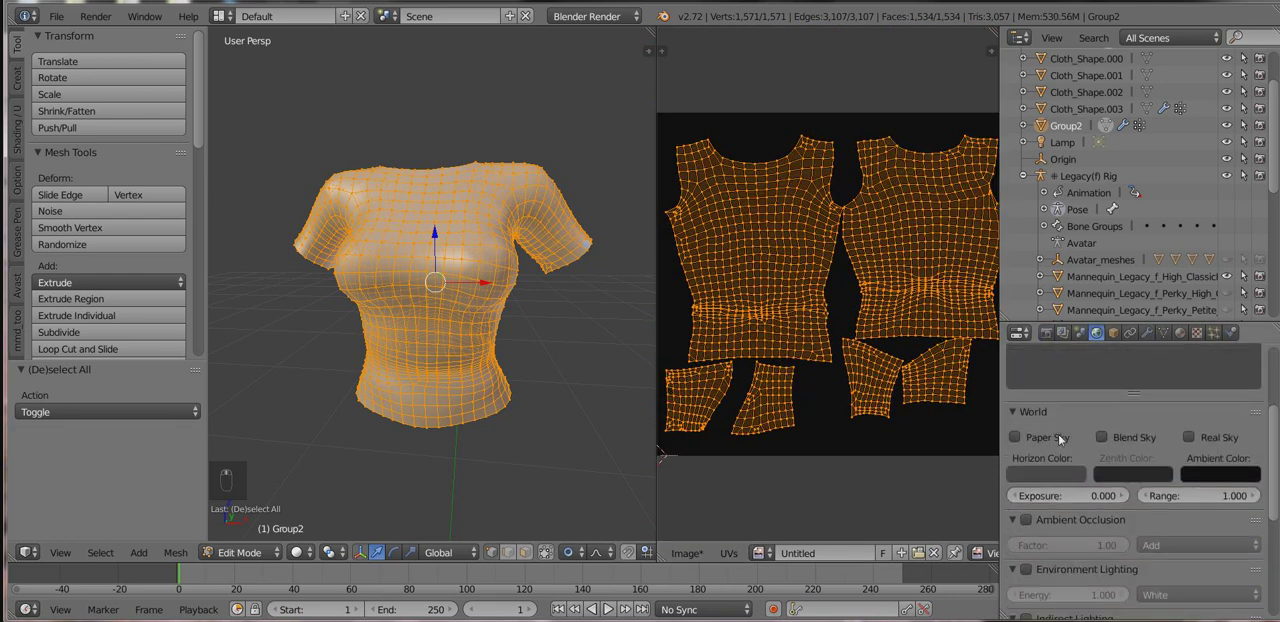
pyautogui.click(1026, 520)
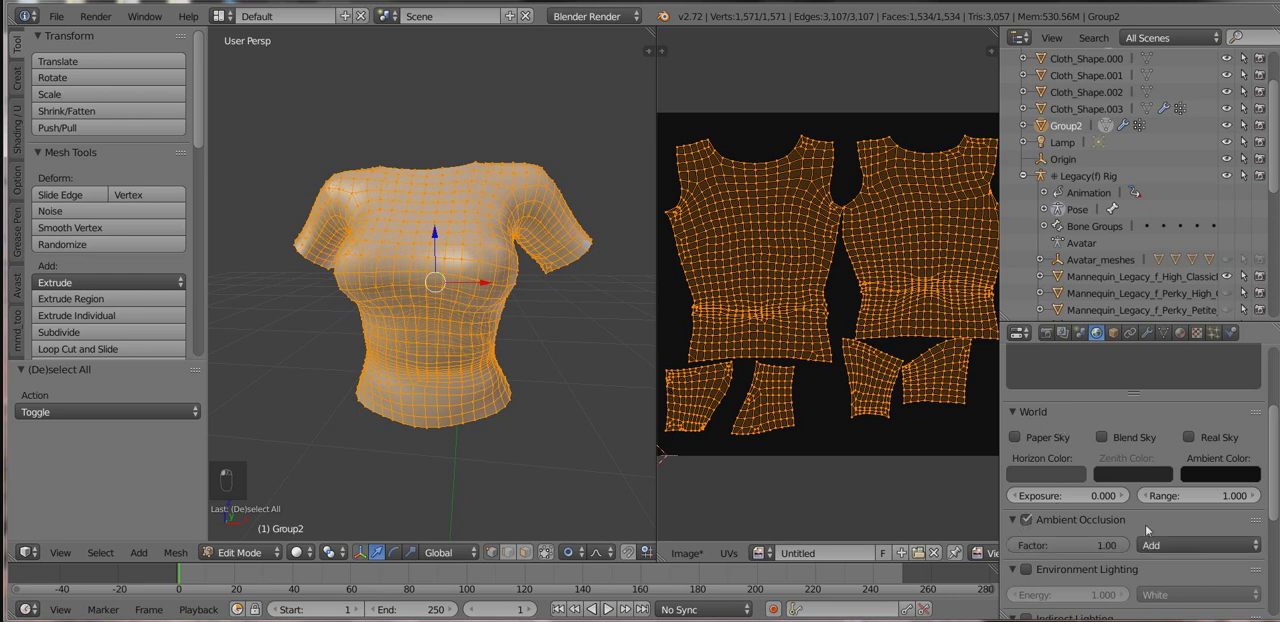
# Set the World Gather sampling to 10 samples.
pyautogui.scroll(-2, 1147, 530)
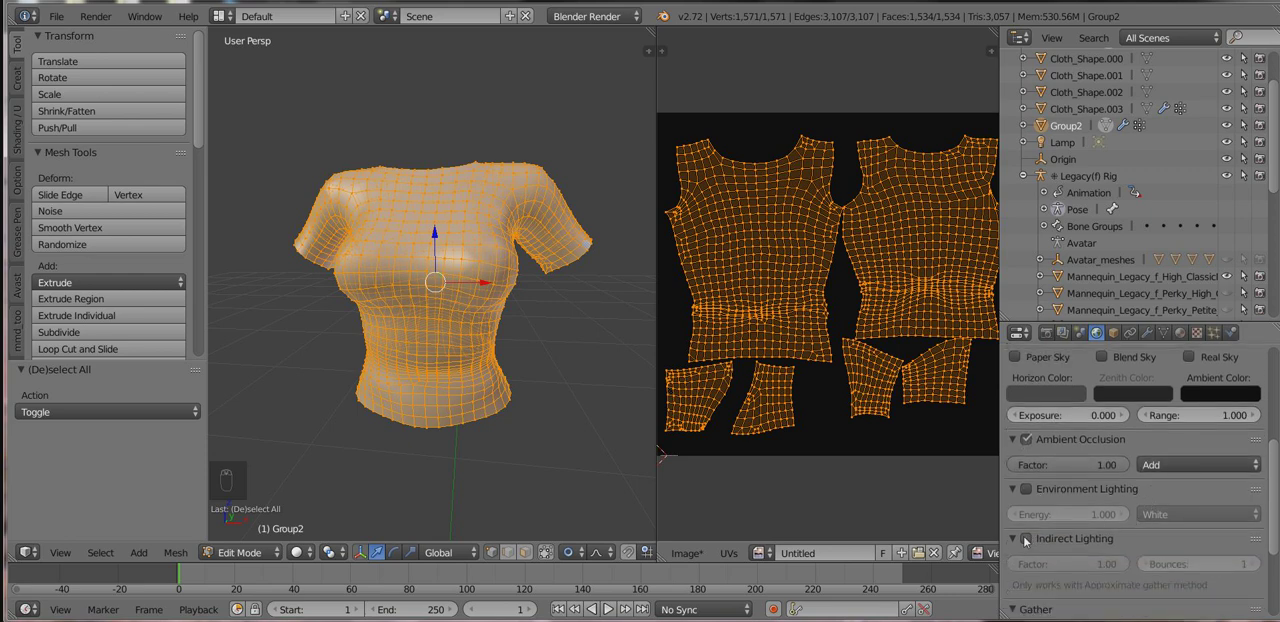
pyautogui.scroll(-2, 1045, 487)
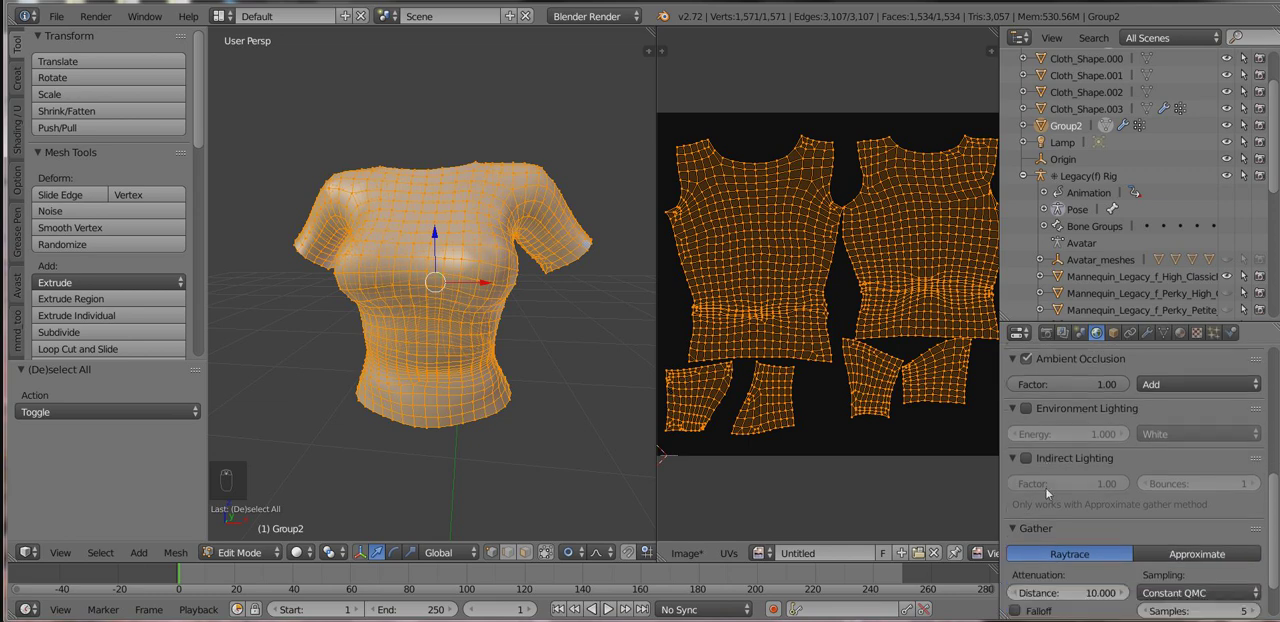
pyautogui.scroll(-3, 1045, 487)
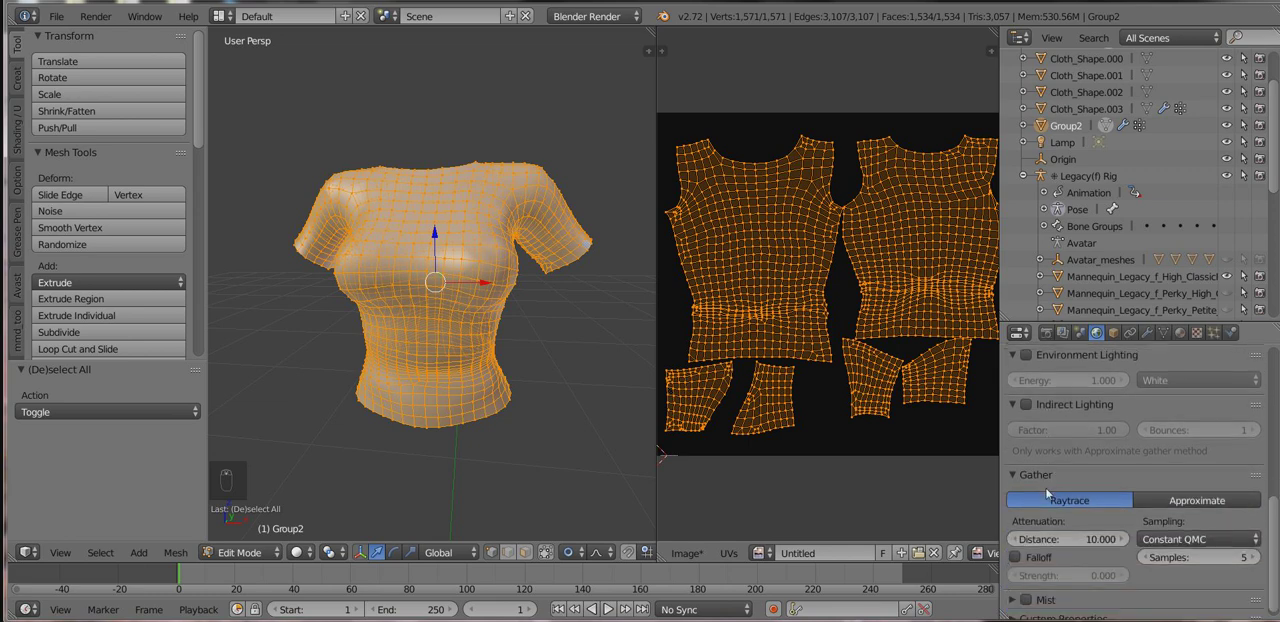
pyautogui.click(1208, 548)
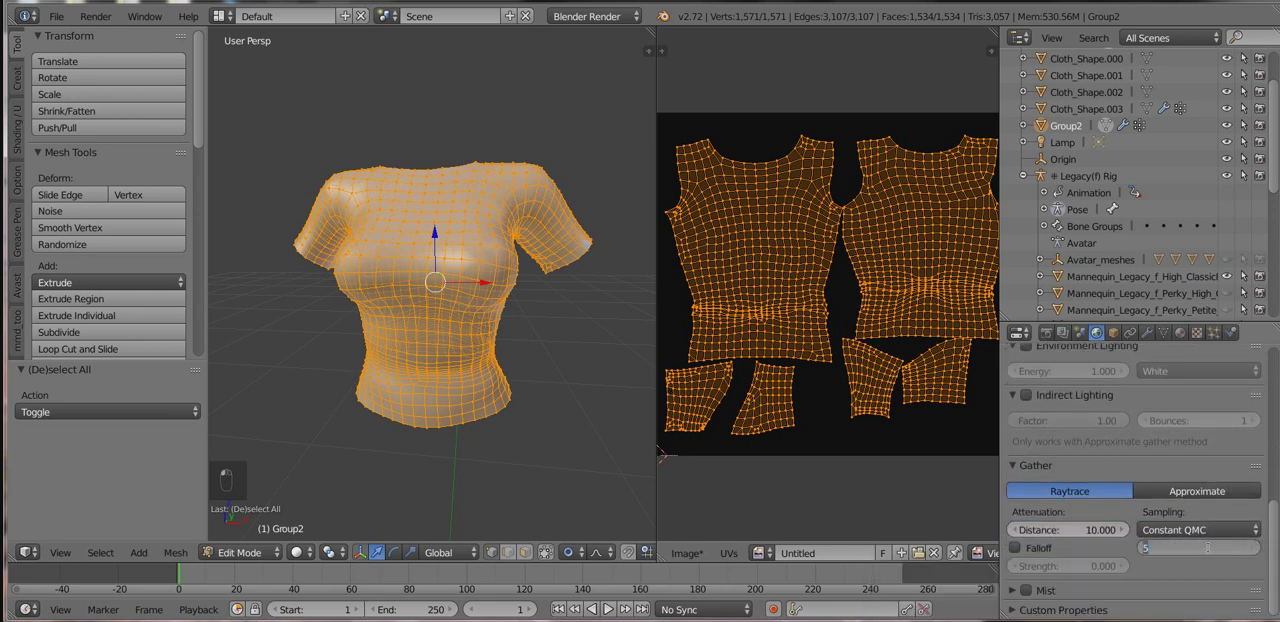
pyautogui.write('10')
pyautogui.press('Return')
# Set the bake mode to Ambient Occlusion and bake the shirt's shading onto its UV image.
pyautogui.scroll(12, 1116, 493)
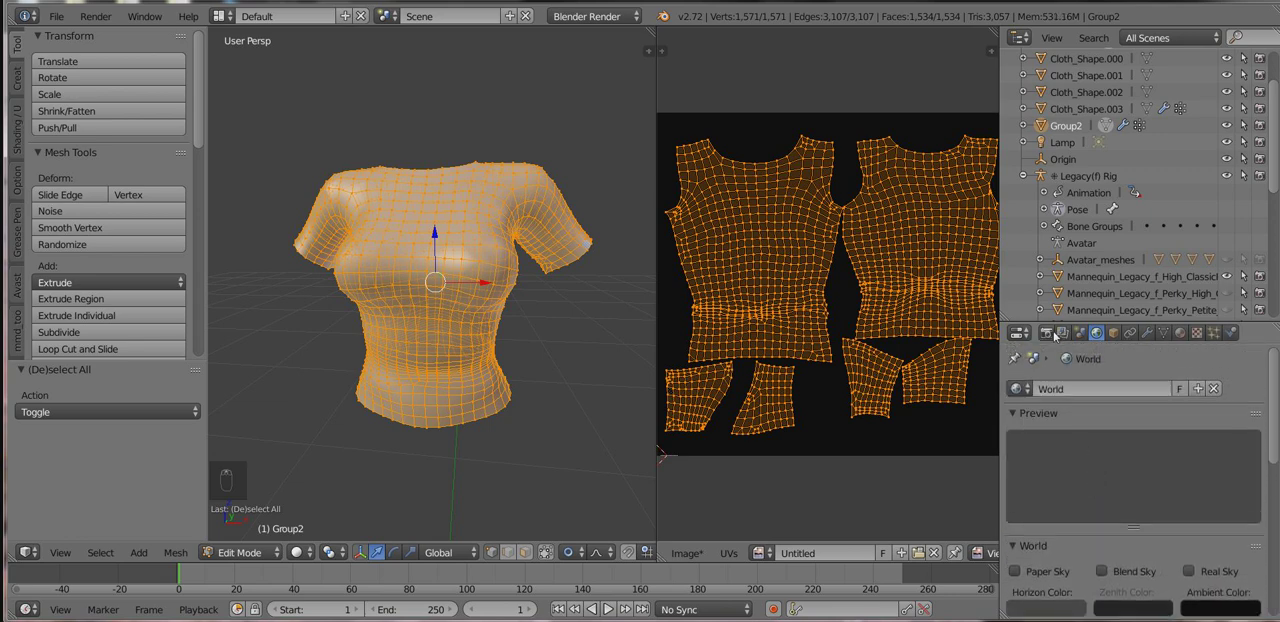
pyautogui.click(1046, 332)
pyautogui.scroll(-10, 1081, 357)
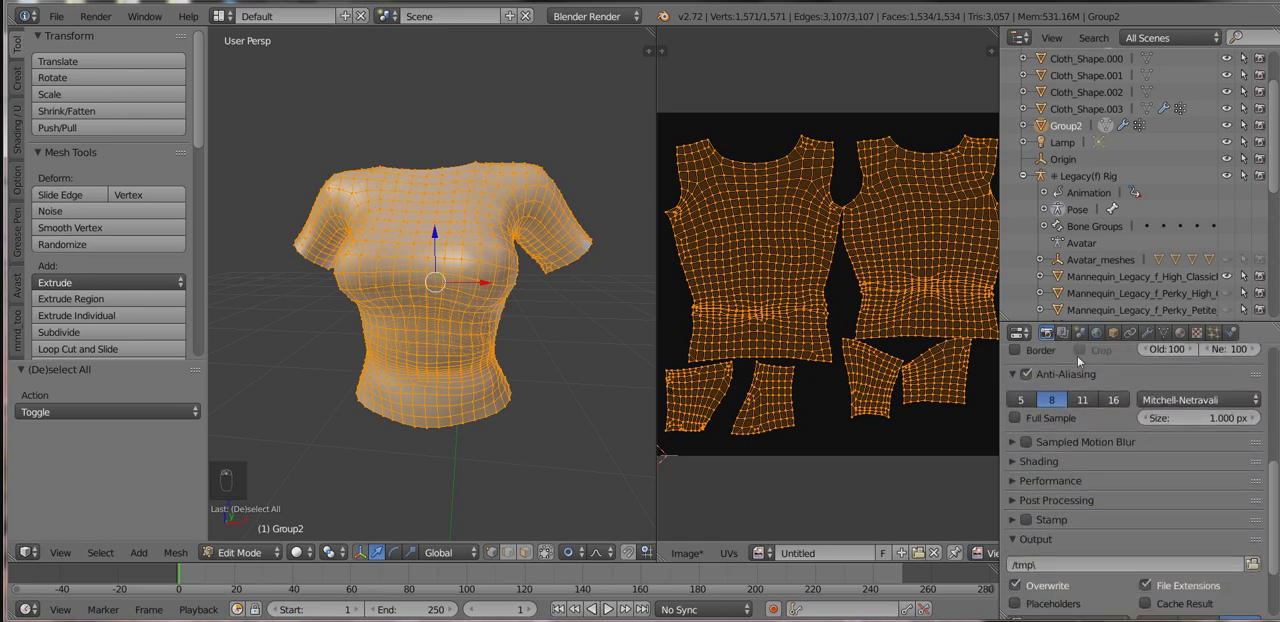
pyautogui.click(1056, 592)
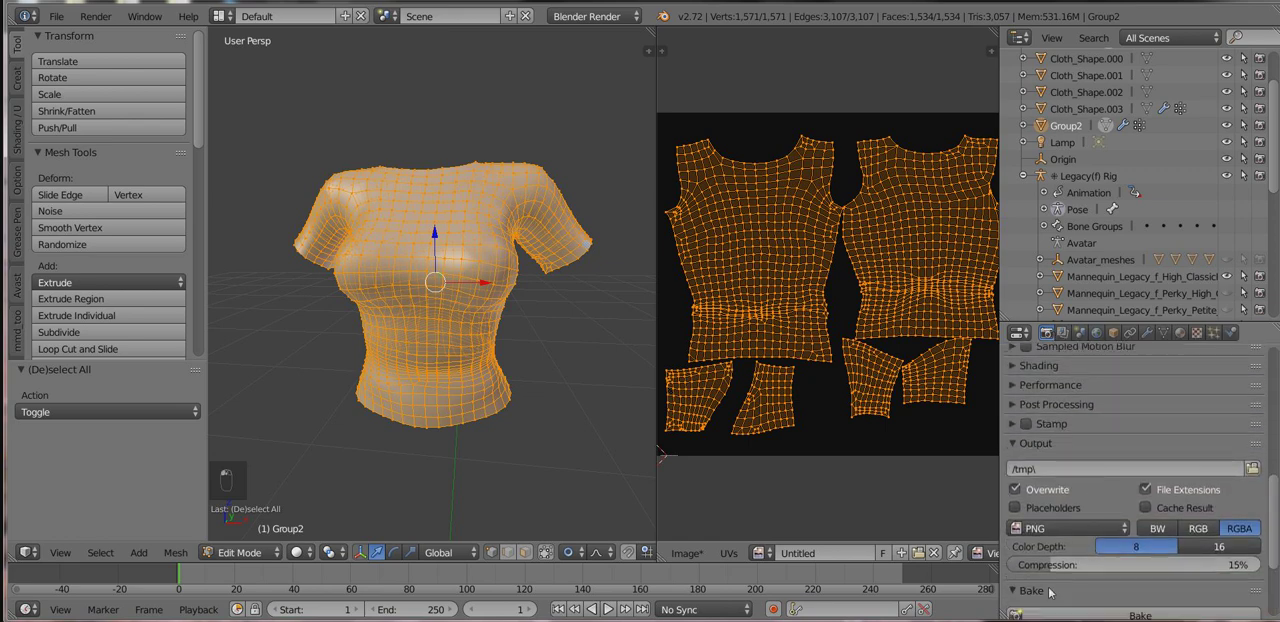
pyautogui.scroll(-3, 1088, 515)
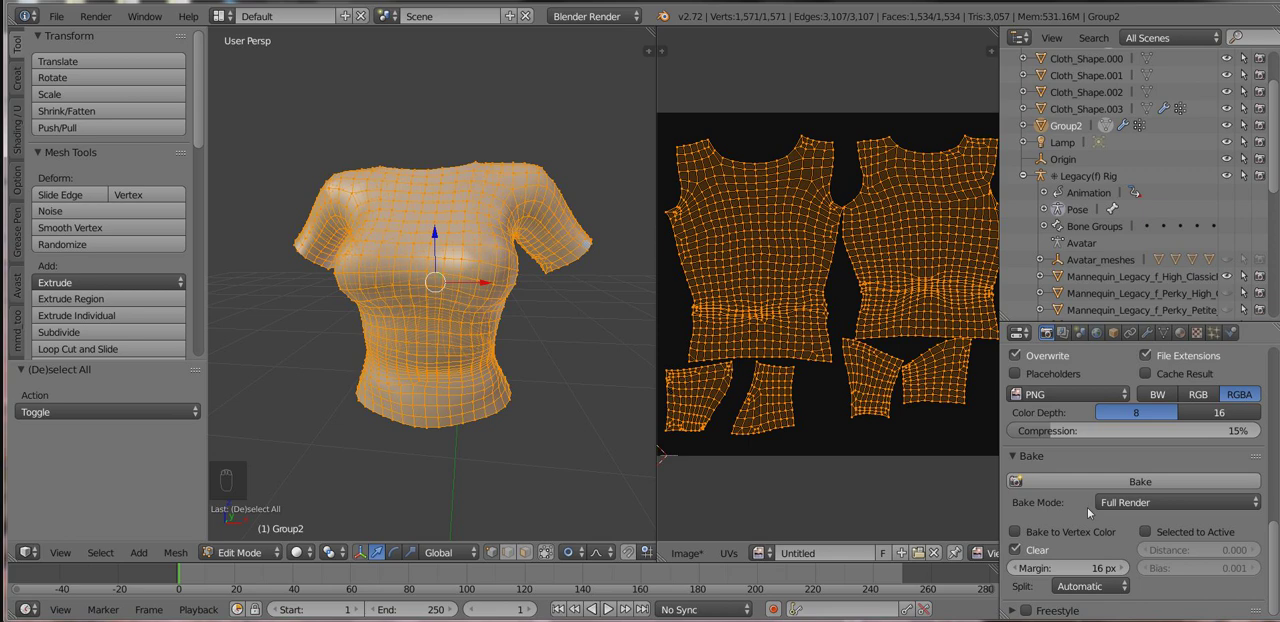
pyautogui.click(1140, 505)
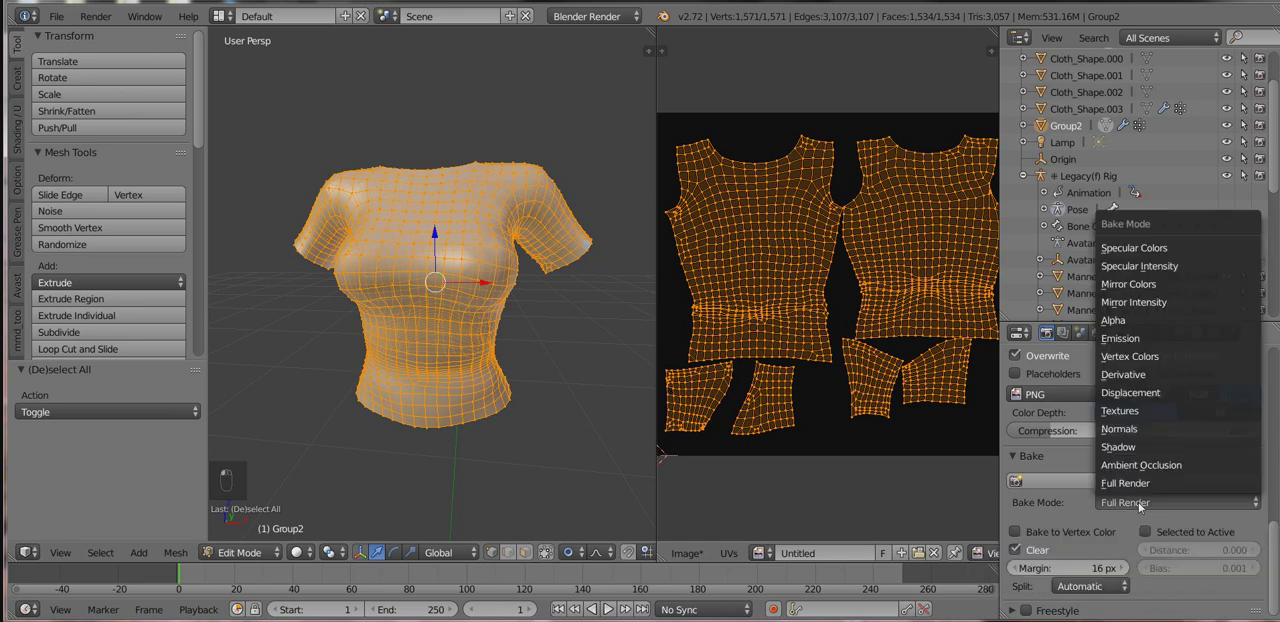
pyautogui.click(1125, 483)
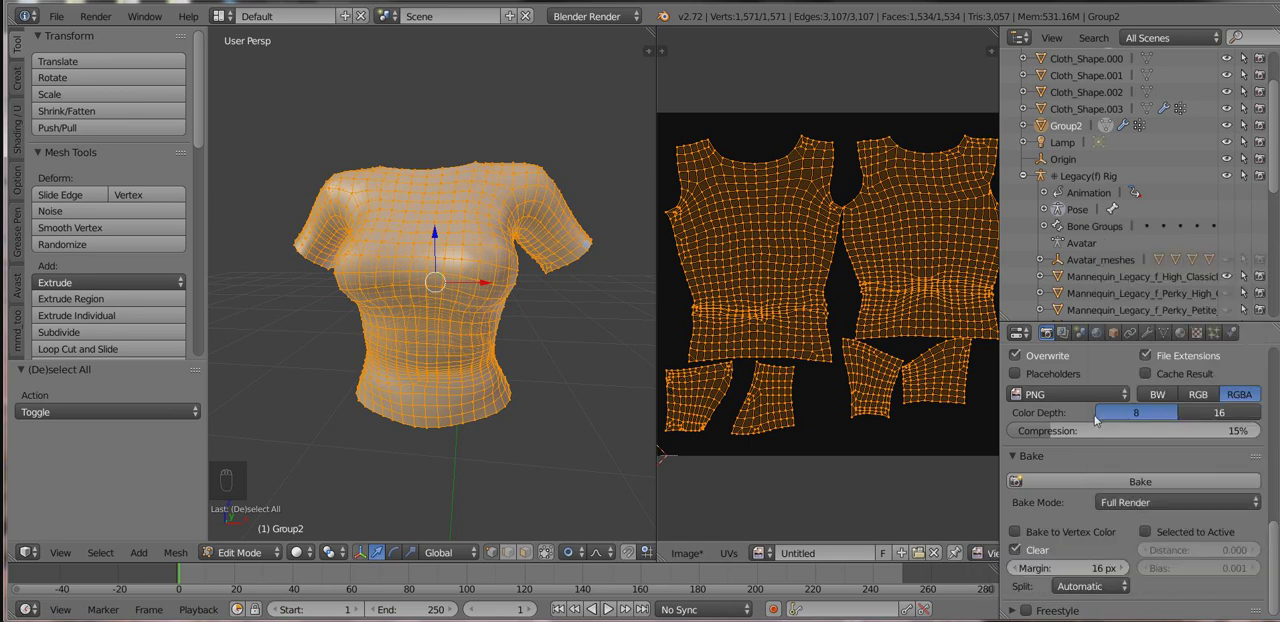
pyautogui.scroll(3, 1094, 420)
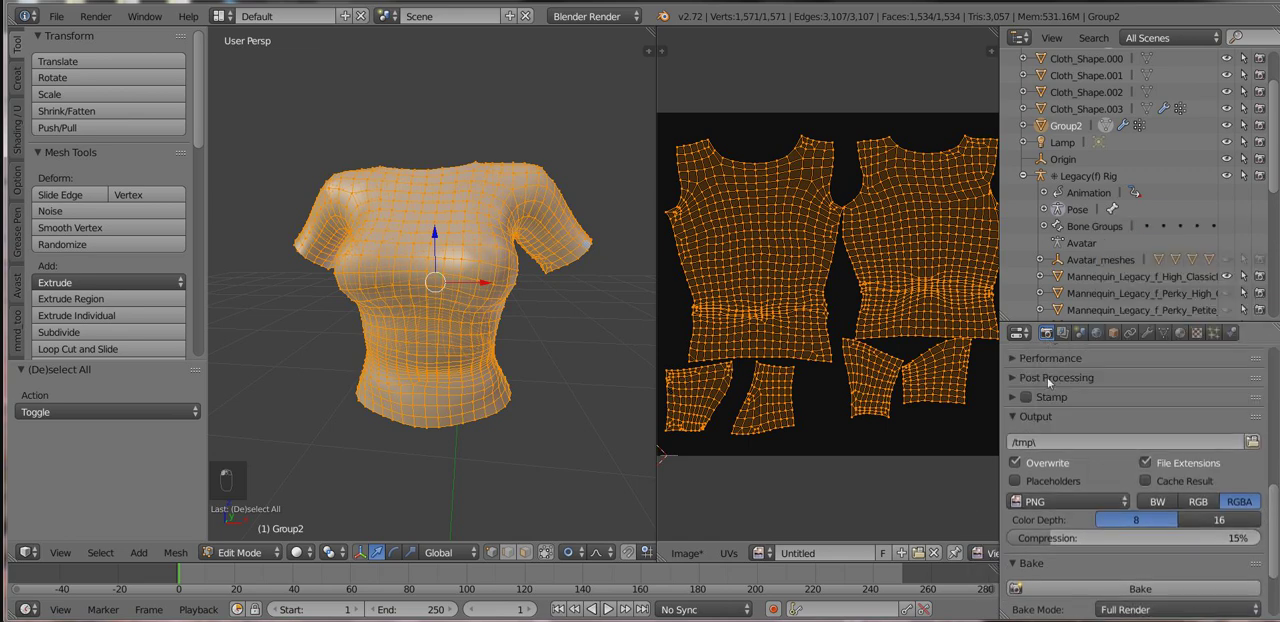
pyautogui.scroll(-3, 1055, 400)
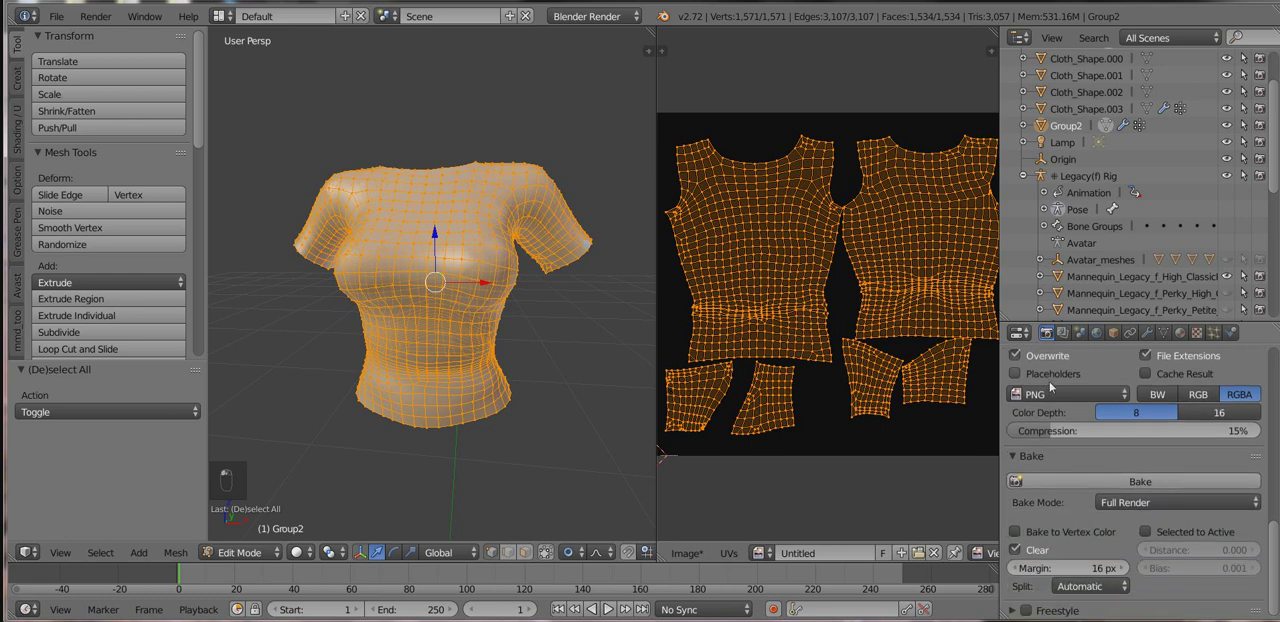
pyautogui.click(1116, 504)
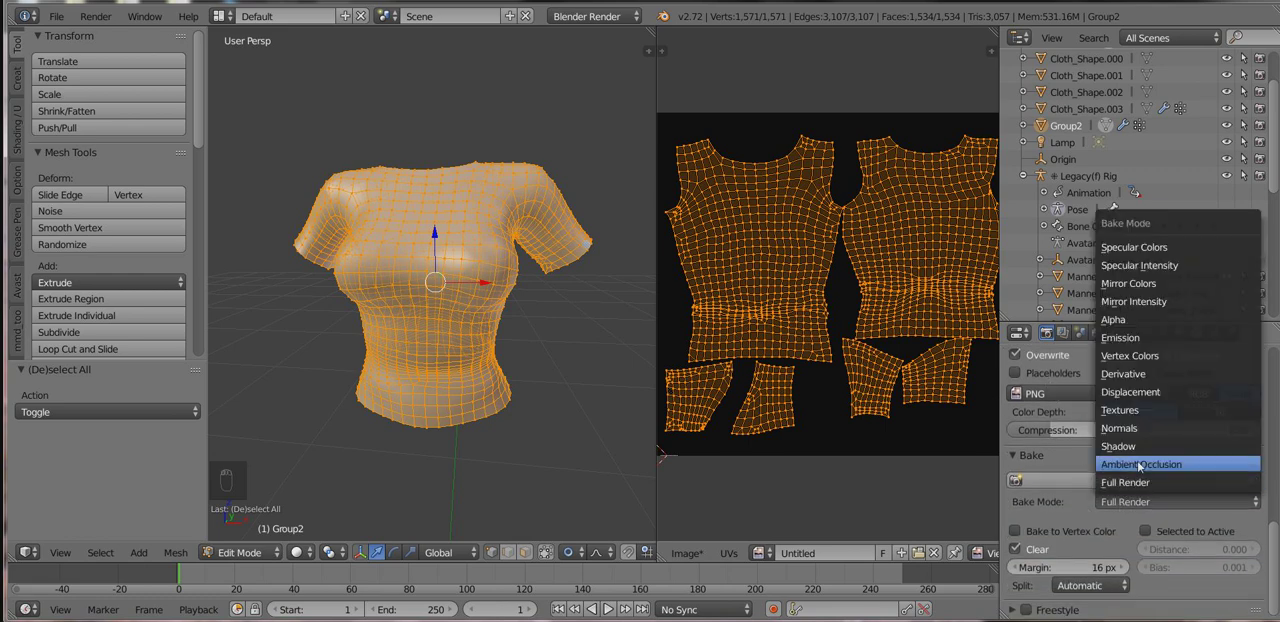
pyautogui.click(1140, 465)
pyautogui.click(1080, 479)
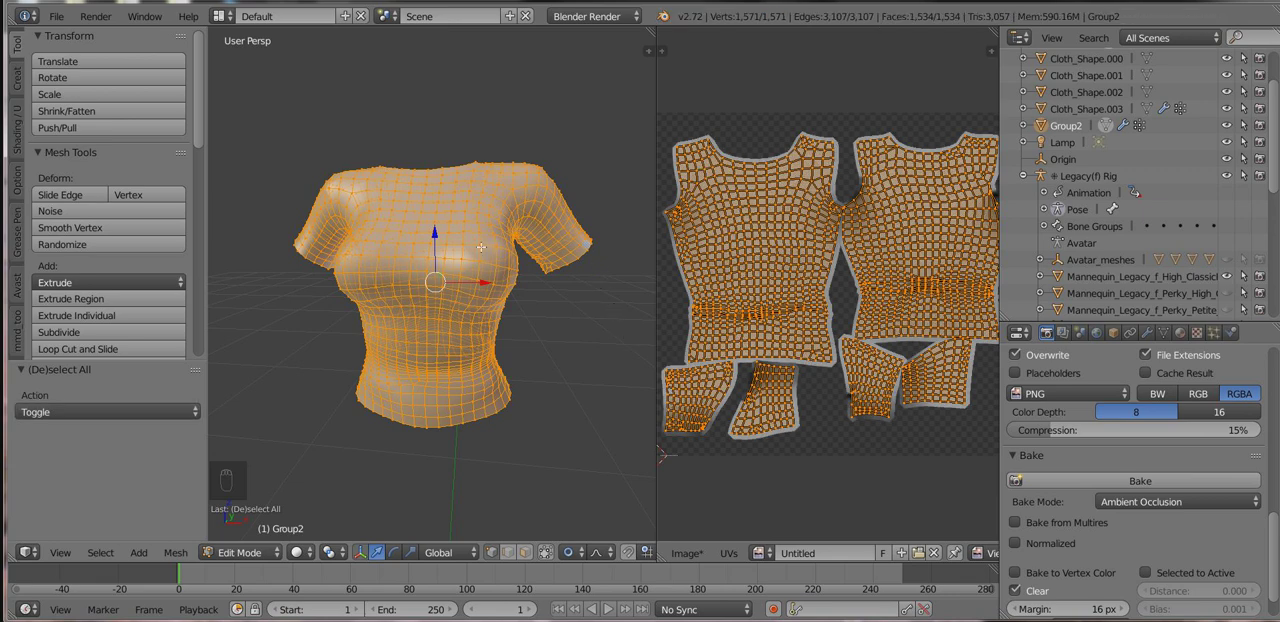
# Return the shirt to Object Mode and inspect the baked shading on its UV image.
pyautogui.press('Tab')
pyautogui.scroll(6, 798, 275)
pyautogui.moveTo(775, 286); pyautogui.dragTo(930, 311, button='middle')
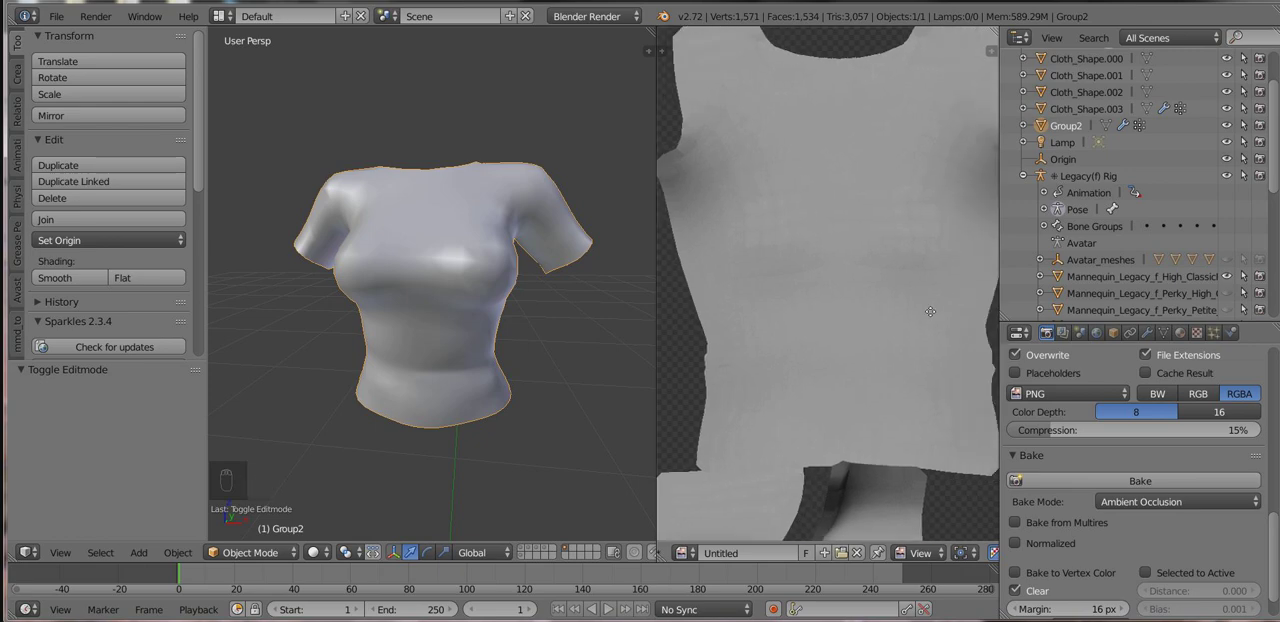
pyautogui.press('Tab')
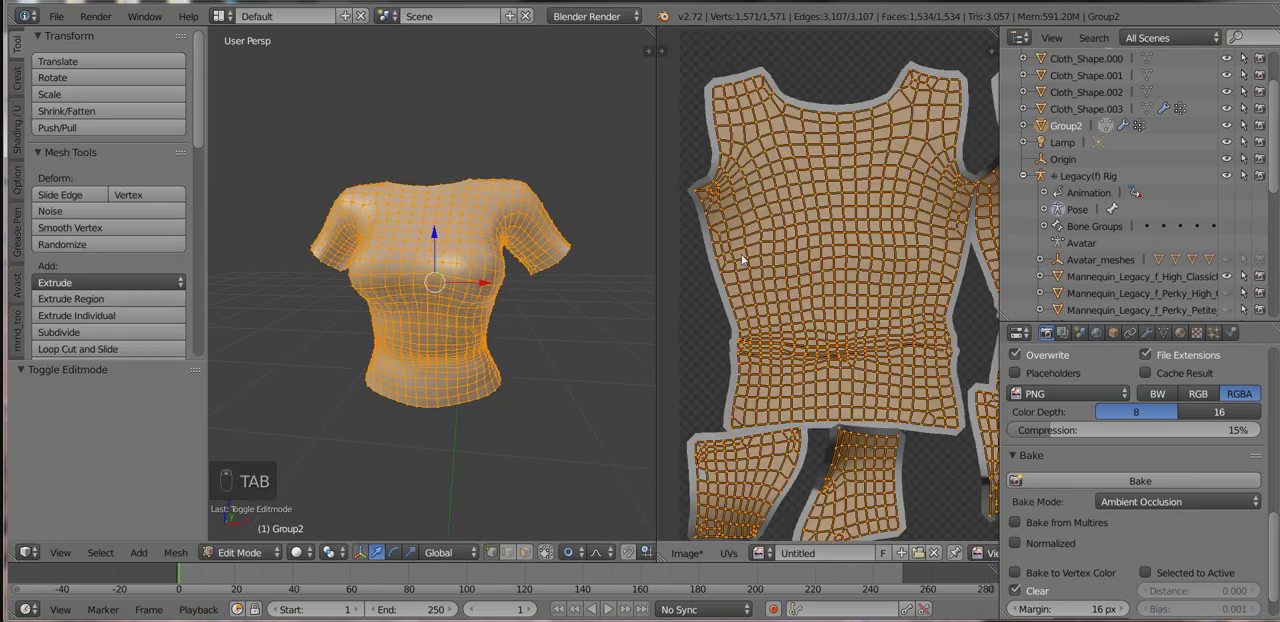
pyautogui.press('Tab')
pyautogui.scroll(-3, 808, 306)
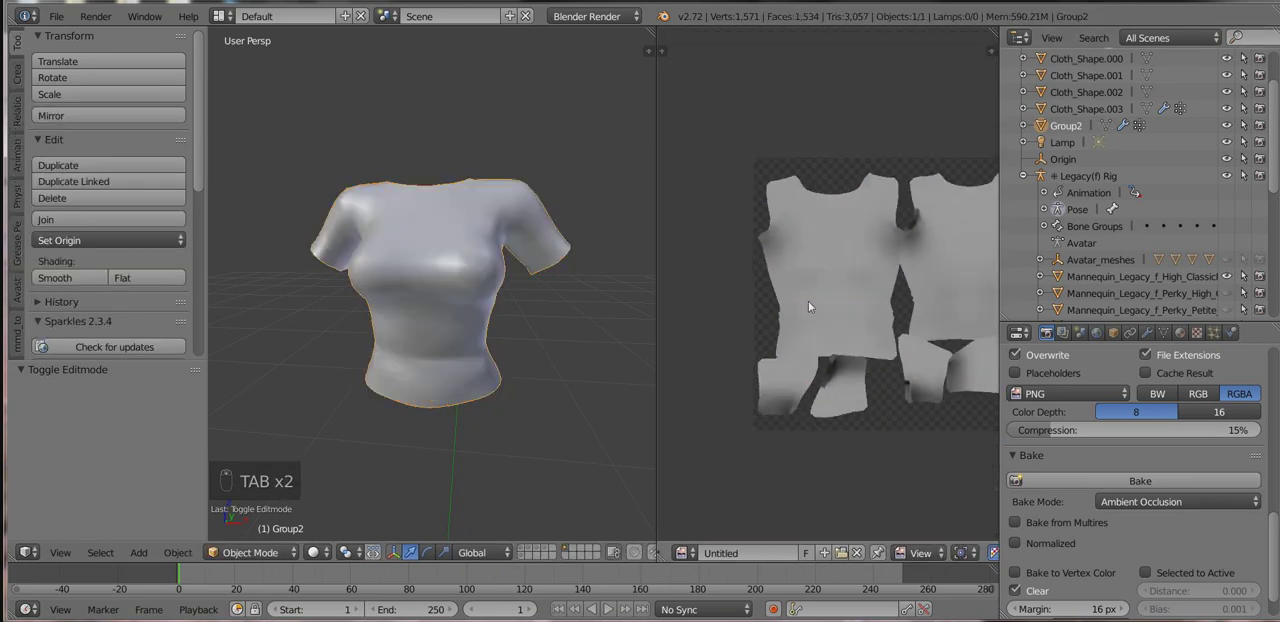
pyautogui.moveTo(832, 324); pyautogui.dragTo(795, 322, button='middle')
pyautogui.scroll(2, 794, 322)
pyautogui.scroll(-2, 795, 326)
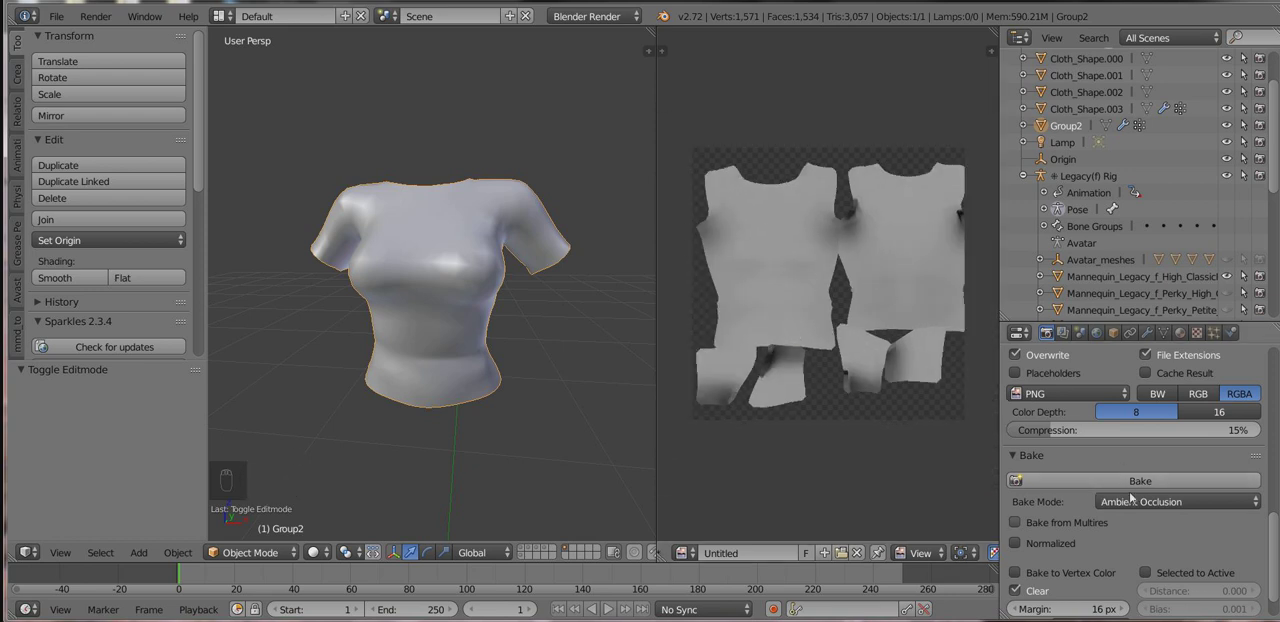
# Set the World Gather sampling to 5 samples.
pyautogui.click(1146, 333)
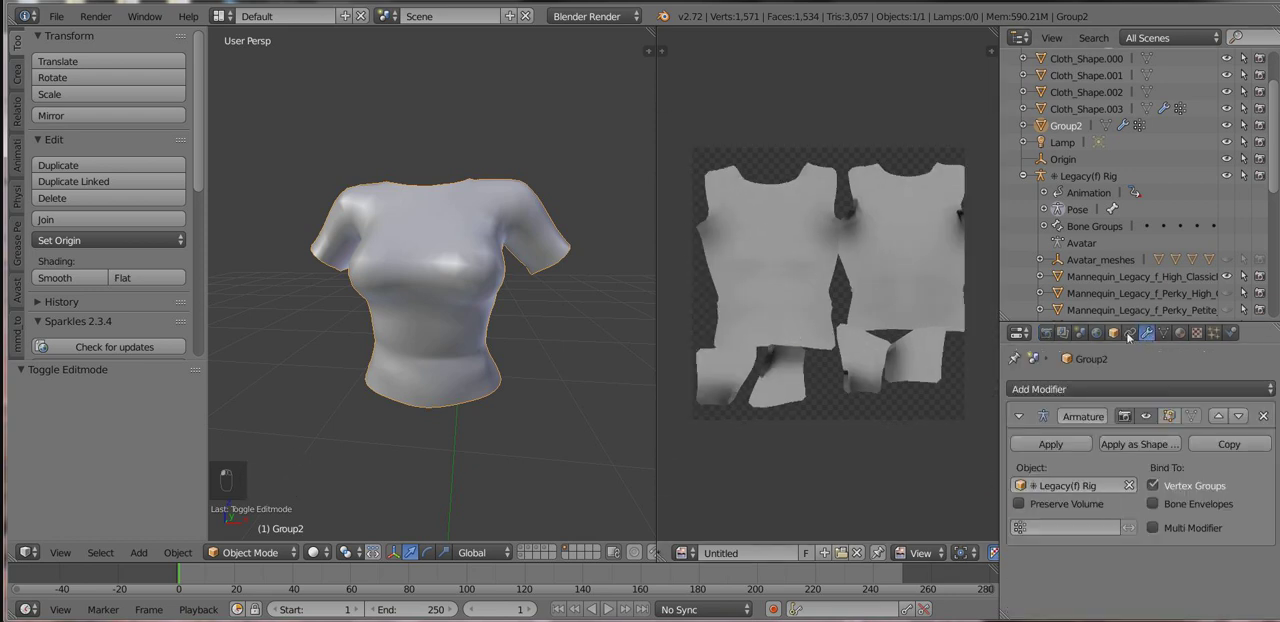
pyautogui.click(1097, 333)
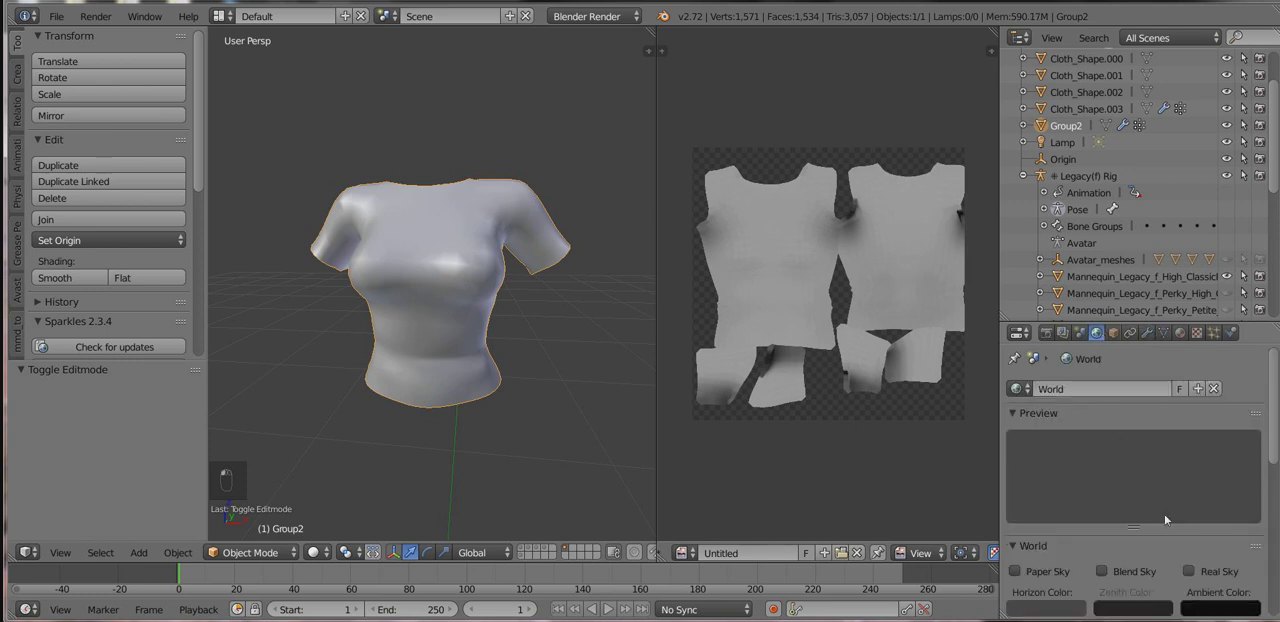
pyautogui.scroll(-4, 1163, 515)
pyautogui.scroll(-2, 1170, 530)
pyautogui.scroll(-3, 1178, 552)
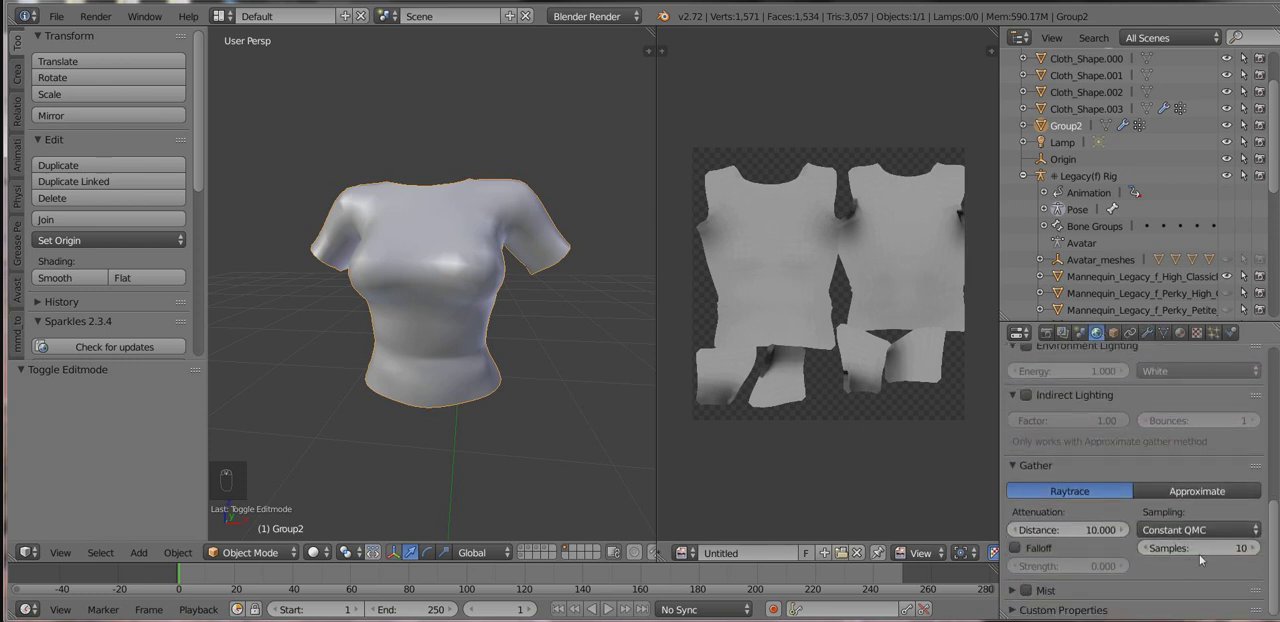
pyautogui.click(1213, 550)
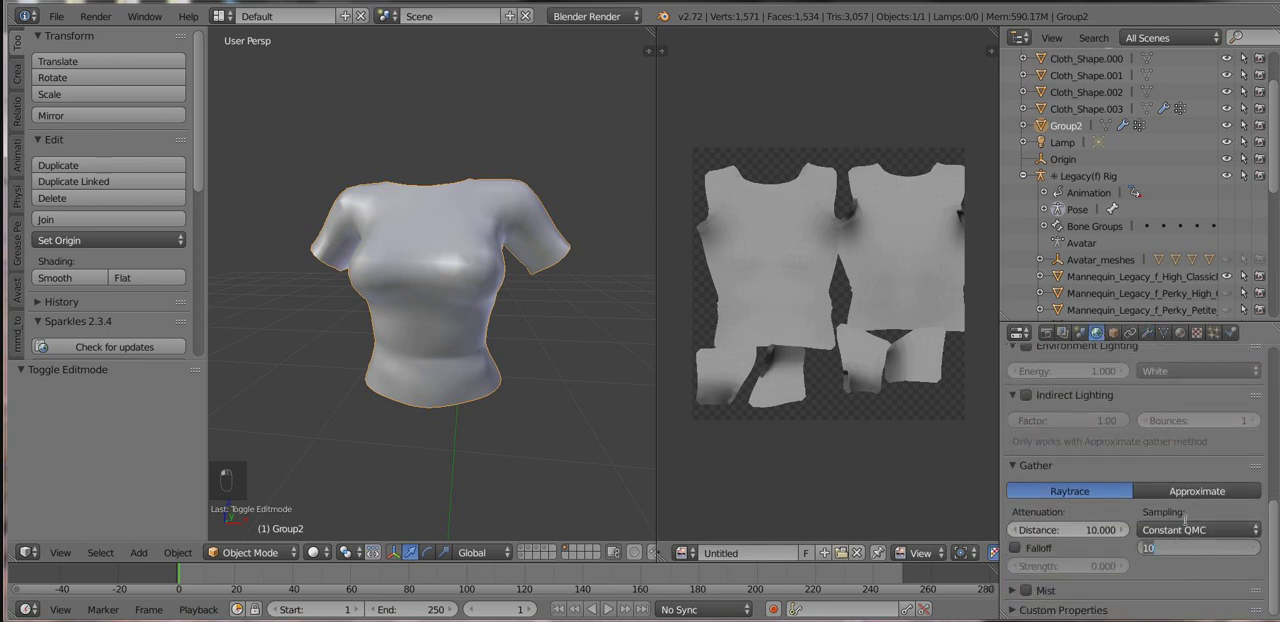
pyautogui.write('5')
pyautogui.press('Return')
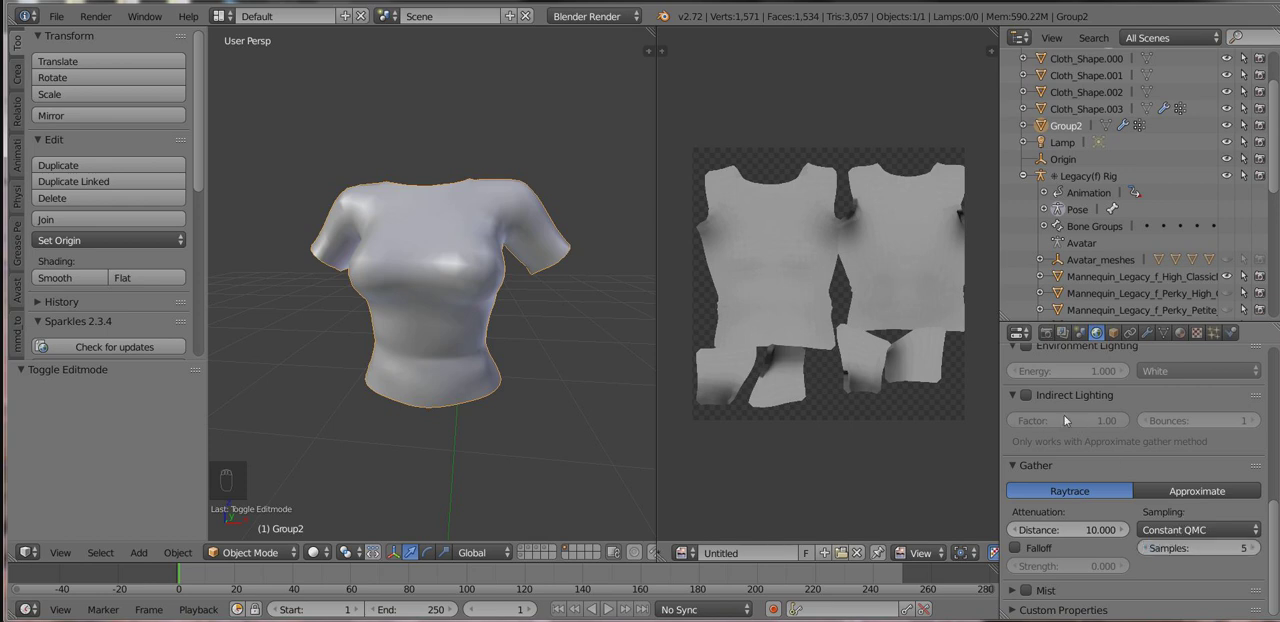
# Rebake the shirt's ambient occlusion and inspect the new shading up close in the UV editor.
pyautogui.click(1046, 337)
pyautogui.click(1116, 488)
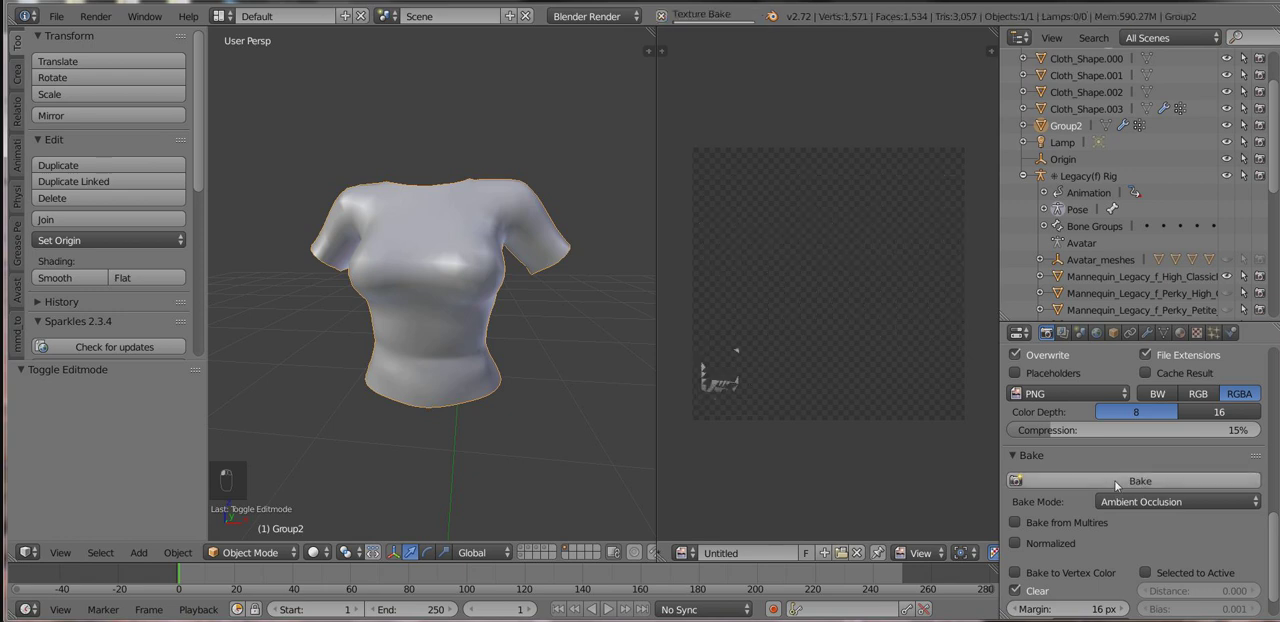
pyautogui.scroll(1, 748, 362)
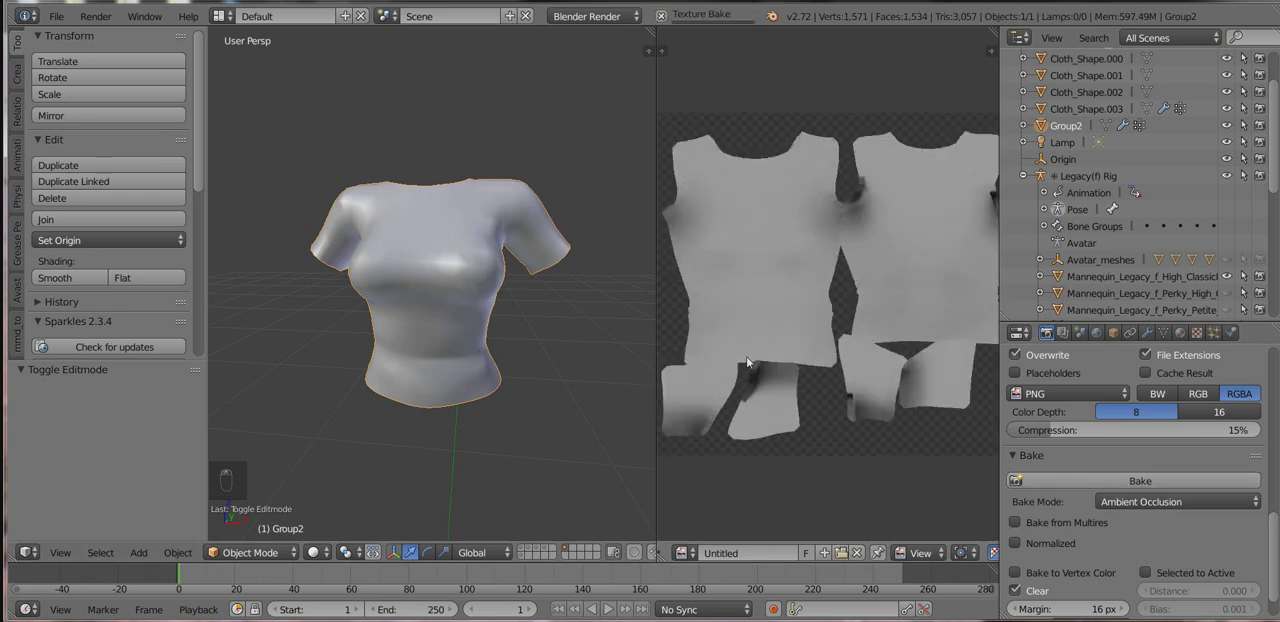
pyautogui.scroll(4, 746, 360)
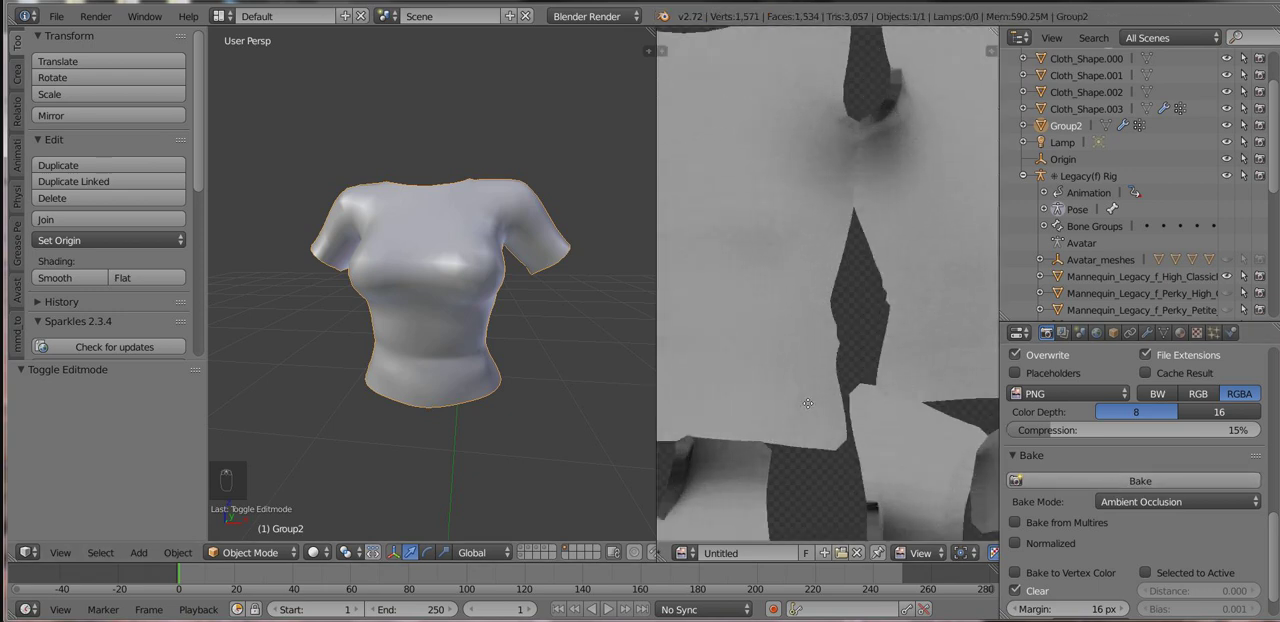
pyautogui.moveTo(808, 403); pyautogui.dragTo(865, 450, button='middle')
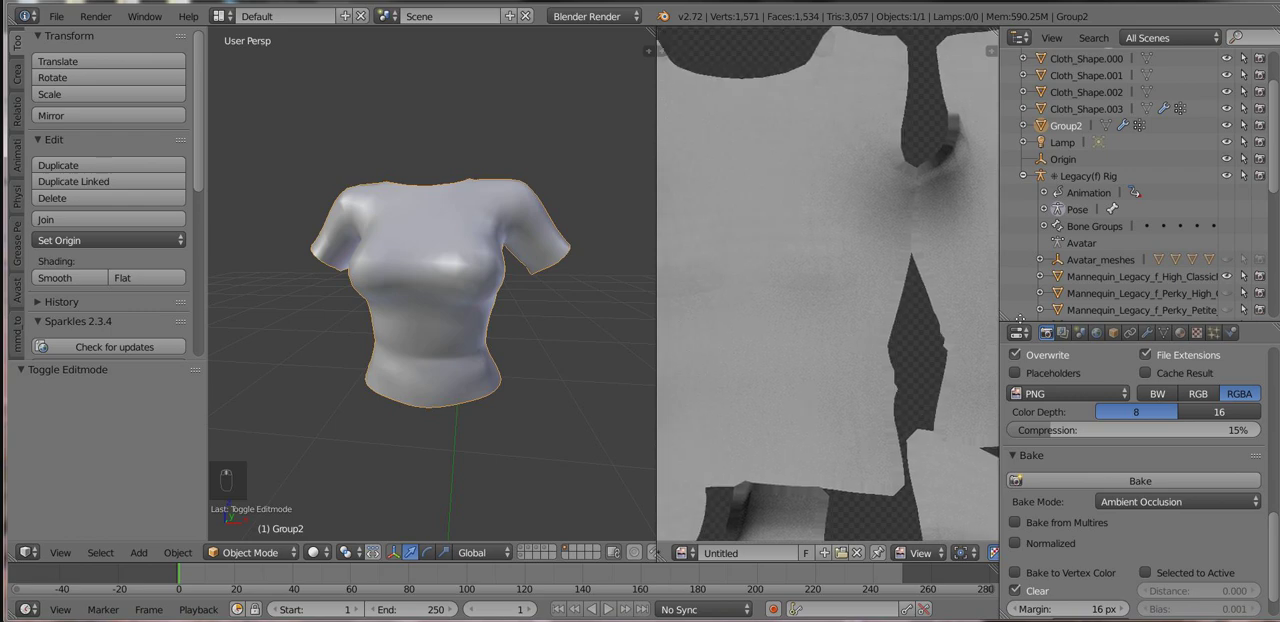
pyautogui.scroll(-2, 882, 293)
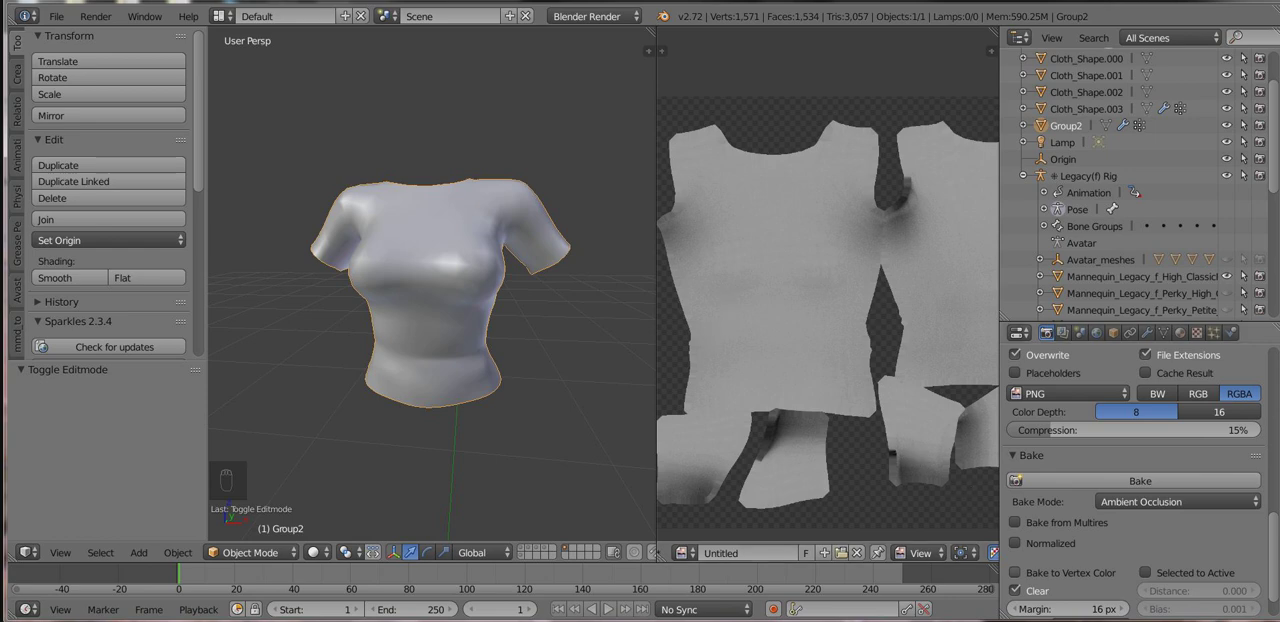
pyautogui.scroll(2, 724, 412)
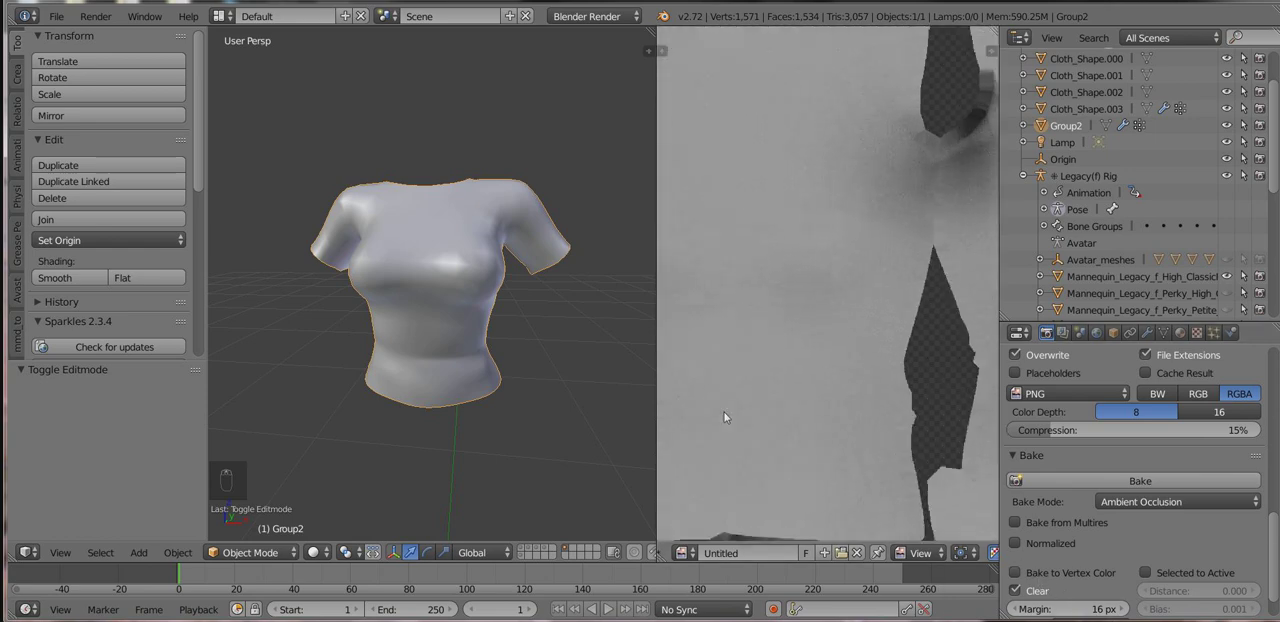
pyautogui.scroll(-2, 724, 412)
pyautogui.moveTo(847, 410); pyautogui.dragTo(825, 388, button='middle')
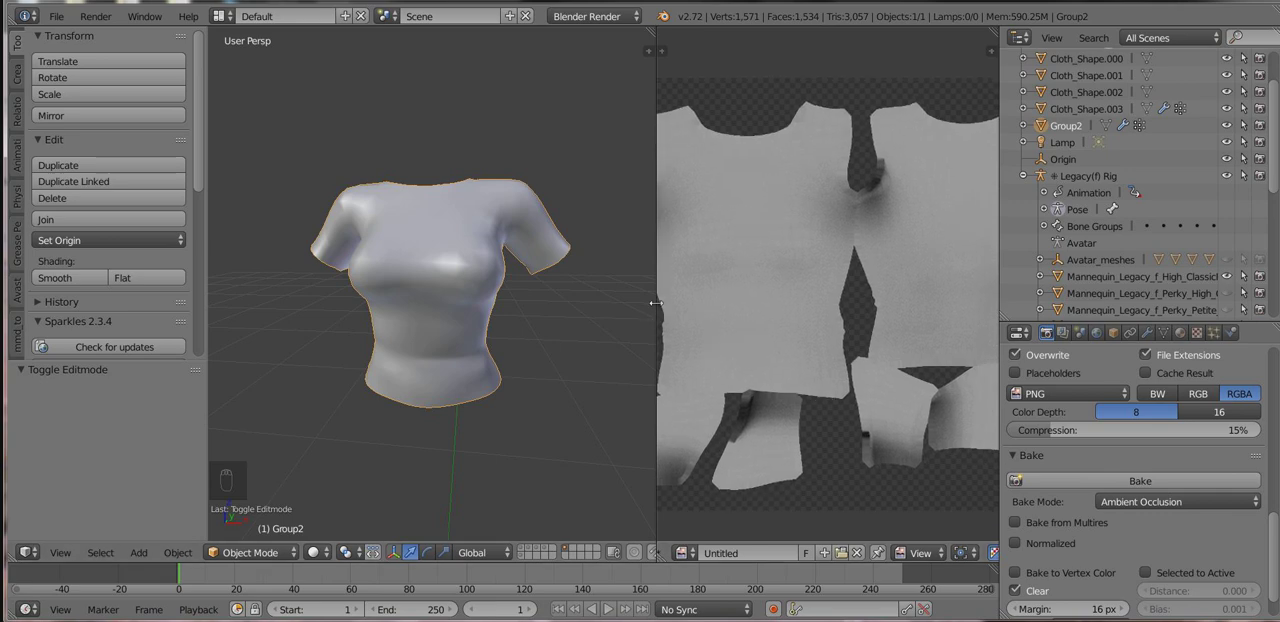
# Enable Normalized baking, rebake the shirt's ambient occlusion and view the whole image in a slightly wider UV editor.
pyautogui.moveTo(654, 302); pyautogui.dragTo(616, 302)
pyautogui.click(1015, 546)
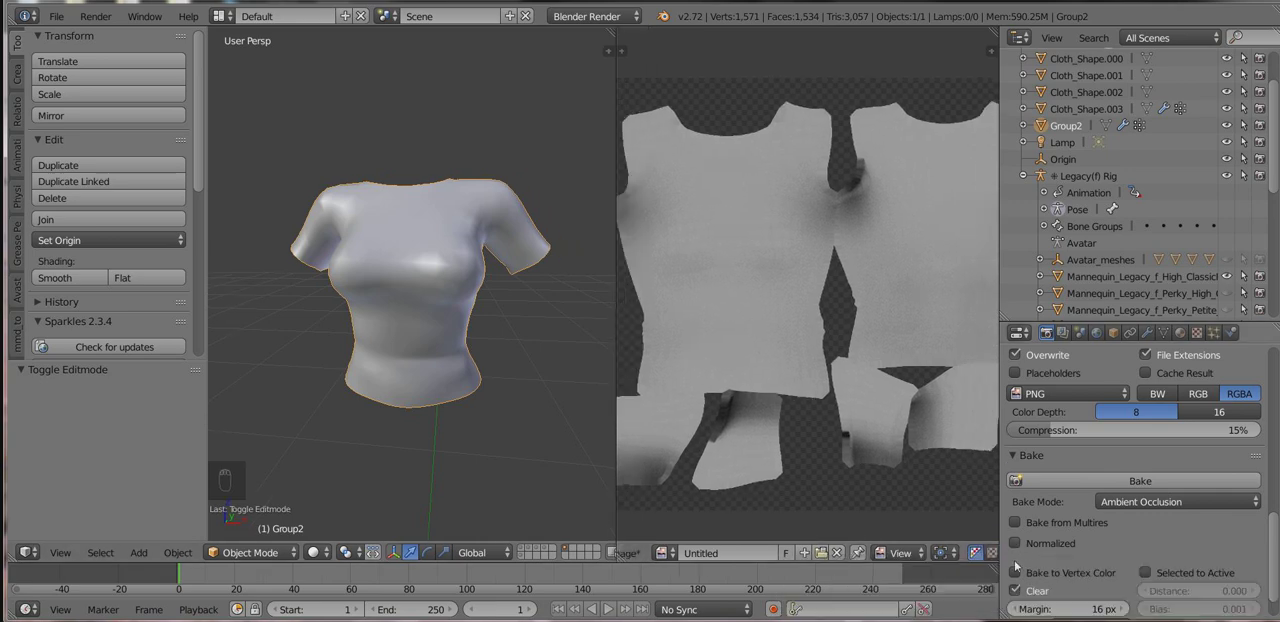
pyautogui.click(1078, 481)
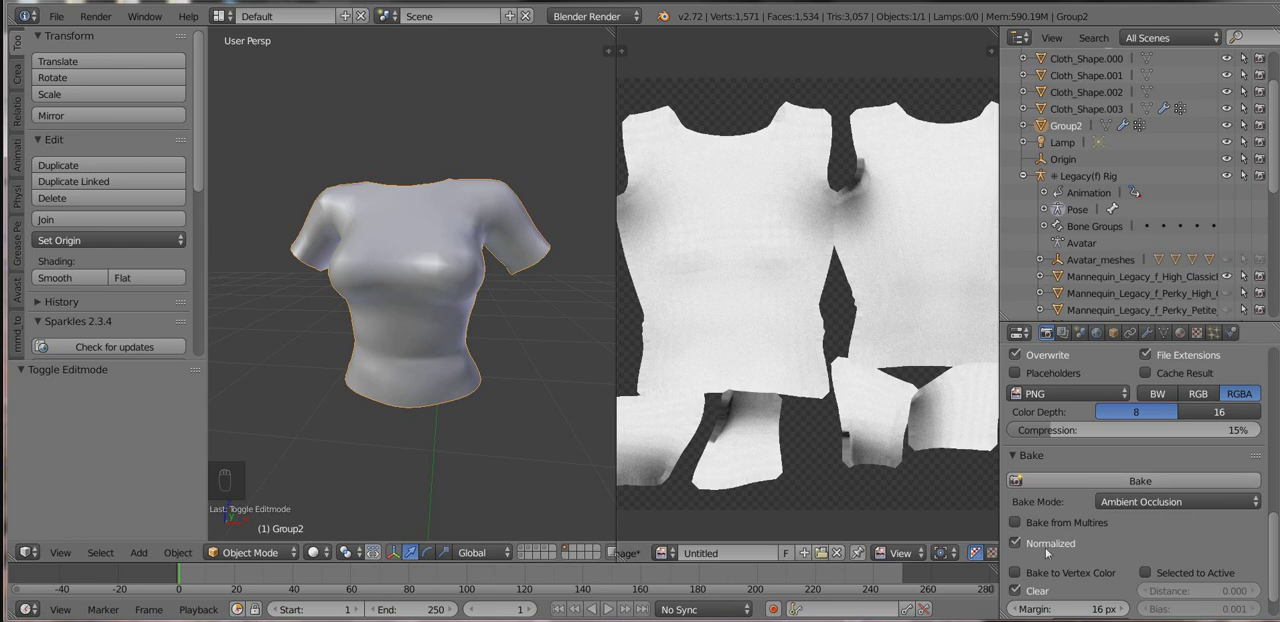
pyautogui.scroll(-1, 1045, 547)
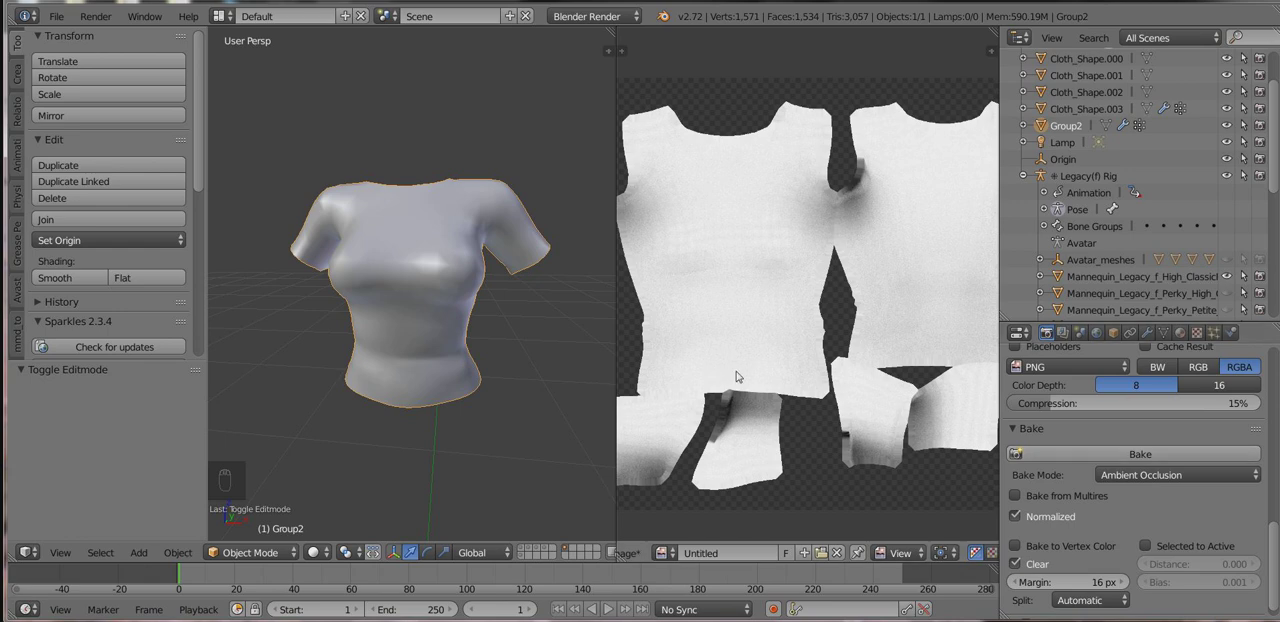
pyautogui.scroll(-1, 740, 380)
pyautogui.moveTo(790, 385); pyautogui.dragTo(806, 349, button='middle')
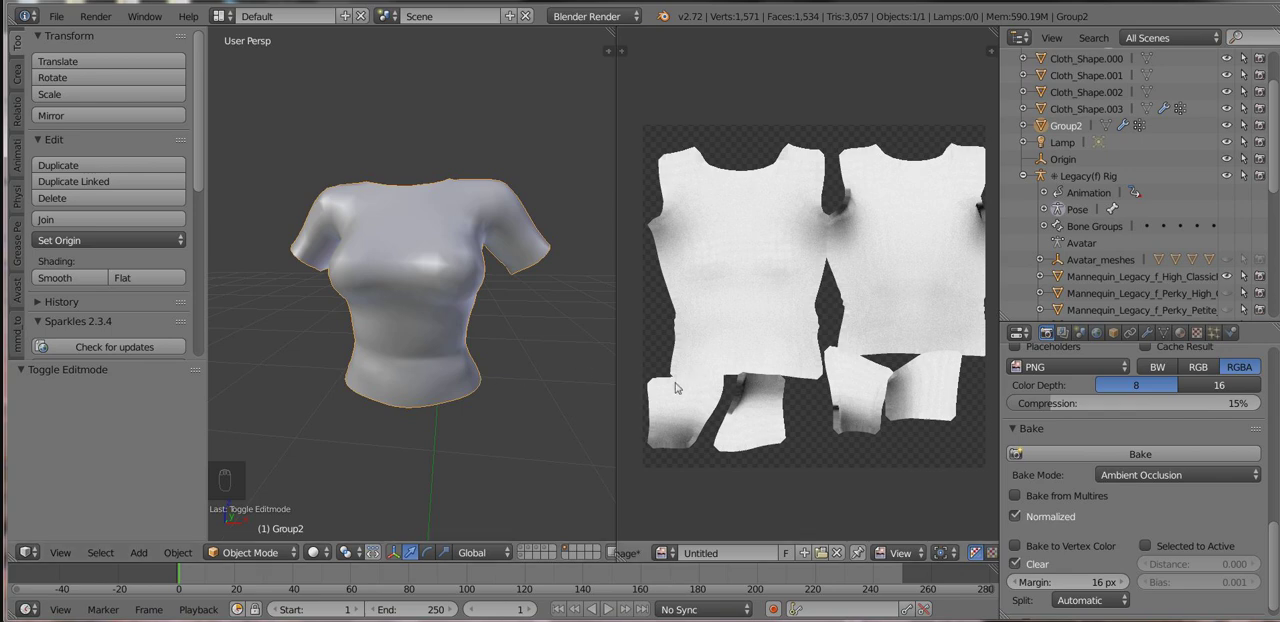
pyautogui.scroll(2, 784, 355)
pyautogui.scroll(-2, 786, 357)
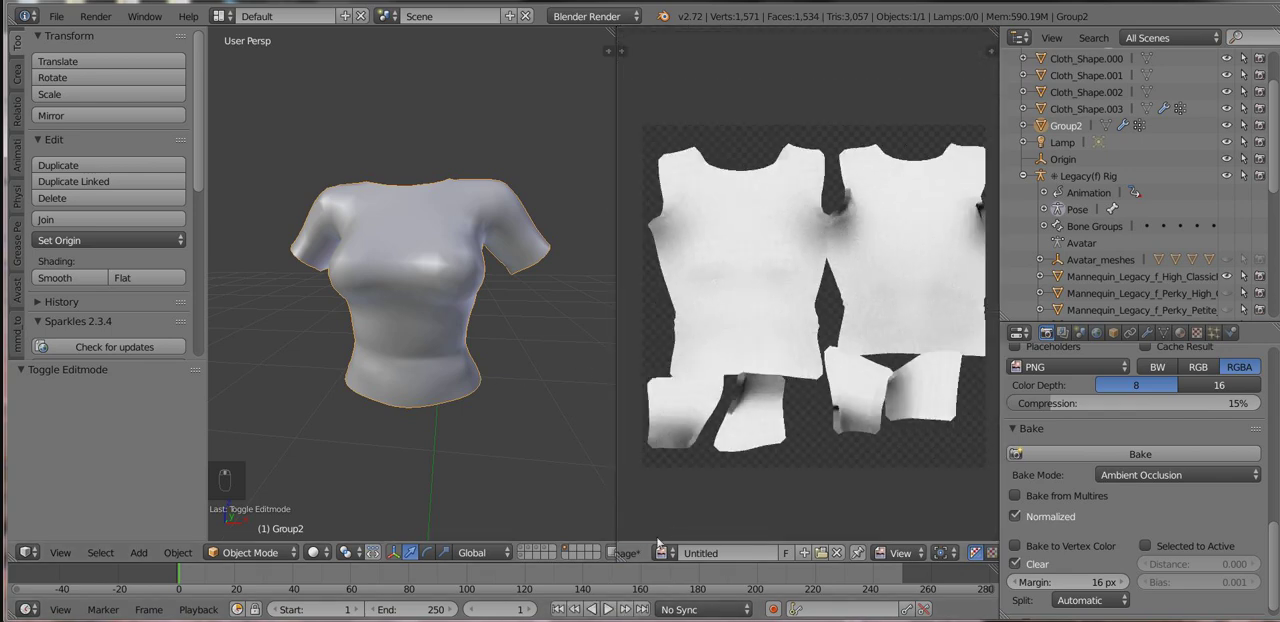
# Save the baked image as Untitled5.png in the Desktop's Legacy Tutorial folder, sorting the Desktop contents by date to find it.
pyautogui.moveTo(642, 556); pyautogui.dragTo(713, 557, button='middle')
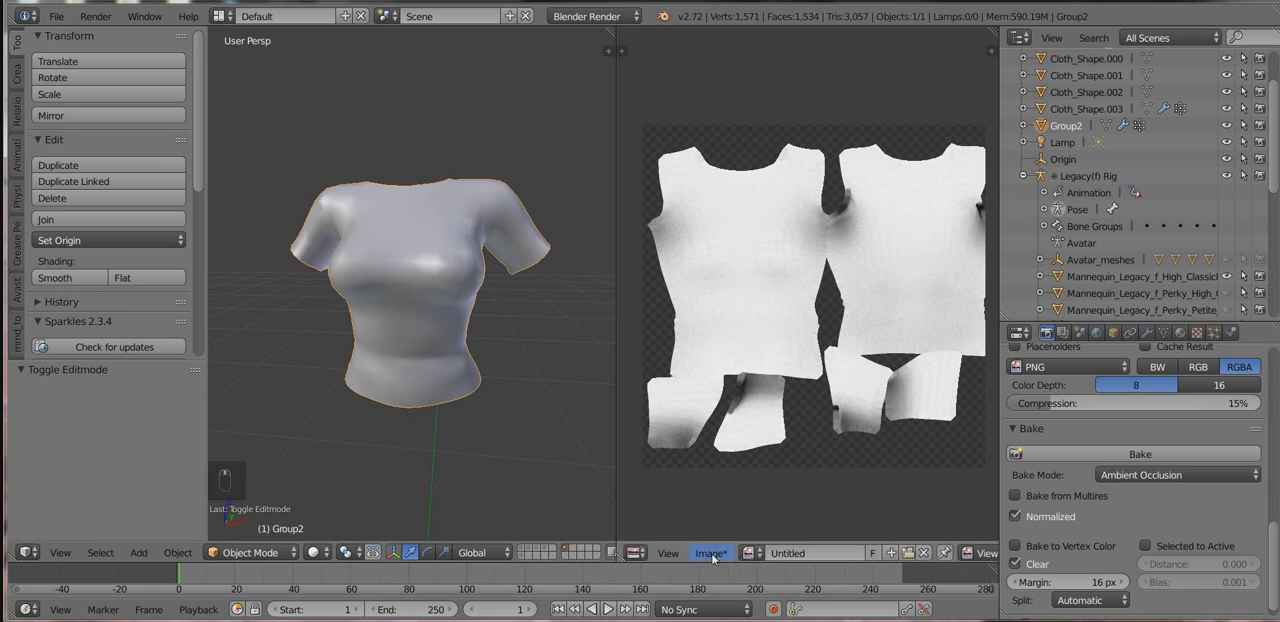
pyautogui.click(711, 553)
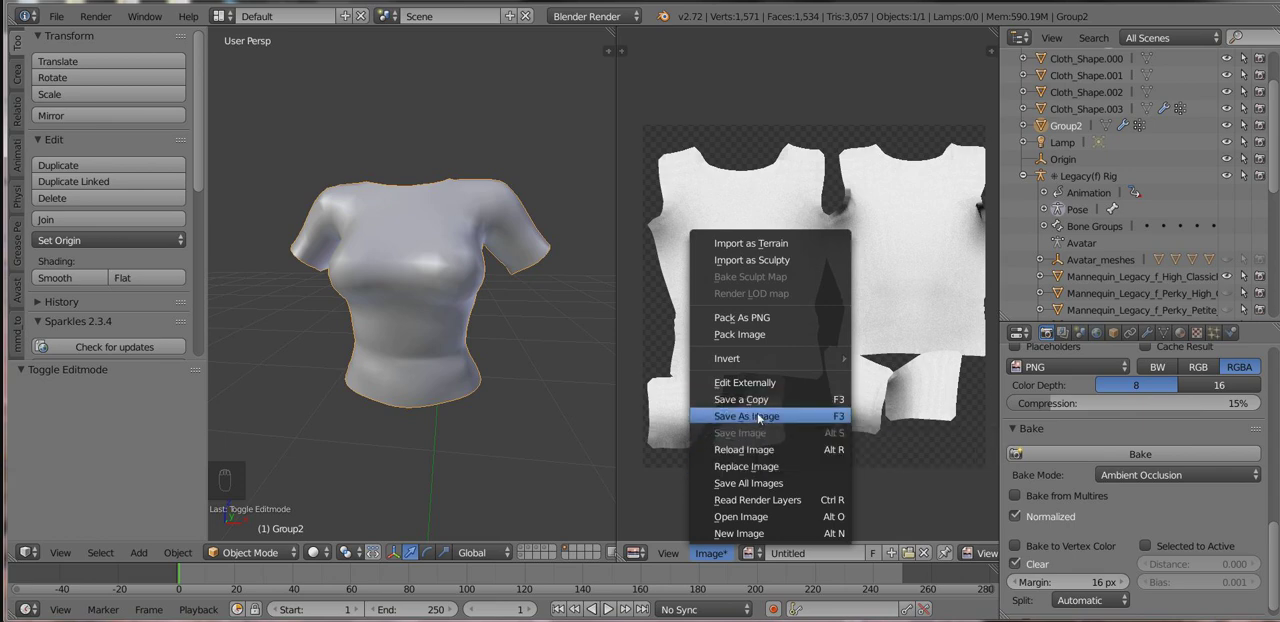
pyautogui.press('Return')
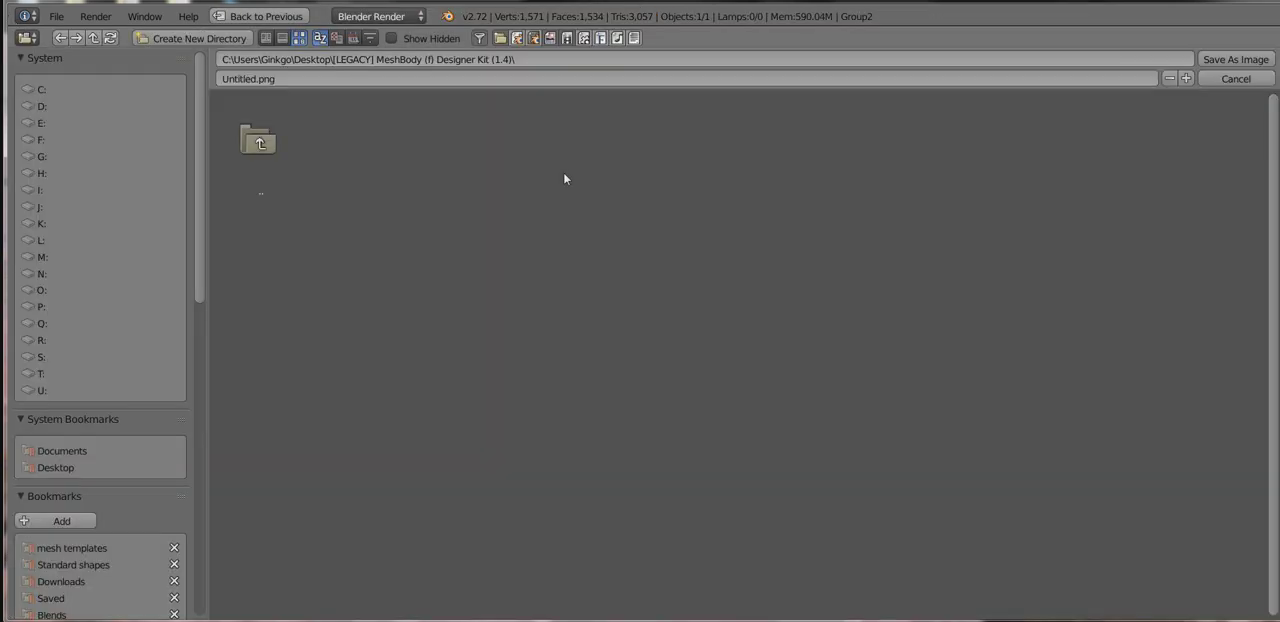
pyautogui.click(69, 469)
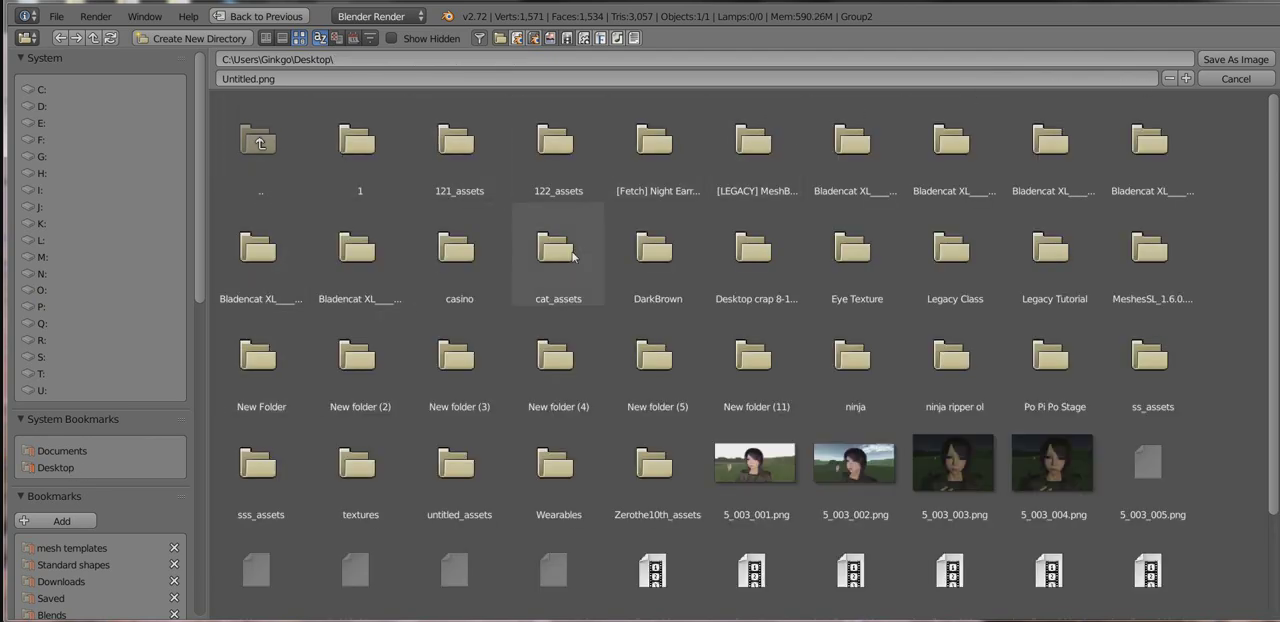
pyautogui.click(353, 38)
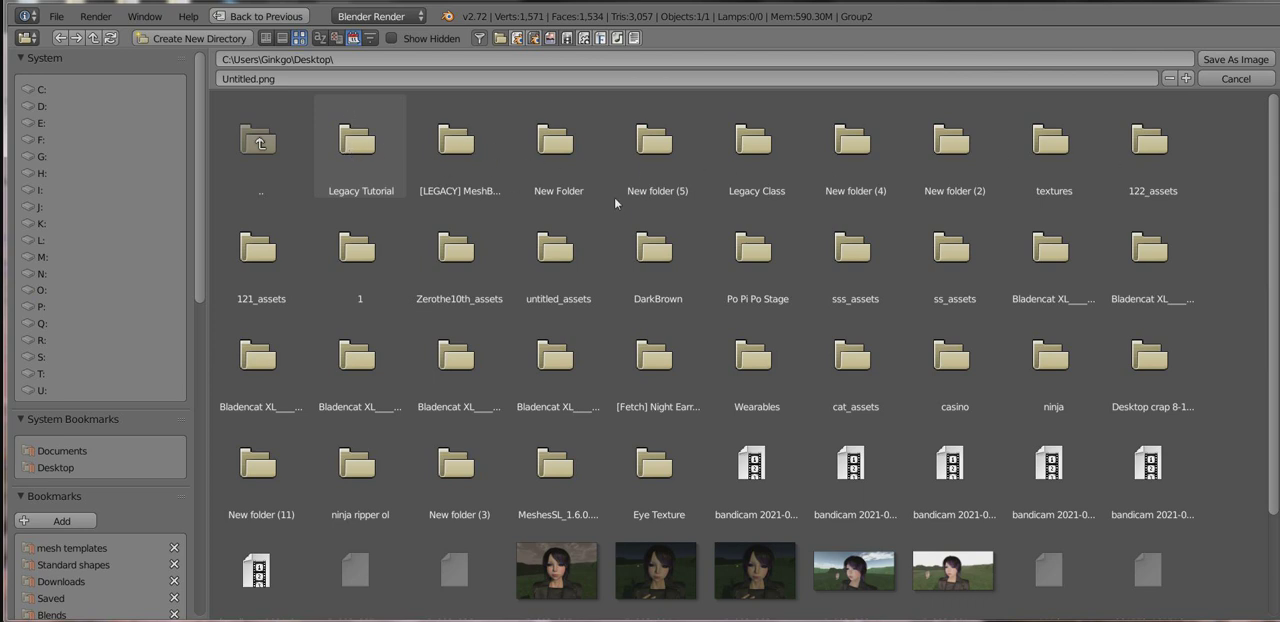
pyautogui.doubleClick(329, 185)
pyautogui.click(1186, 78)
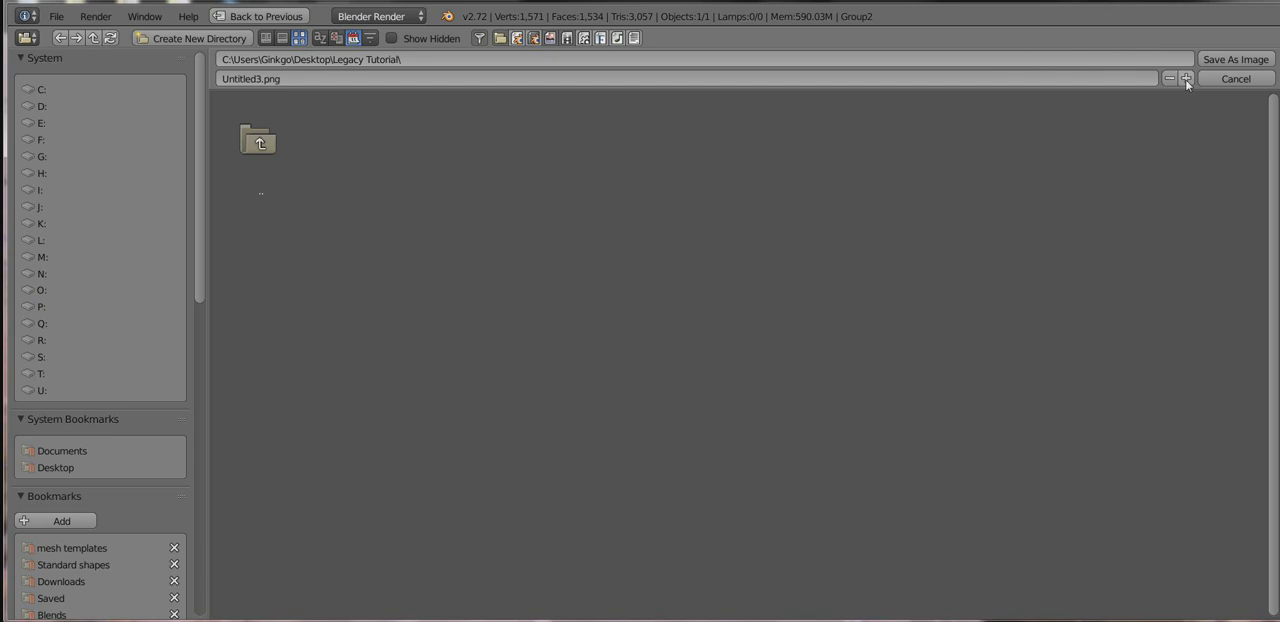
pyautogui.click(1186, 78)
pyautogui.click(1186, 78)
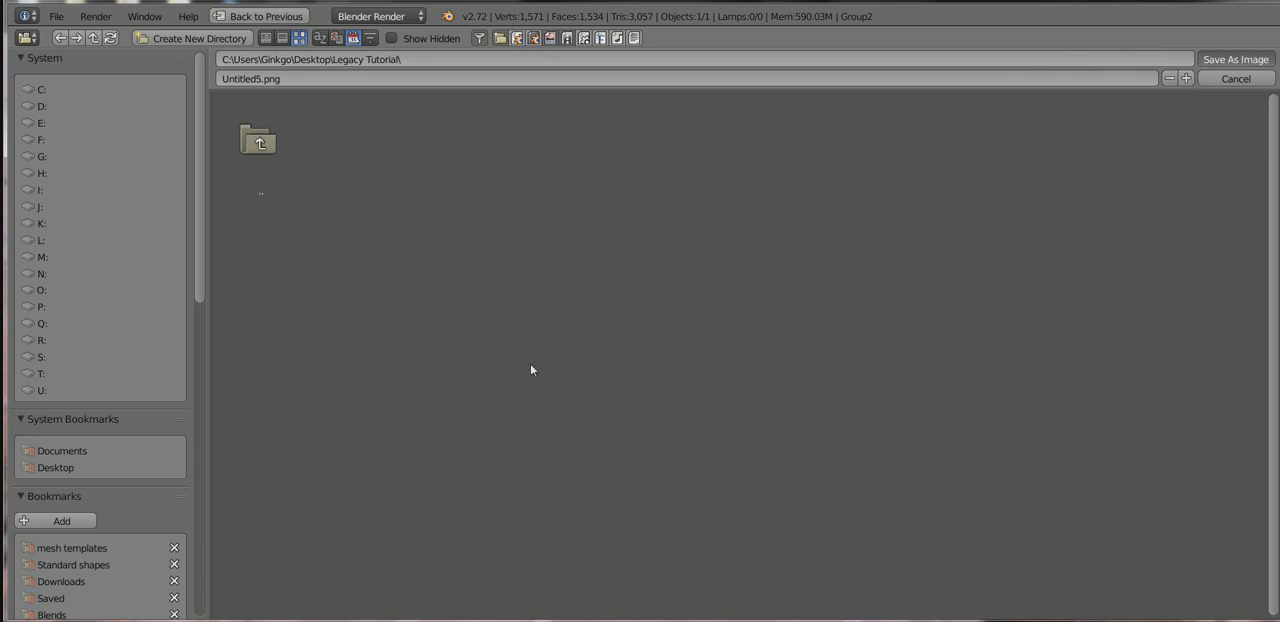
pyautogui.scroll(-3, 530, 363)
pyautogui.scroll(4, 474, 369)
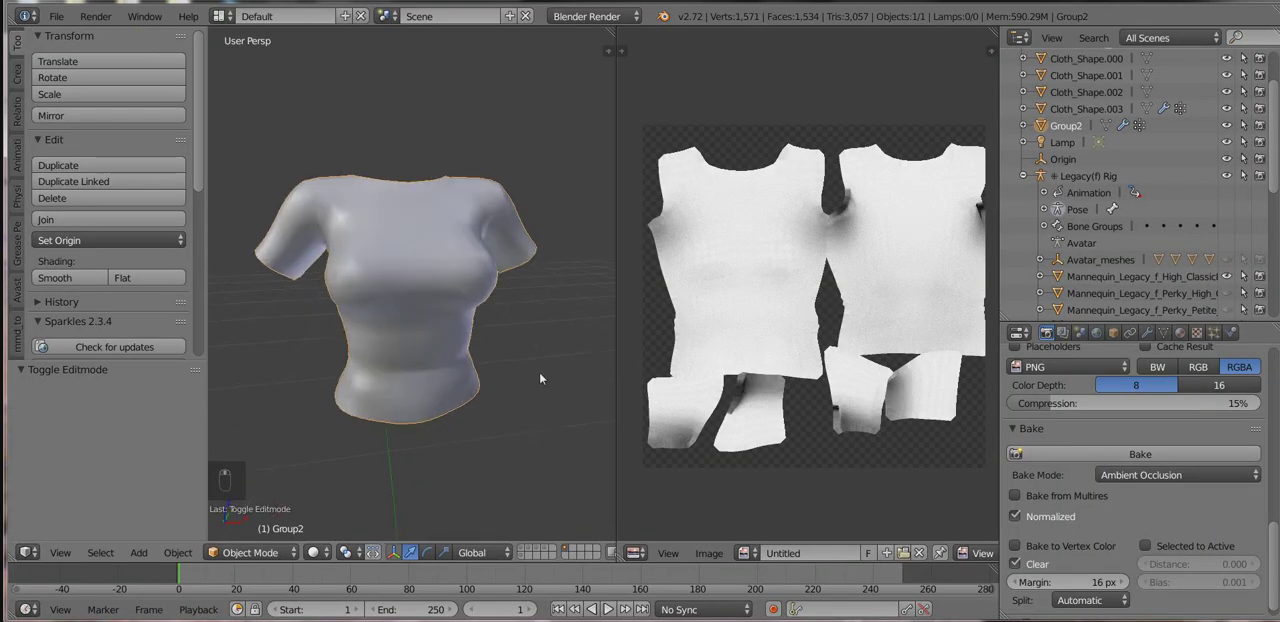
# Put the shirt in Edit Mode and export its UV layout as Untitled8.png to the Desktop's Legacy Tutorial folder.
pyautogui.moveTo(501, 369); pyautogui.dragTo(407, 323, button='middle')
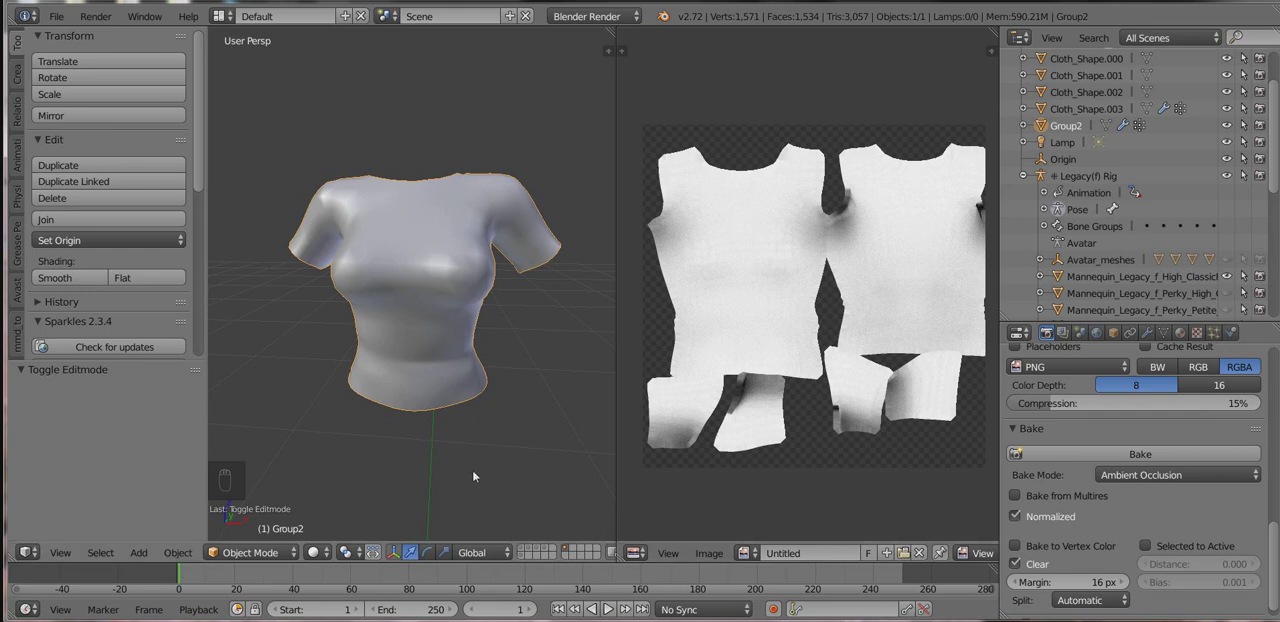
pyautogui.click(705, 553)
pyautogui.press('Tab')
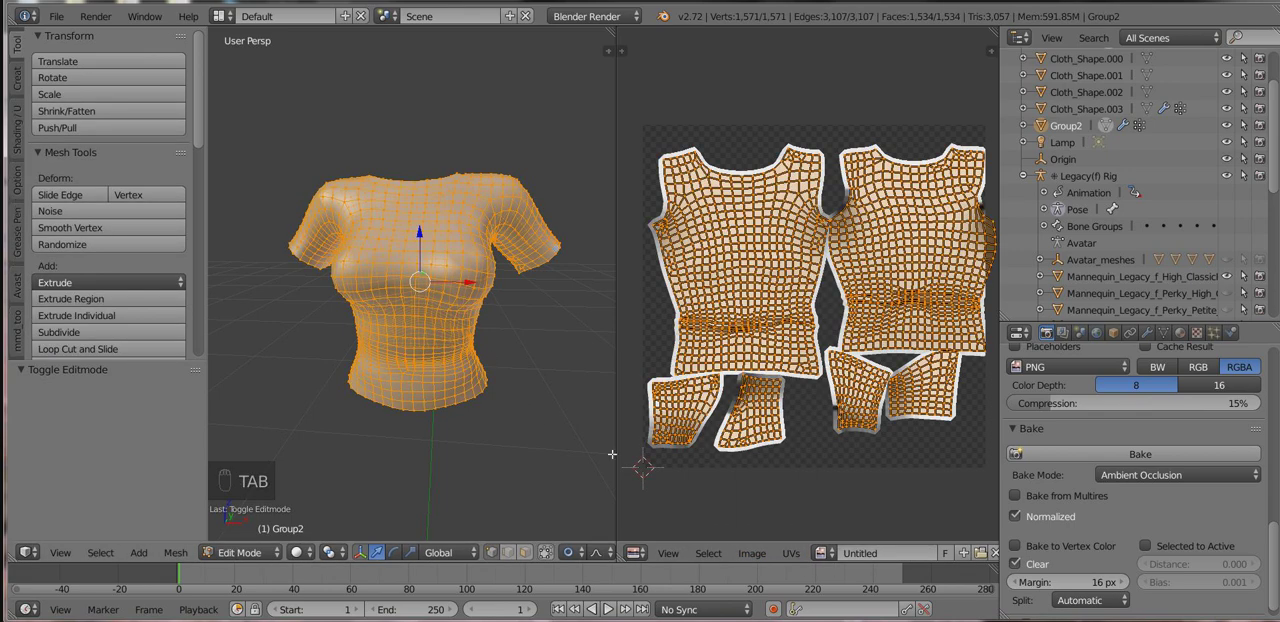
pyautogui.click(789, 553)
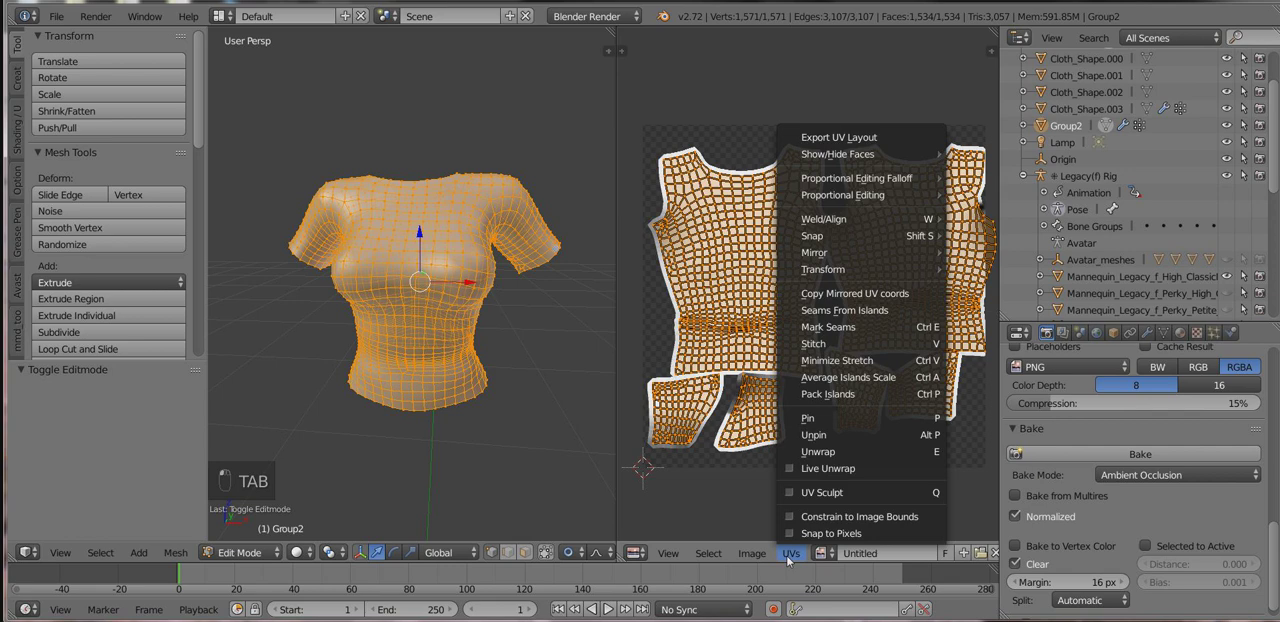
pyautogui.click(875, 141)
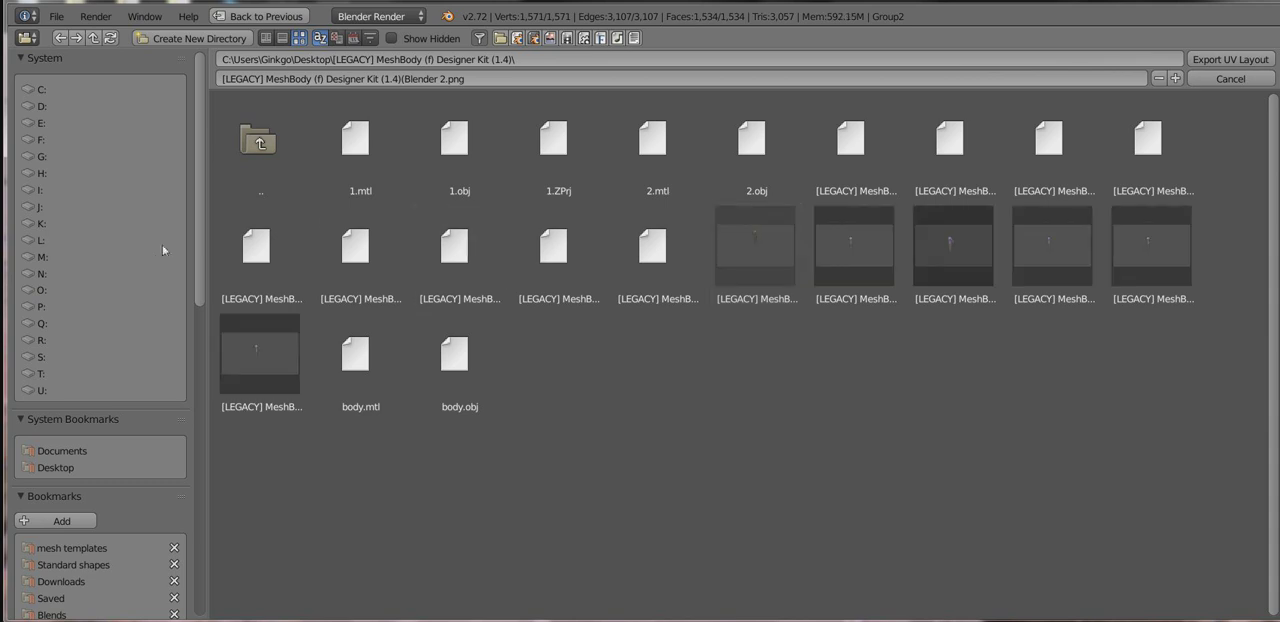
pyautogui.click(57, 467)
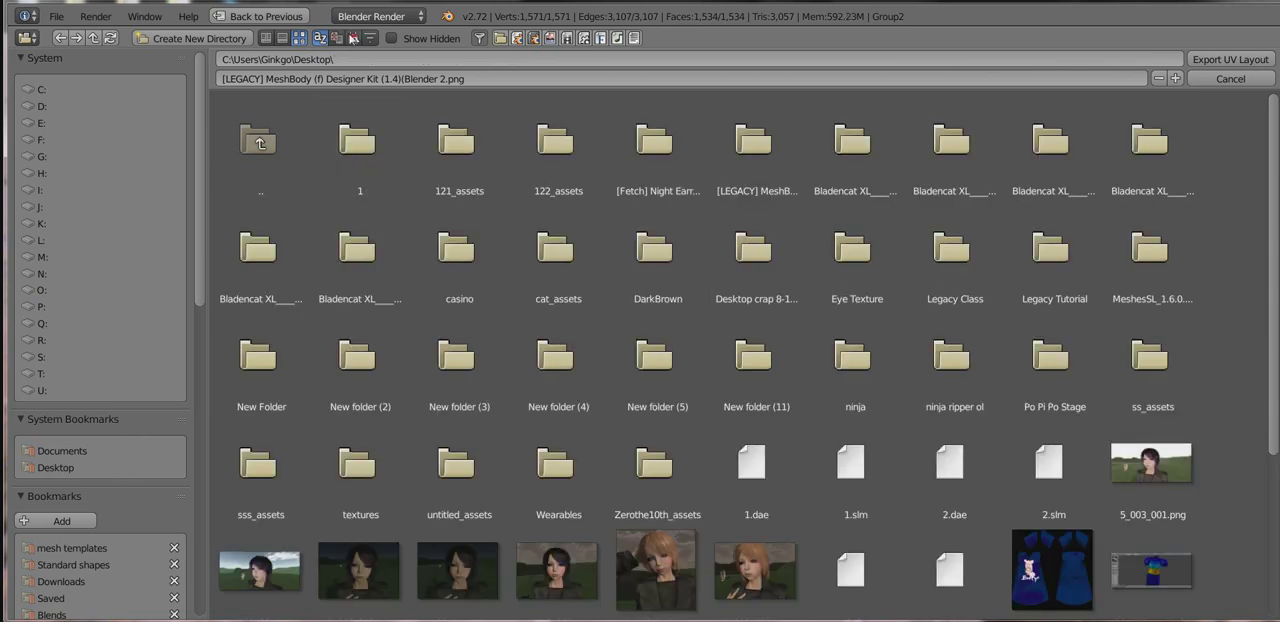
pyautogui.click(352, 38)
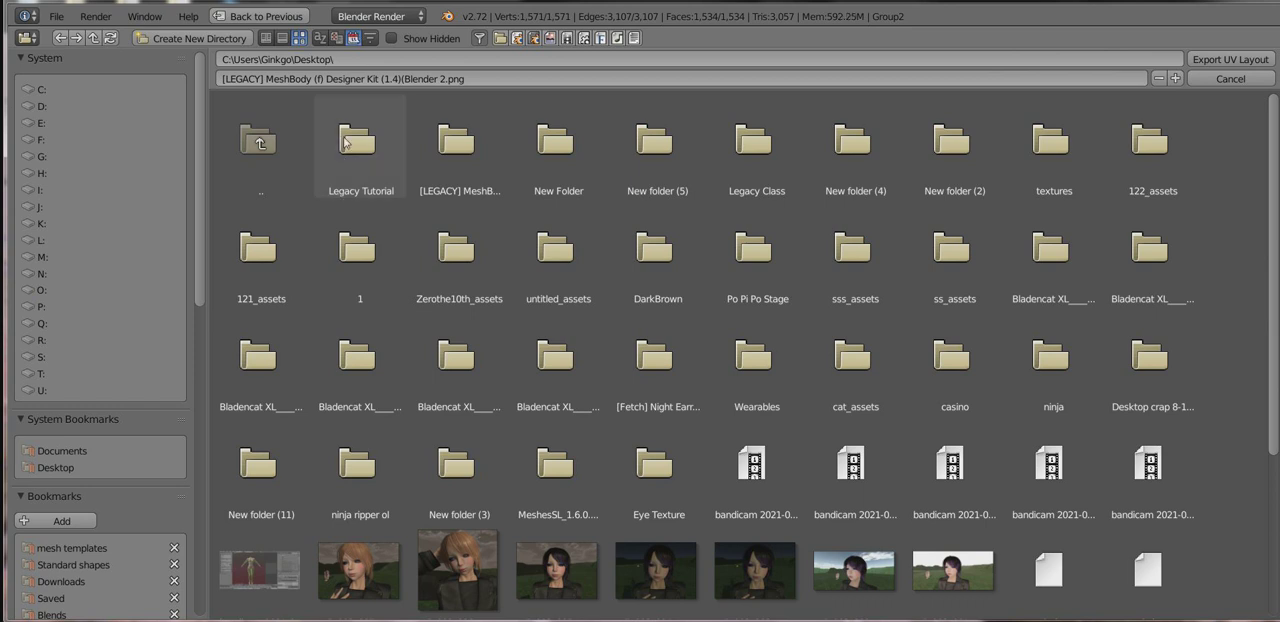
pyautogui.click(345, 143)
pyautogui.click(345, 143)
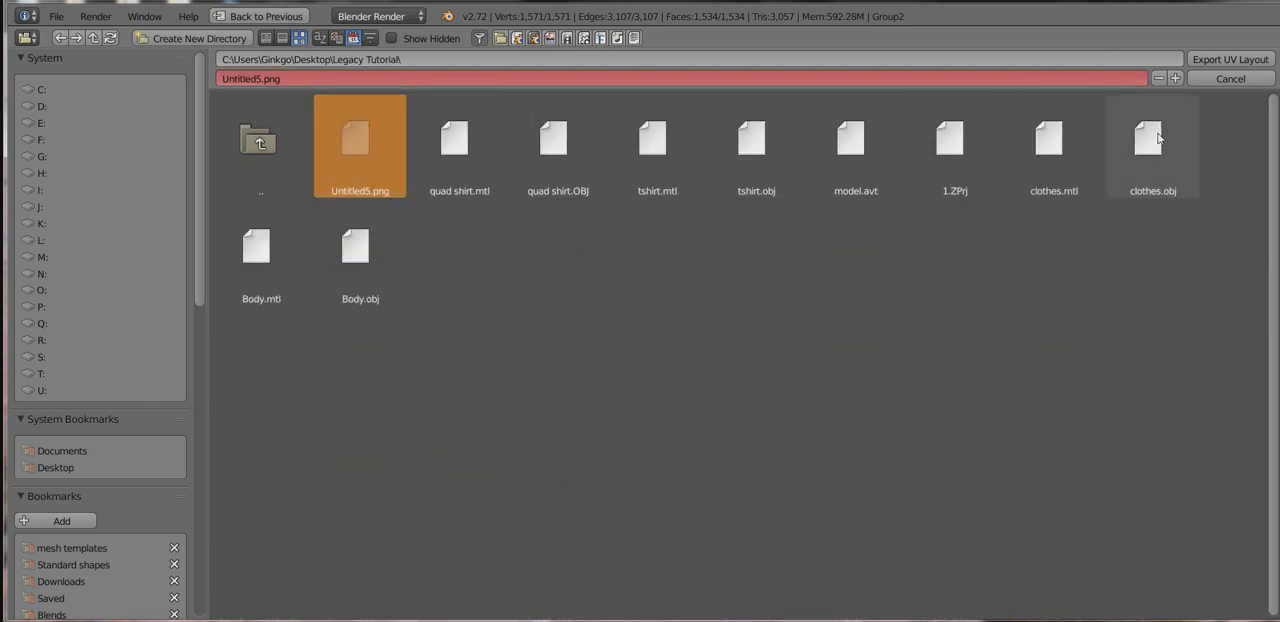
pyautogui.click(1175, 78)
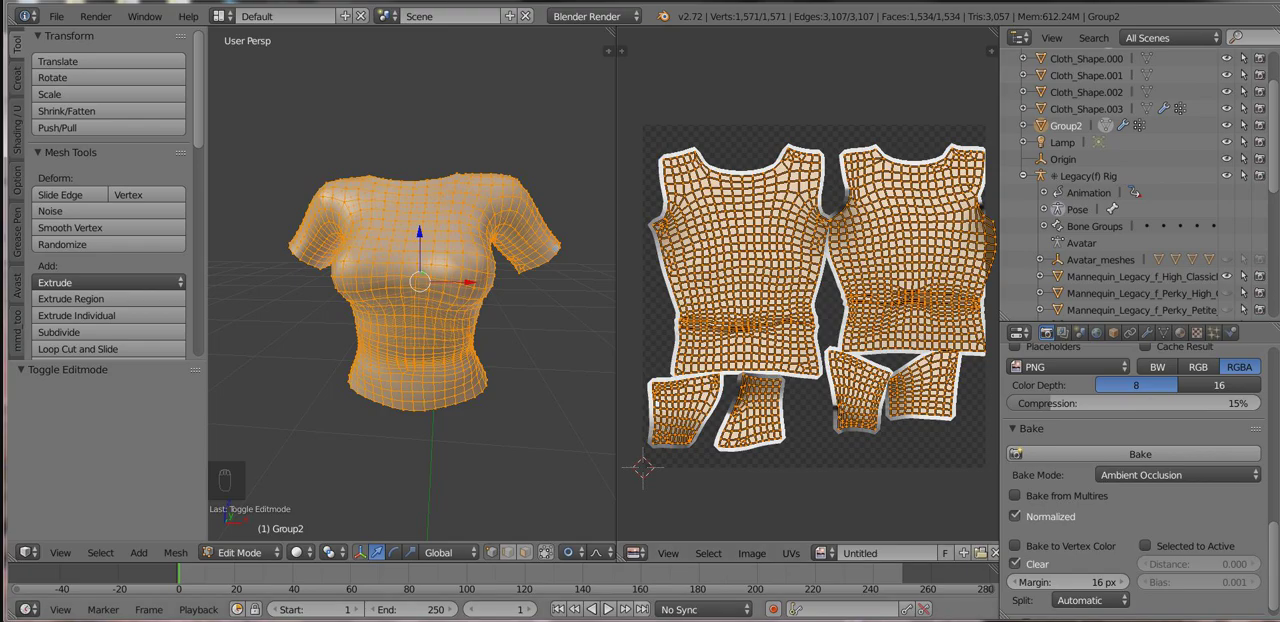
# Switch to the Legacy Tutorial folder in Windows Explorer and check the exported UV layout Untitled8.png in the photo viewer.
pyautogui.click(1278, 620)
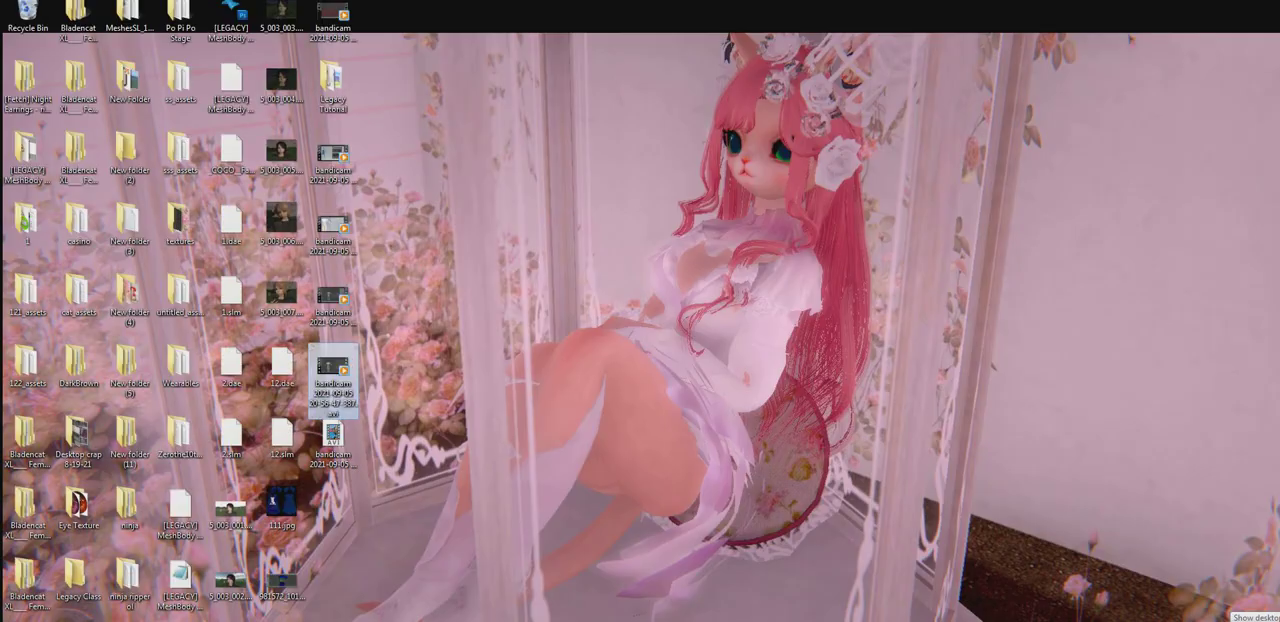
pyautogui.click(318, 82)
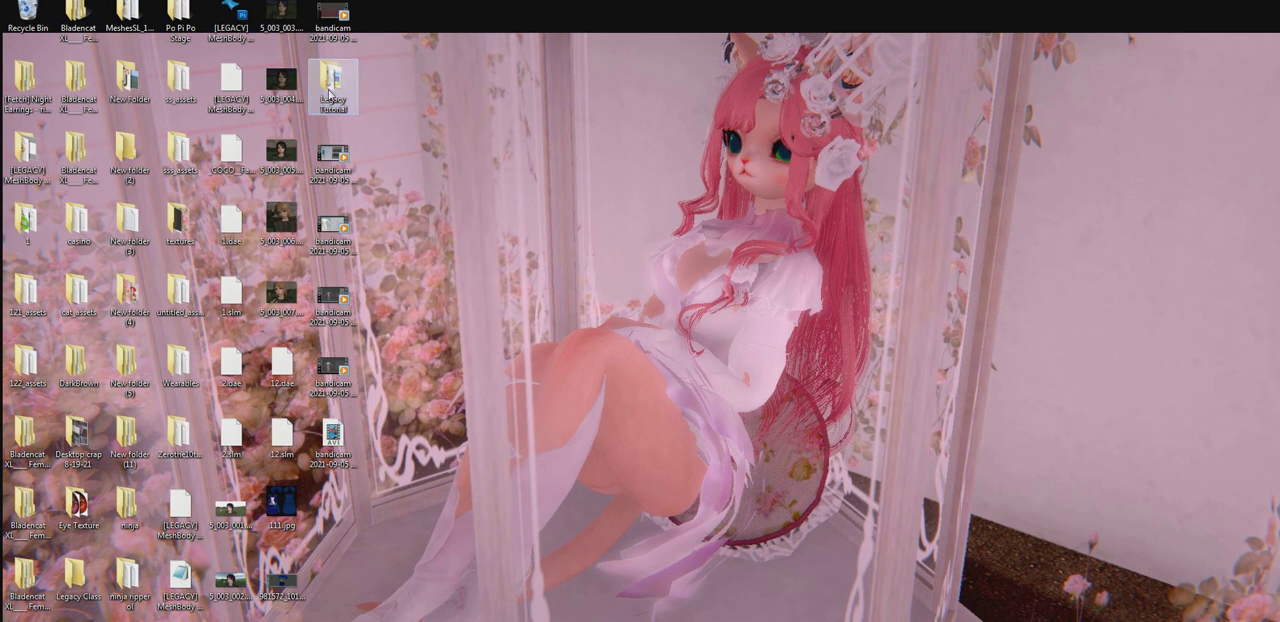
pyautogui.click(393, 153)
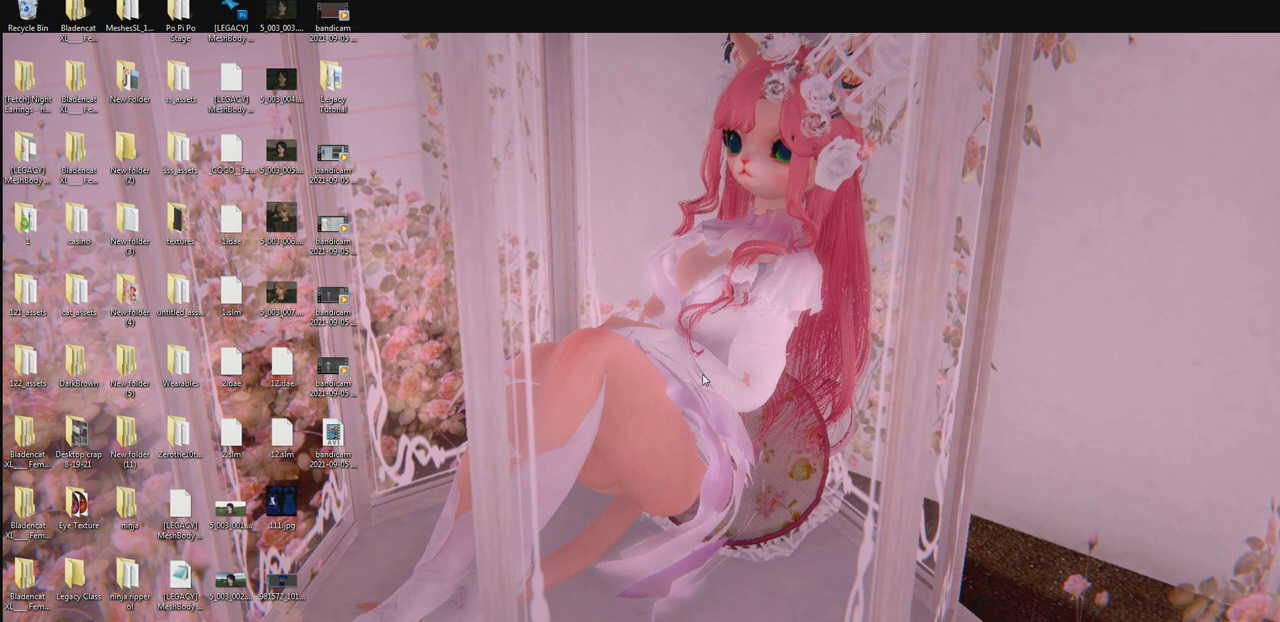
pyautogui.click(262, 620)
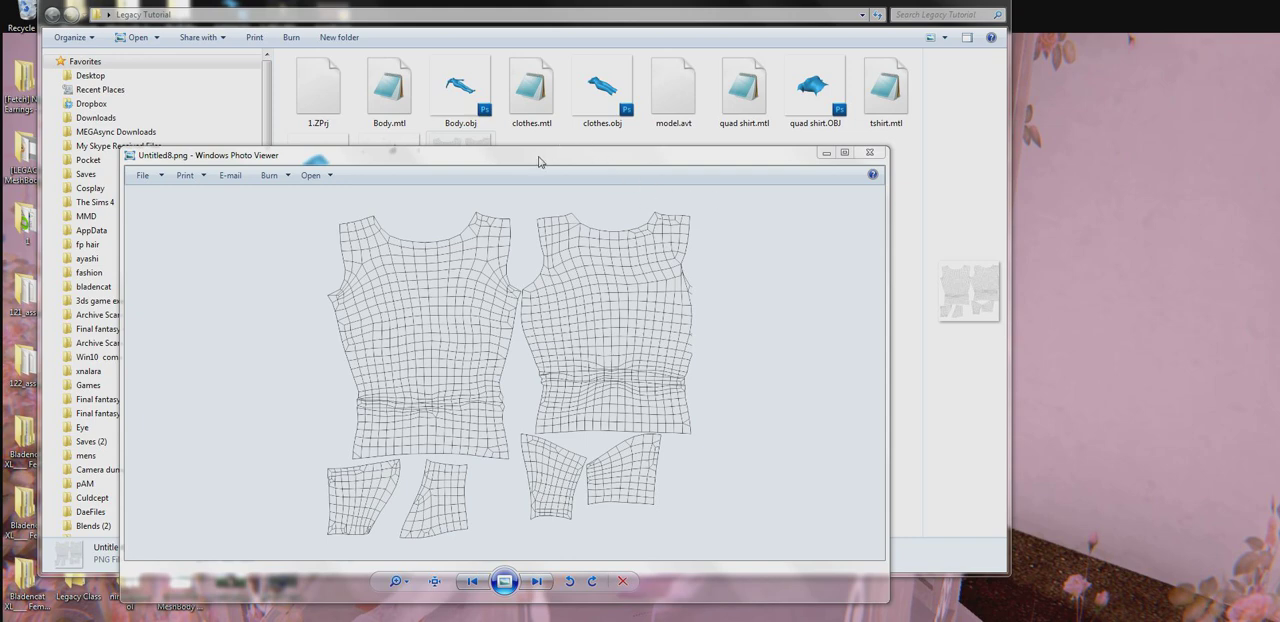
pyautogui.moveTo(540, 160); pyautogui.dragTo(905, 142)
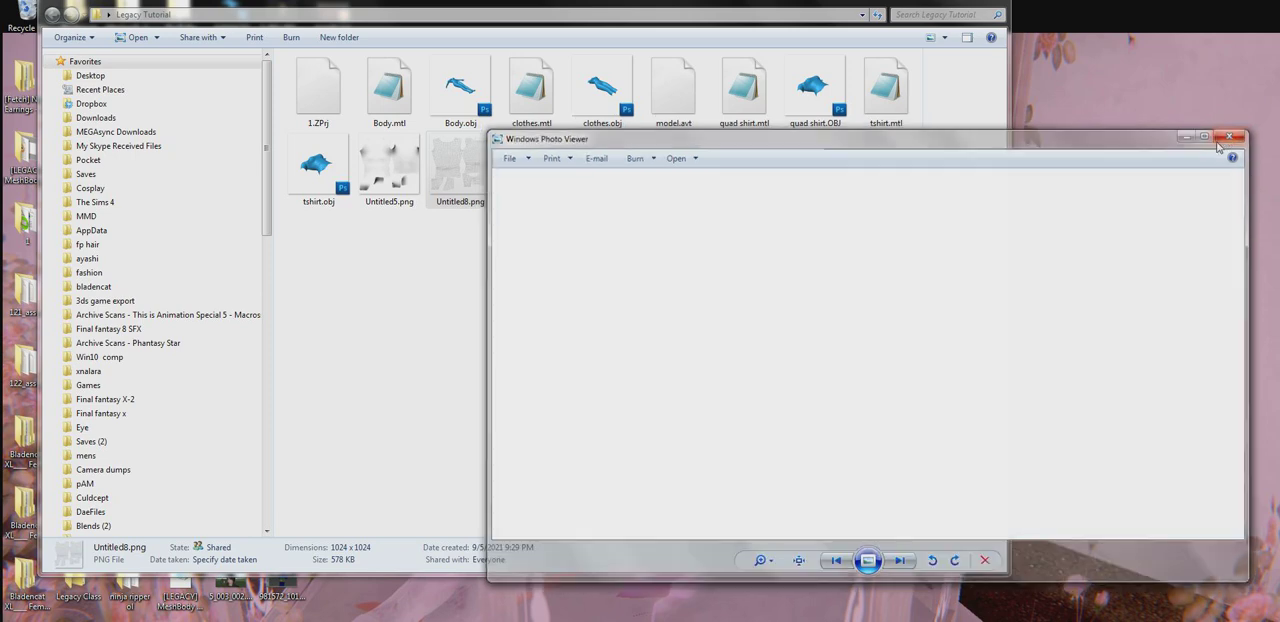
pyautogui.click(1234, 134)
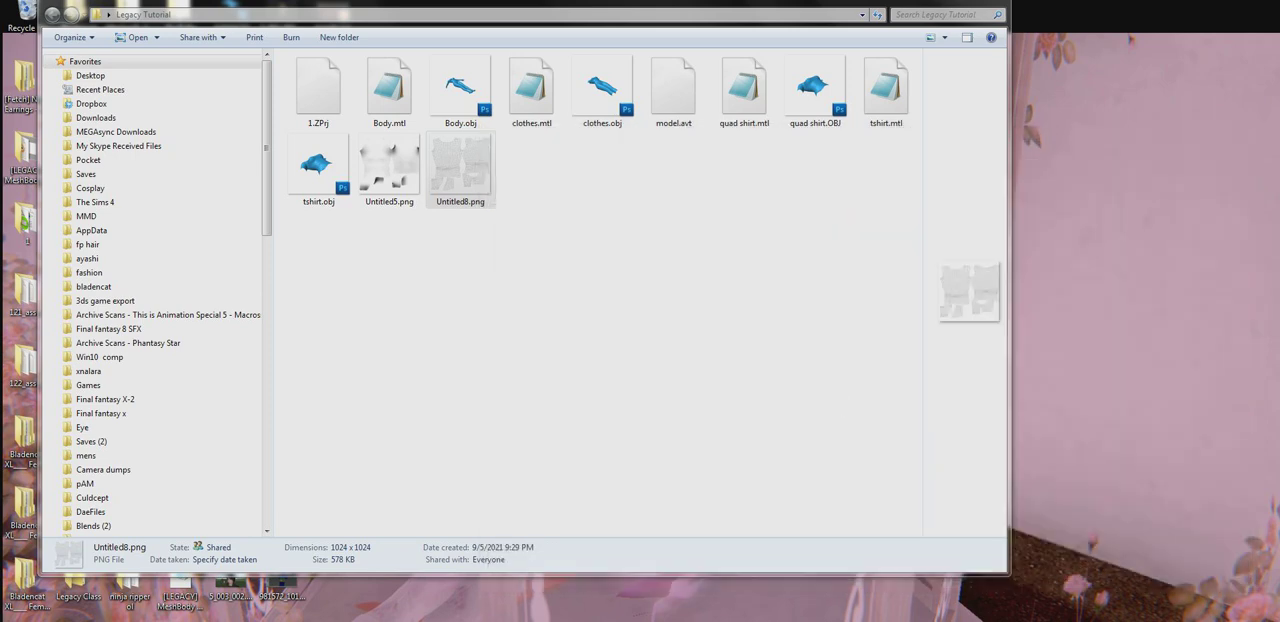
# Switch back to Blender and return the shirt to Object Mode.
pyautogui.moveTo(477, 621)
pyautogui.click(640, 510)
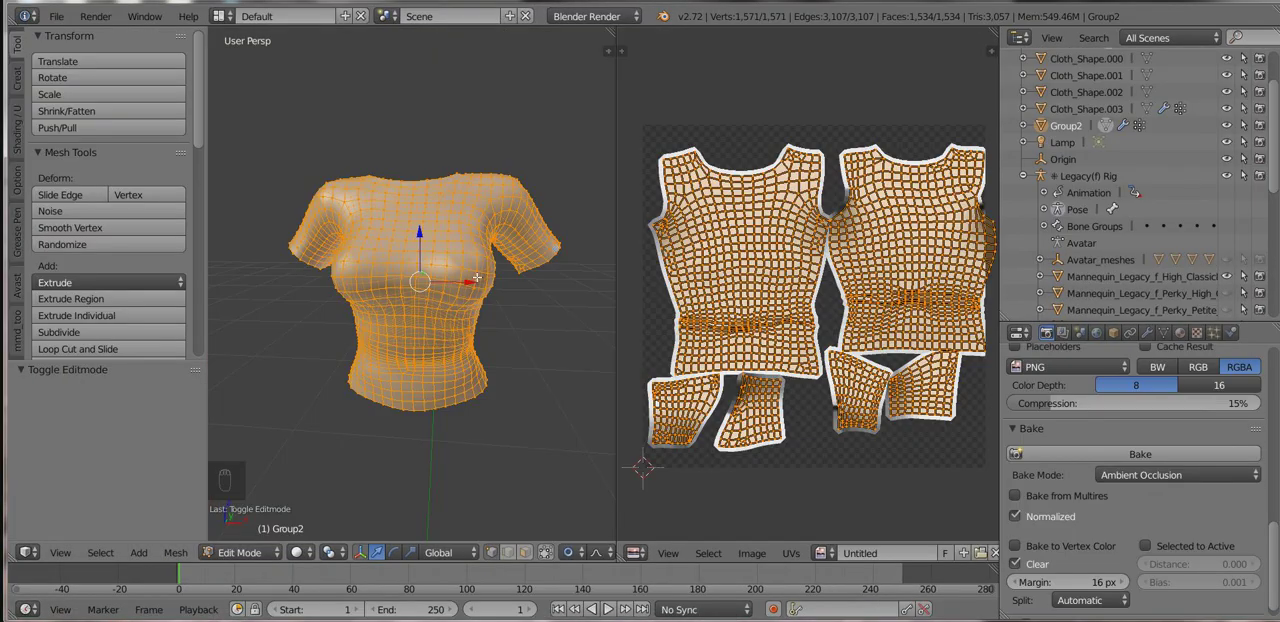
pyautogui.click(240, 552)
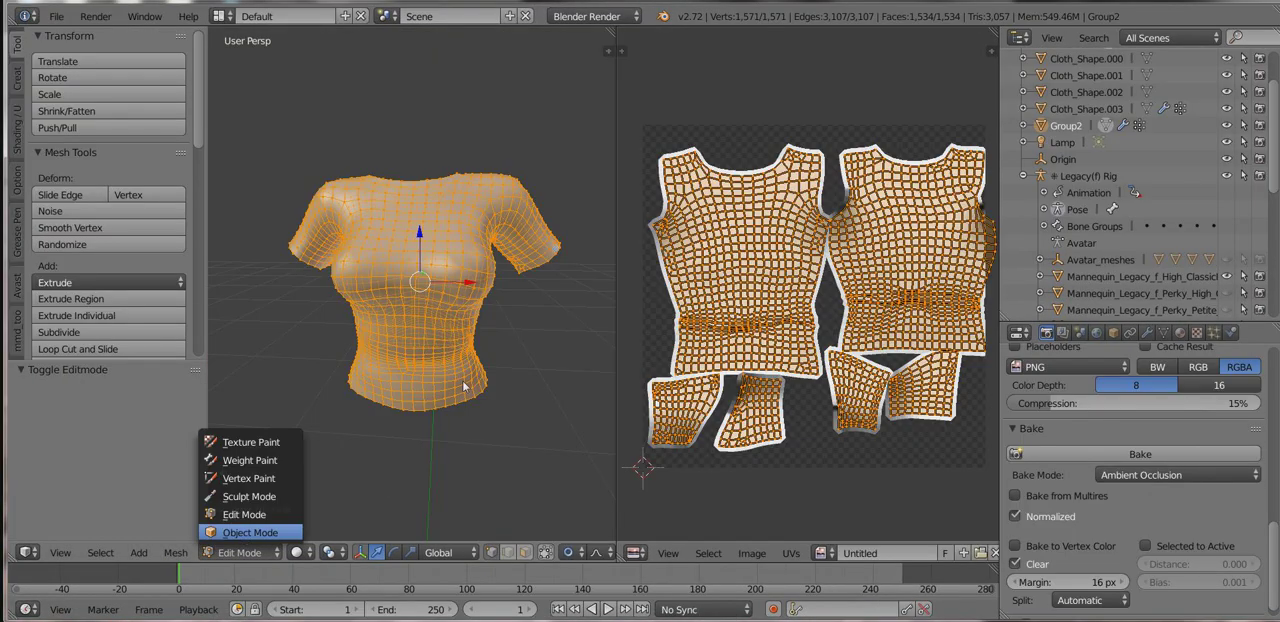
pyautogui.click(250, 532)
pyautogui.moveTo(463, 386); pyautogui.dragTo(432, 384, button='middle')
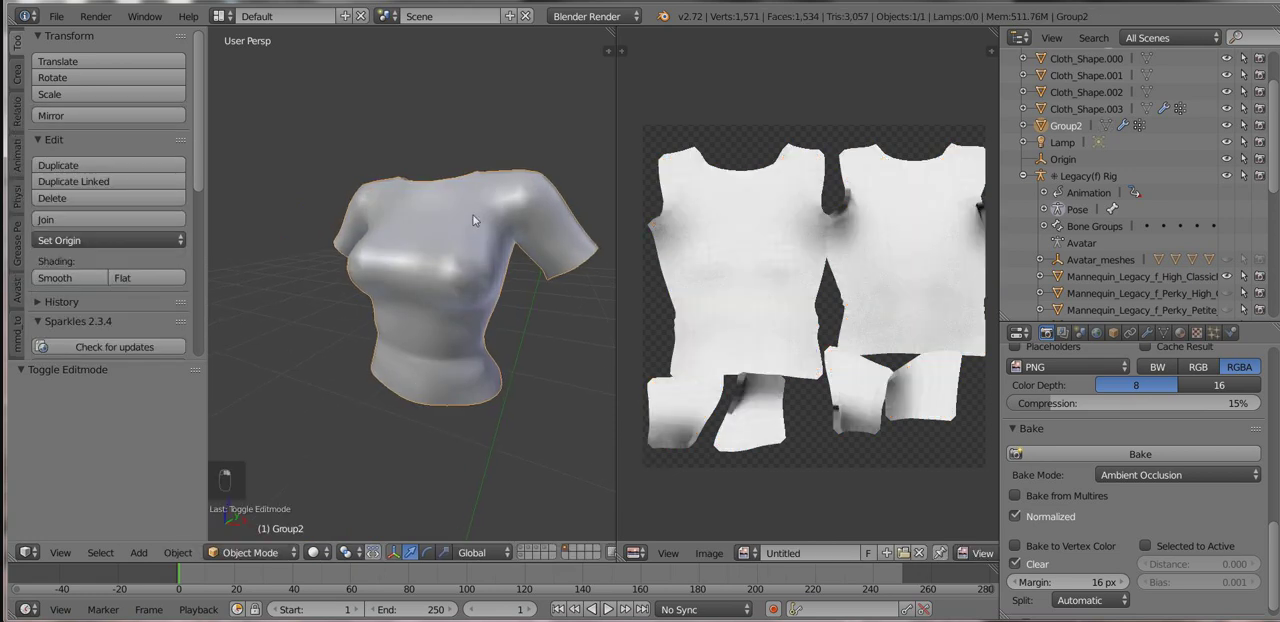
pyautogui.moveTo(474, 220); pyautogui.dragTo(385, 242, button='middle')
# Export the selected shirt in Wavefront OBJ format to the Legacy Tutorial folder as "shirt for painting.obj".
pyautogui.click(57, 17)
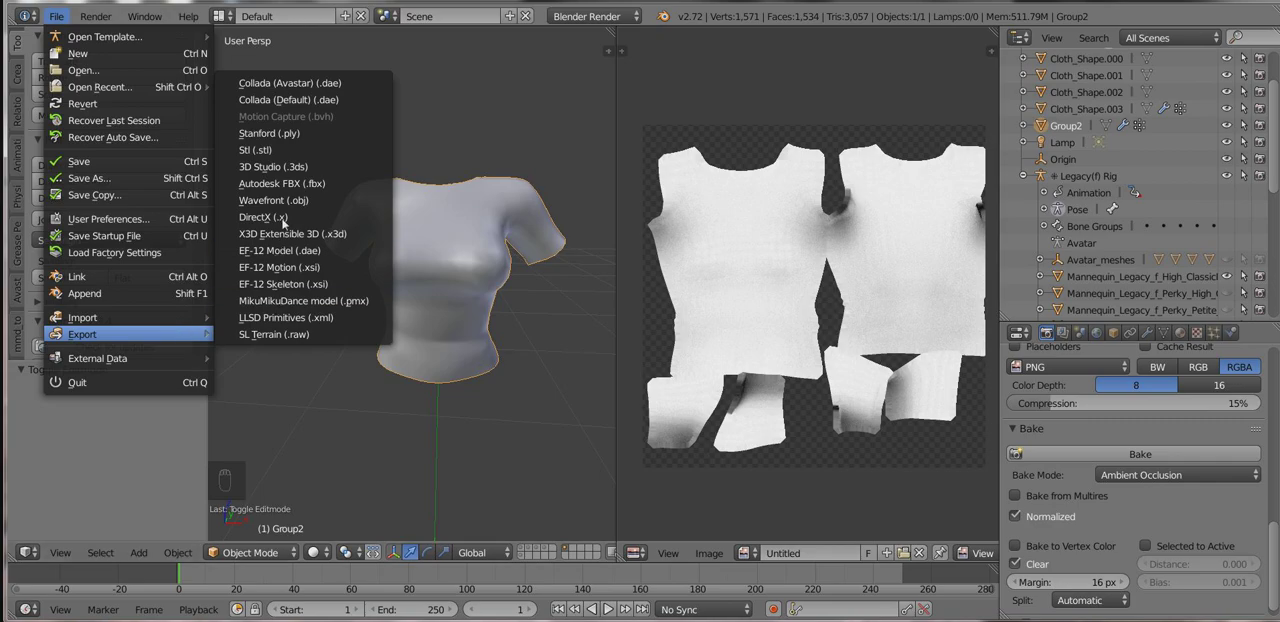
pyautogui.click(272, 200)
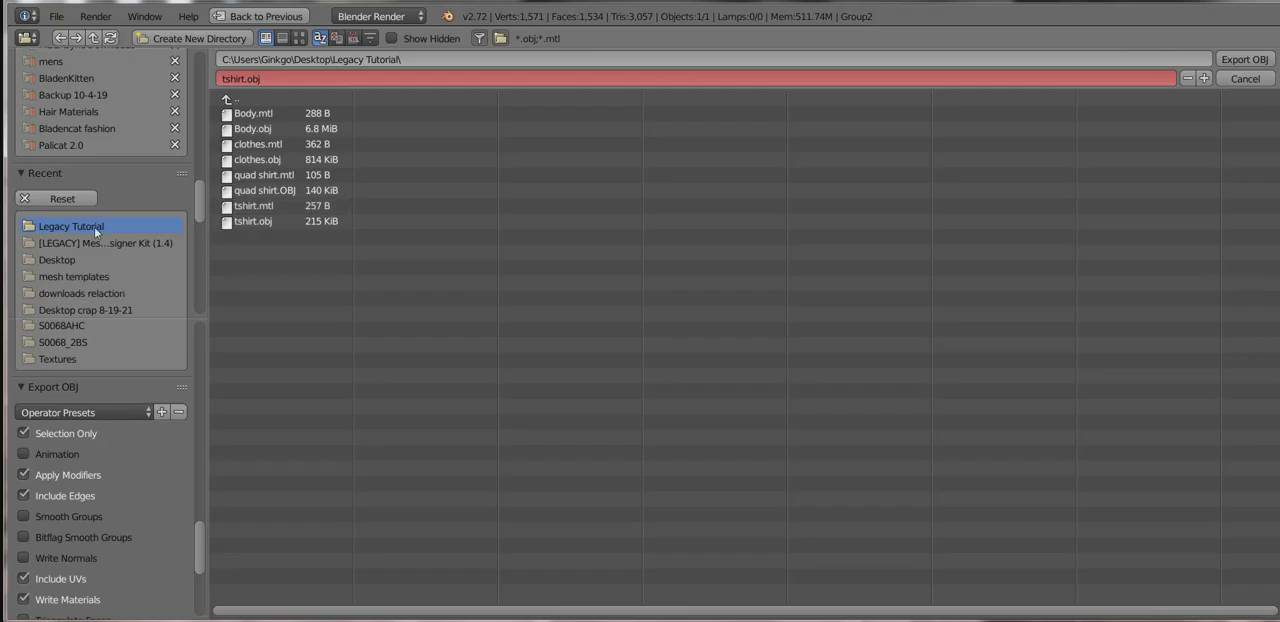
pyautogui.click(275, 79)
pyautogui.press('BackSpace')
pyautogui.write('shirt for painting')
pyautogui.press('Return')
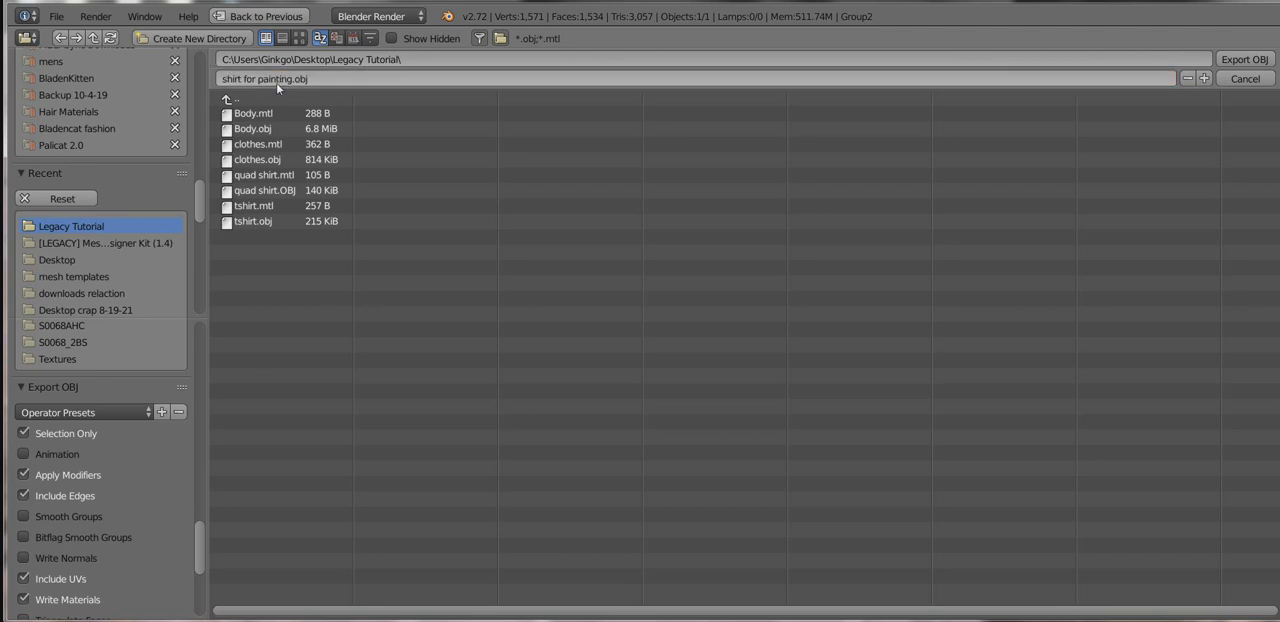
pyautogui.press('Return')
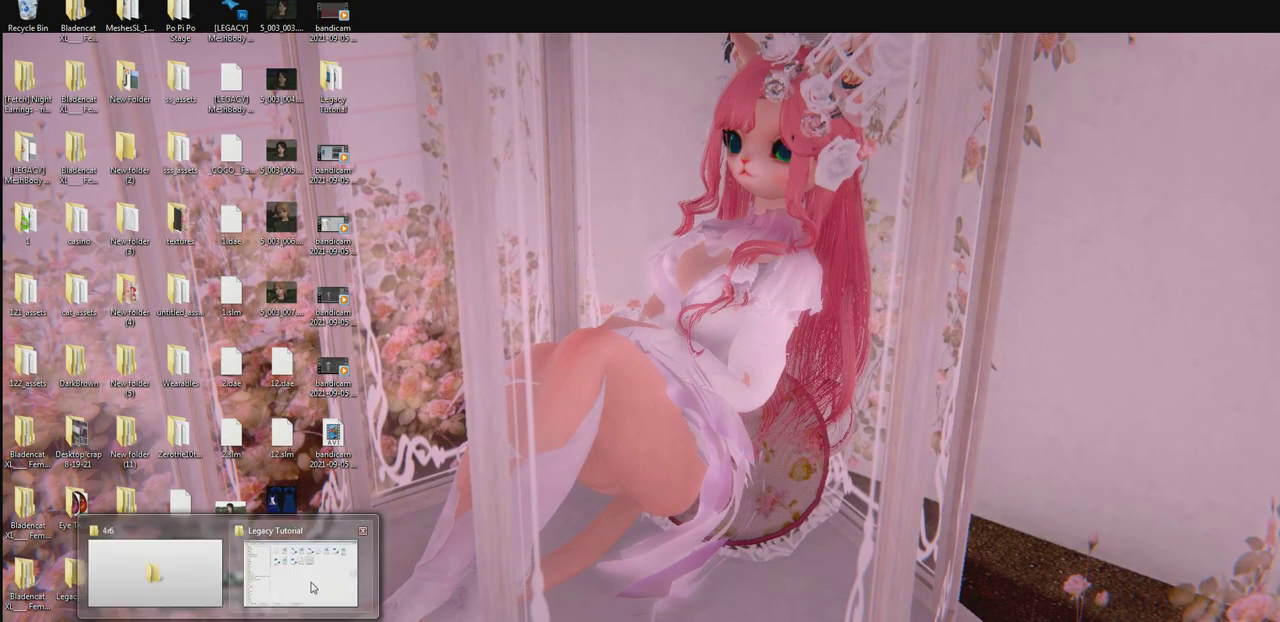
# Switch to the Legacy Tutorial folder in Windows Explorer and select the exported file "shirt for painting.obj".
pyautogui.click(295, 570)
pyautogui.click(630, 285)
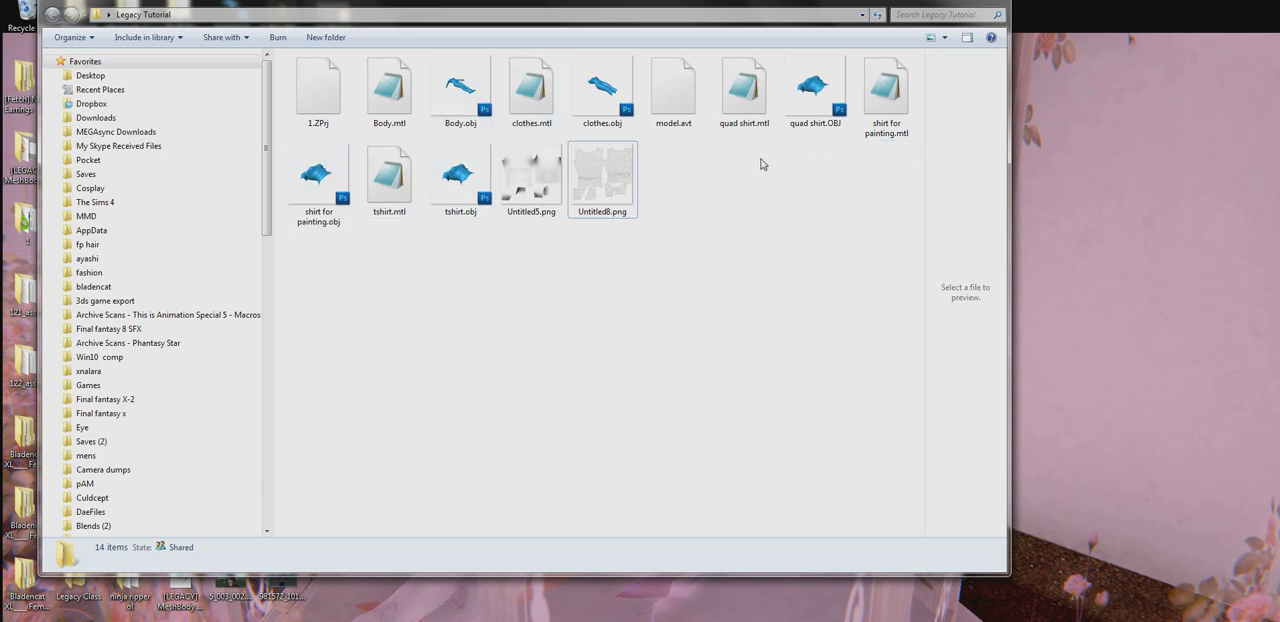
pyautogui.click(465, 185)
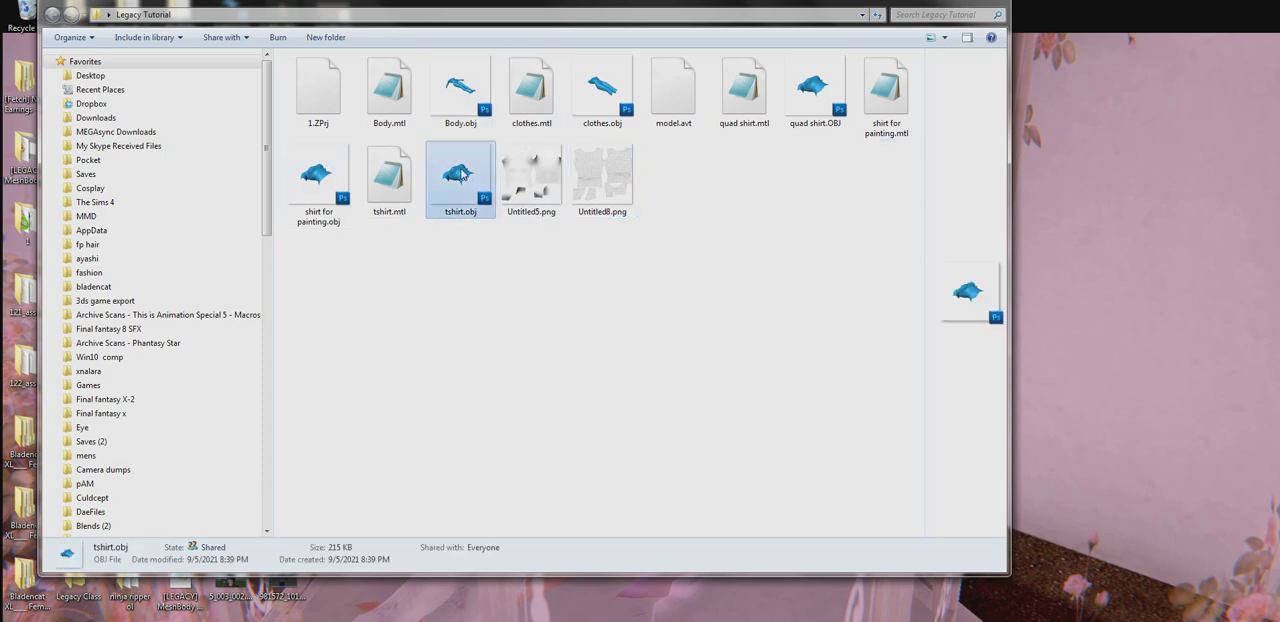
pyautogui.click(317, 188)
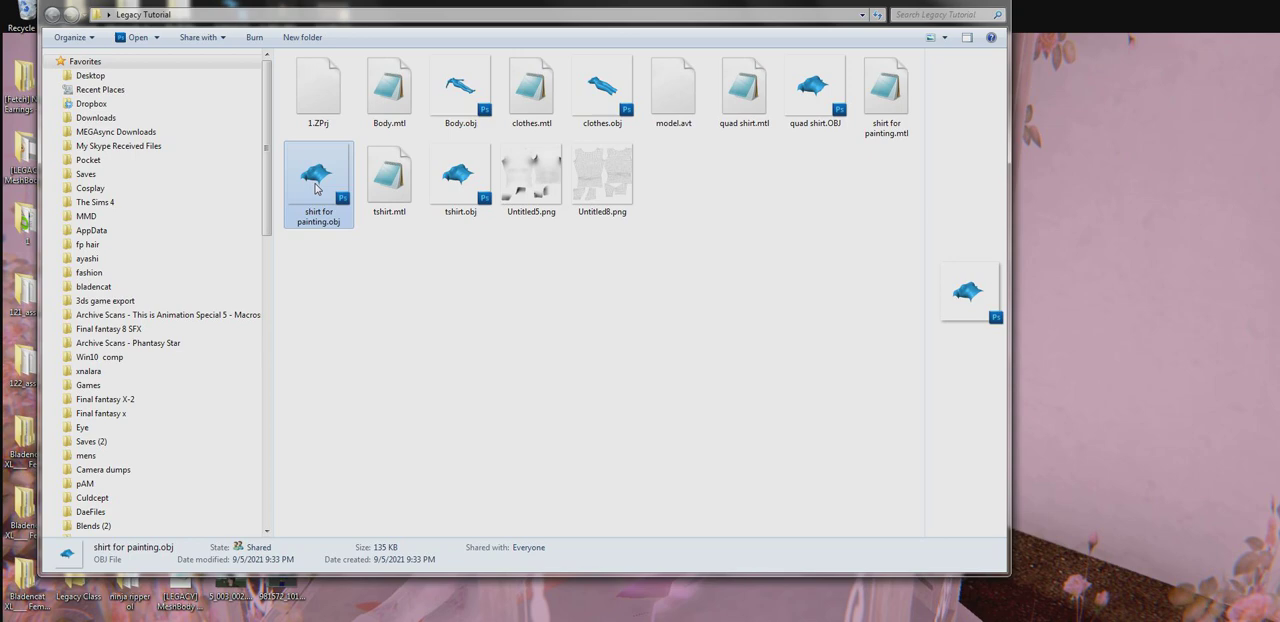
# Check in the file properties of "shirt for painting.obj" which programs can open it, leaving the association as it is.
pyautogui.doubleClick(315, 185)
pyautogui.rightClick(315, 185)
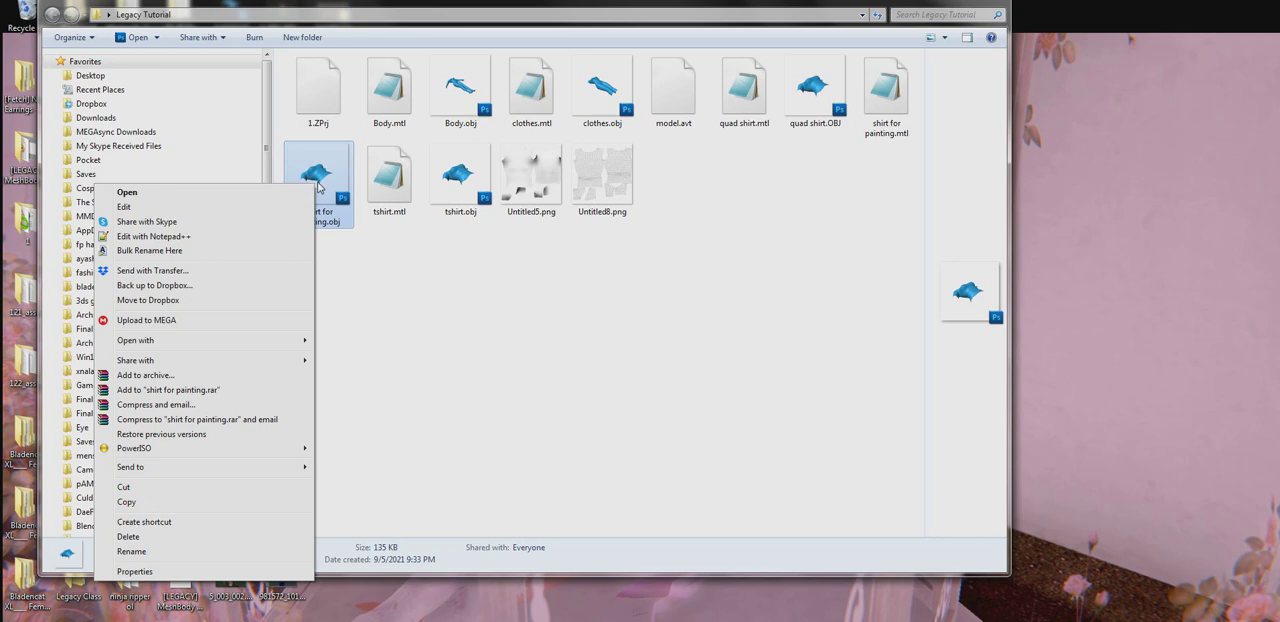
pyautogui.rightClick(328, 179)
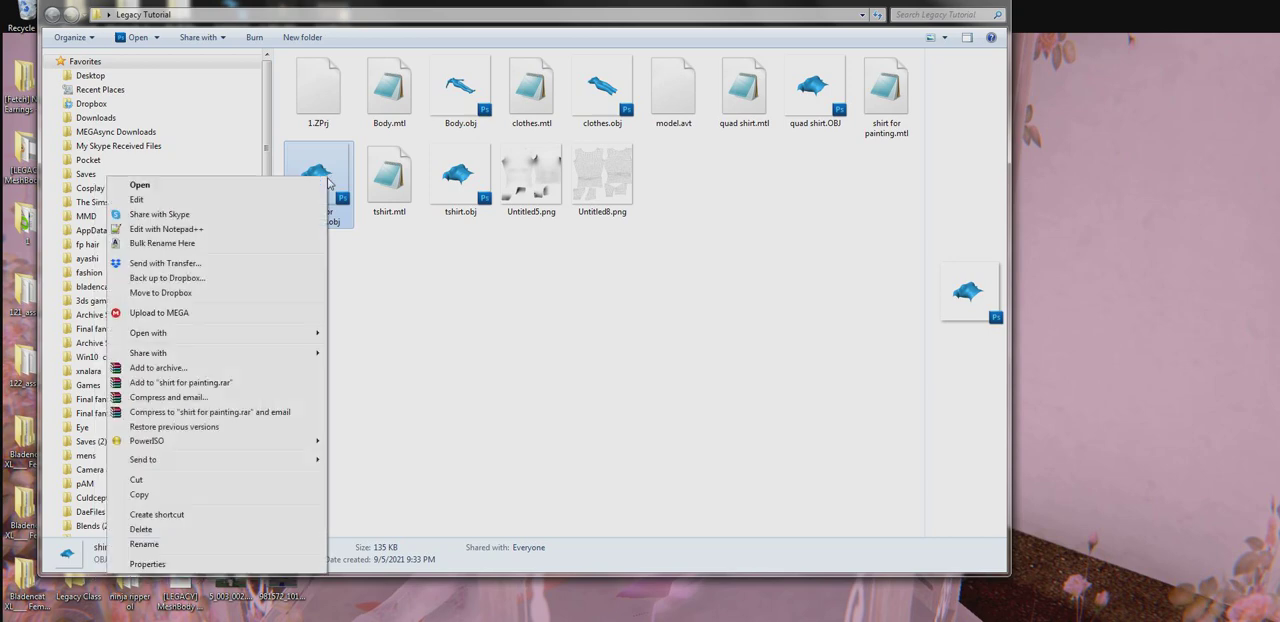
pyautogui.click(226, 566)
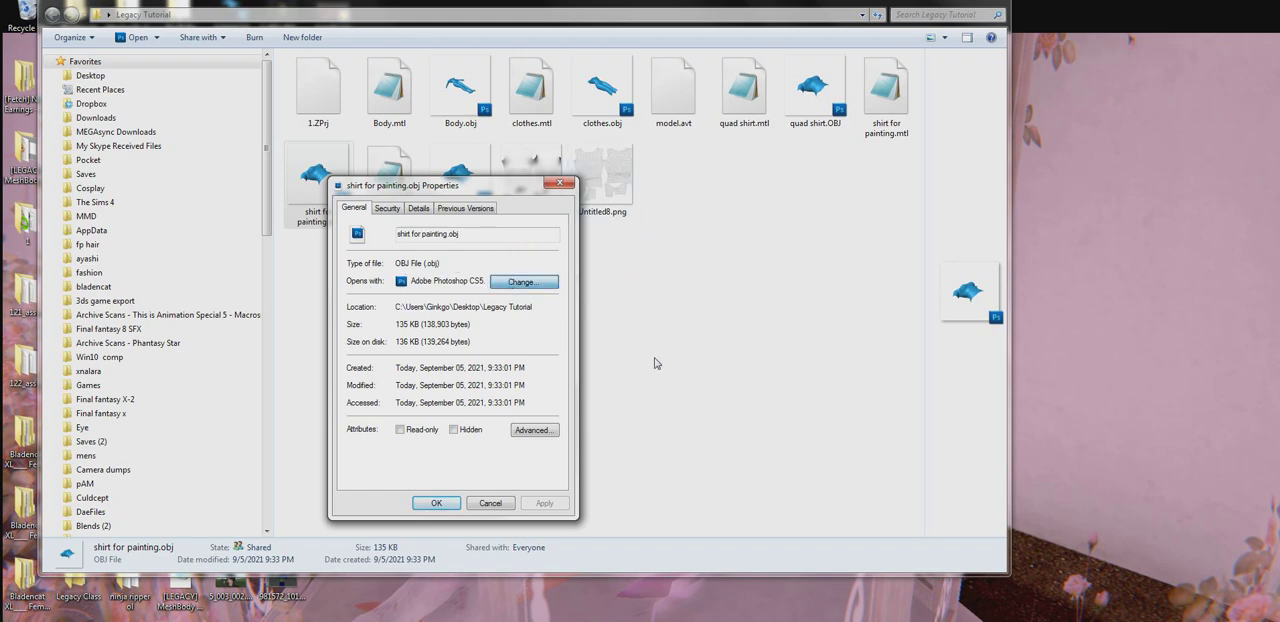
pyautogui.click(528, 283)
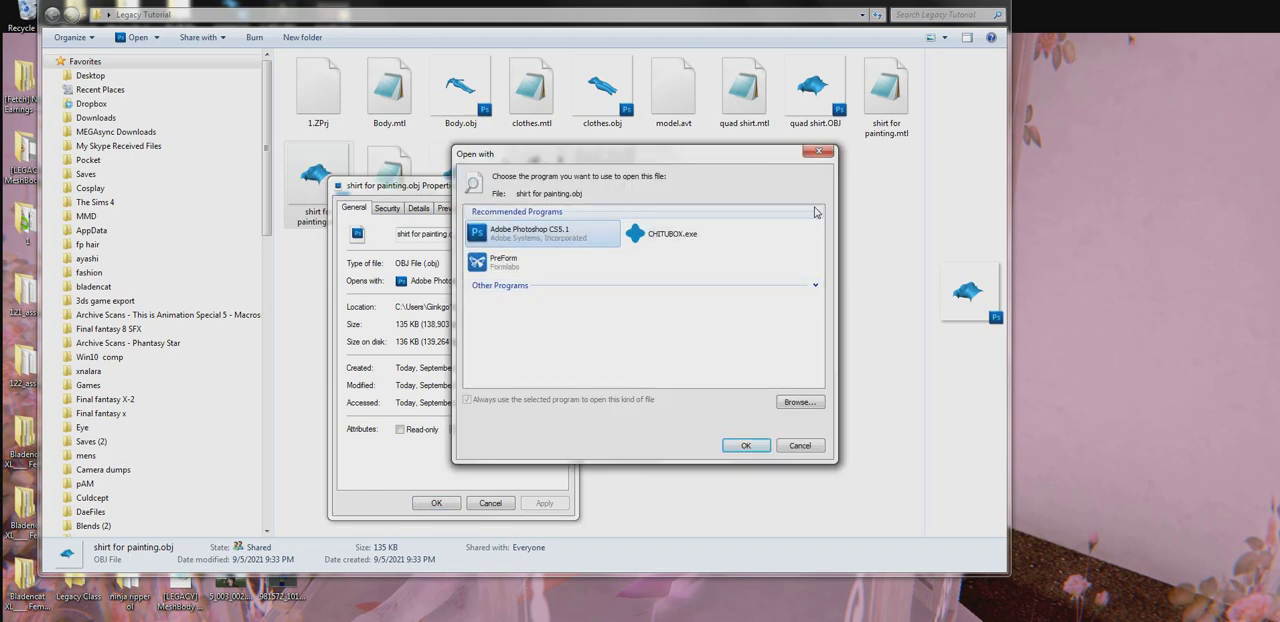
pyautogui.click(819, 151)
pyautogui.click(560, 183)
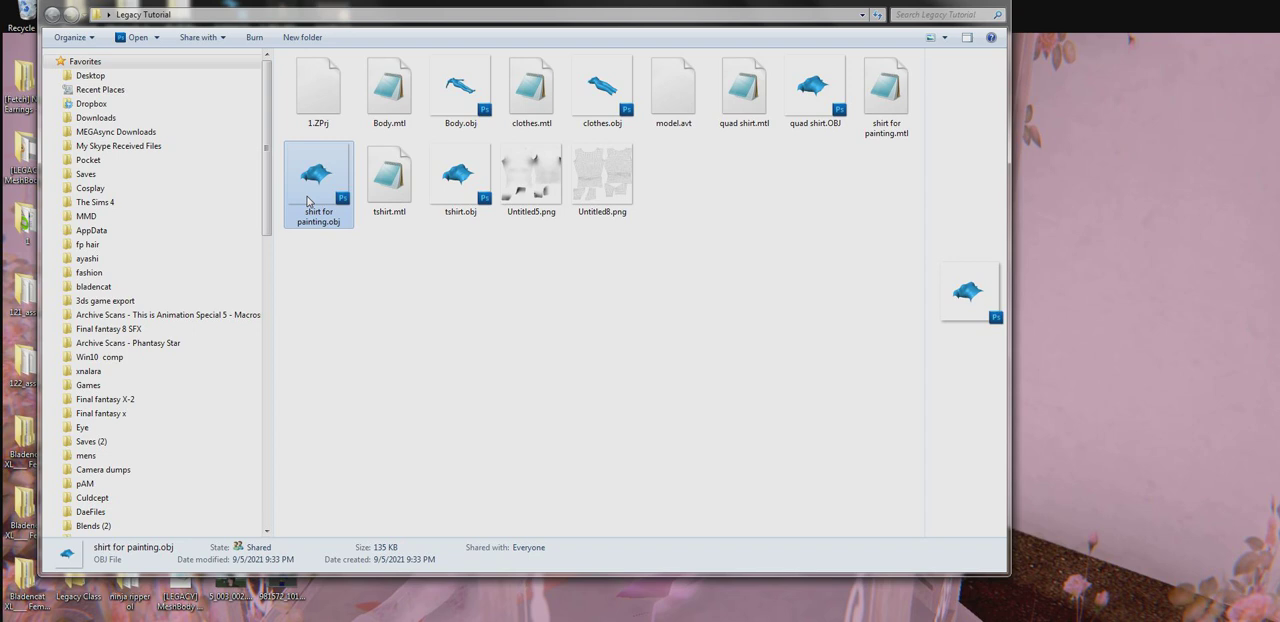
# Open "shirt for painting.obj" in Photoshop and move the windows so the whole Photoshop workspace is in view.
pyautogui.click(477, 356)
pyautogui.doubleClick(322, 186)
pyautogui.moveTo(749, 12); pyautogui.dragTo(741, 122)
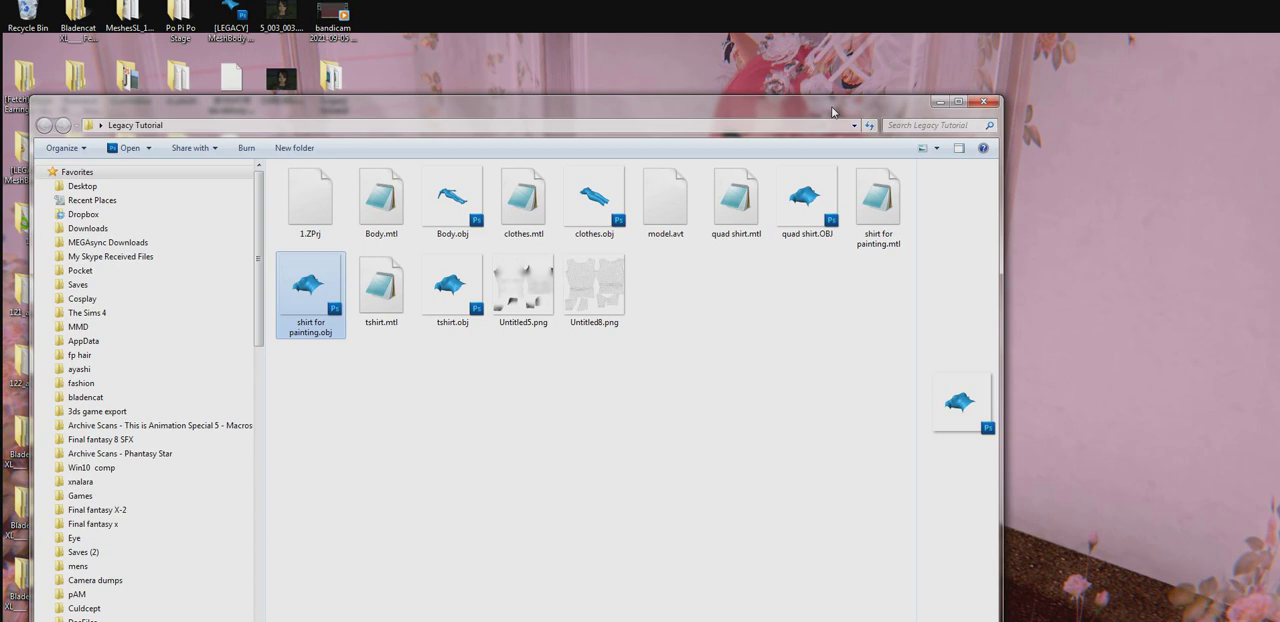
pyautogui.moveTo(435, 112); pyautogui.dragTo(829, 75)
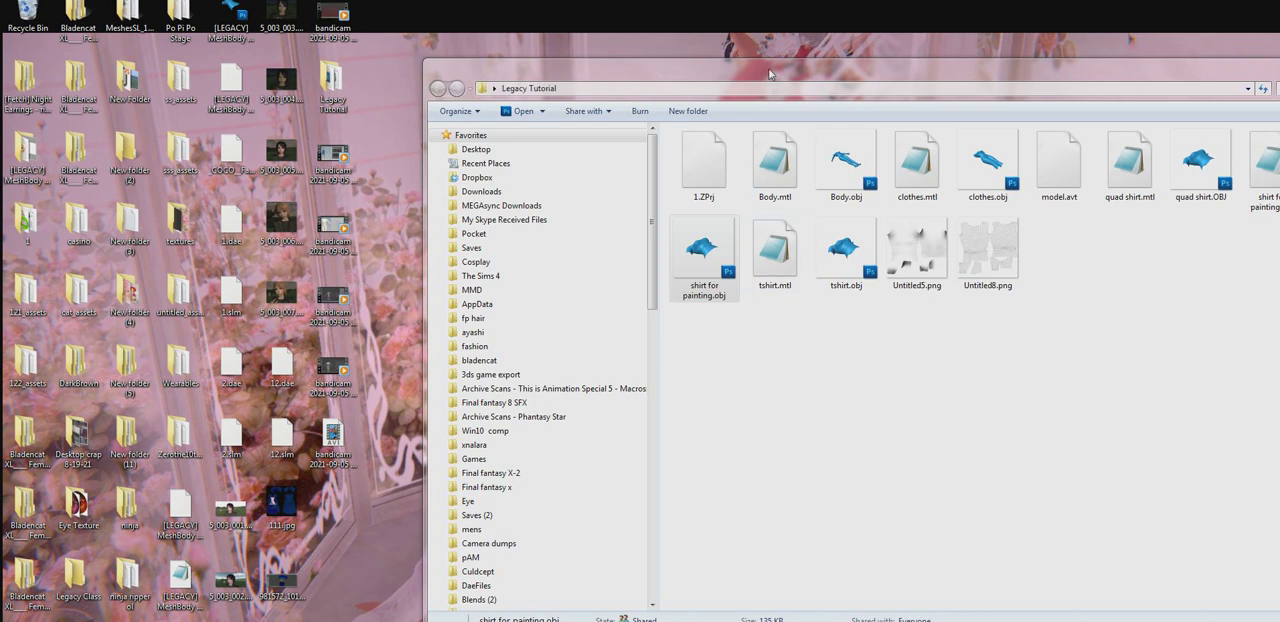
pyautogui.moveTo(768, 75); pyautogui.dragTo(589, 52)
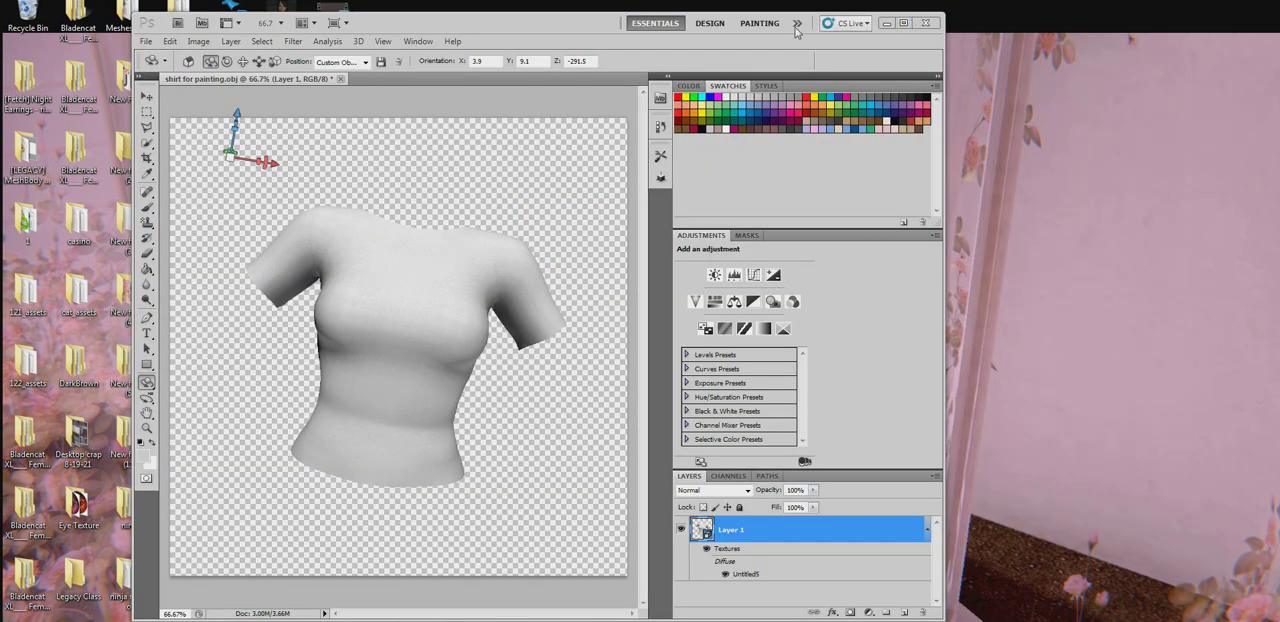
pyautogui.moveTo(797, 32); pyautogui.dragTo(834, 27)
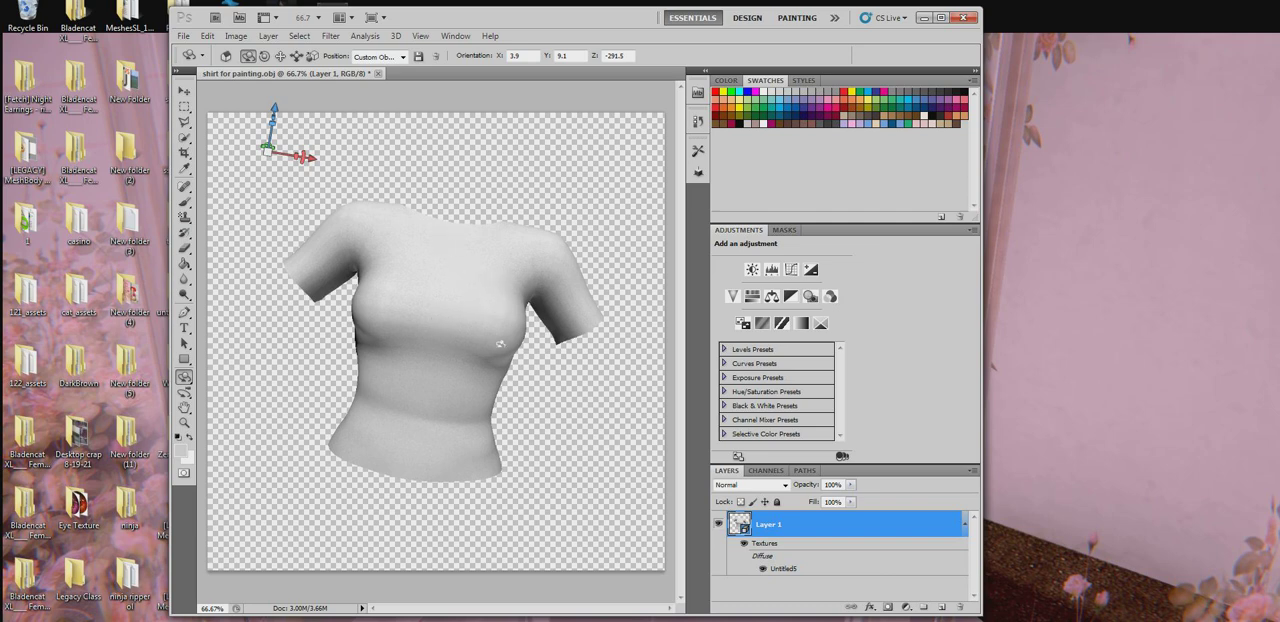
# Rotate the shirt to its side and back toward the front with the 3D Object Rotate Tool.
pyautogui.moveTo(500, 344); pyautogui.dragTo(420, 340)
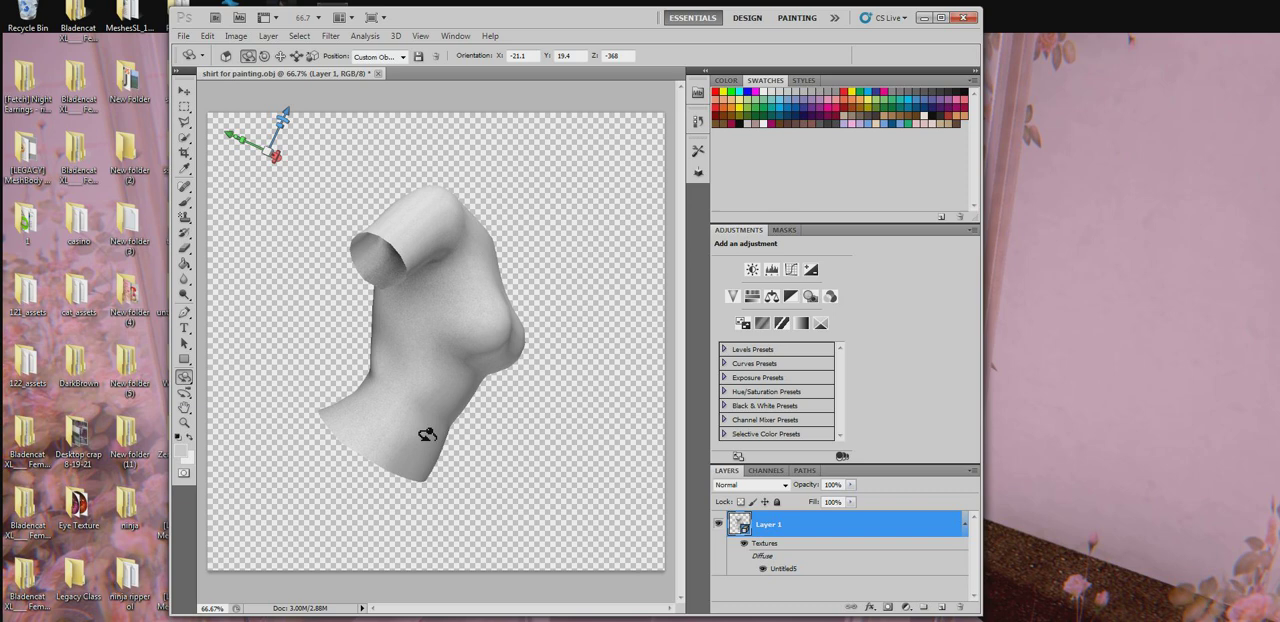
pyautogui.click(186, 380)
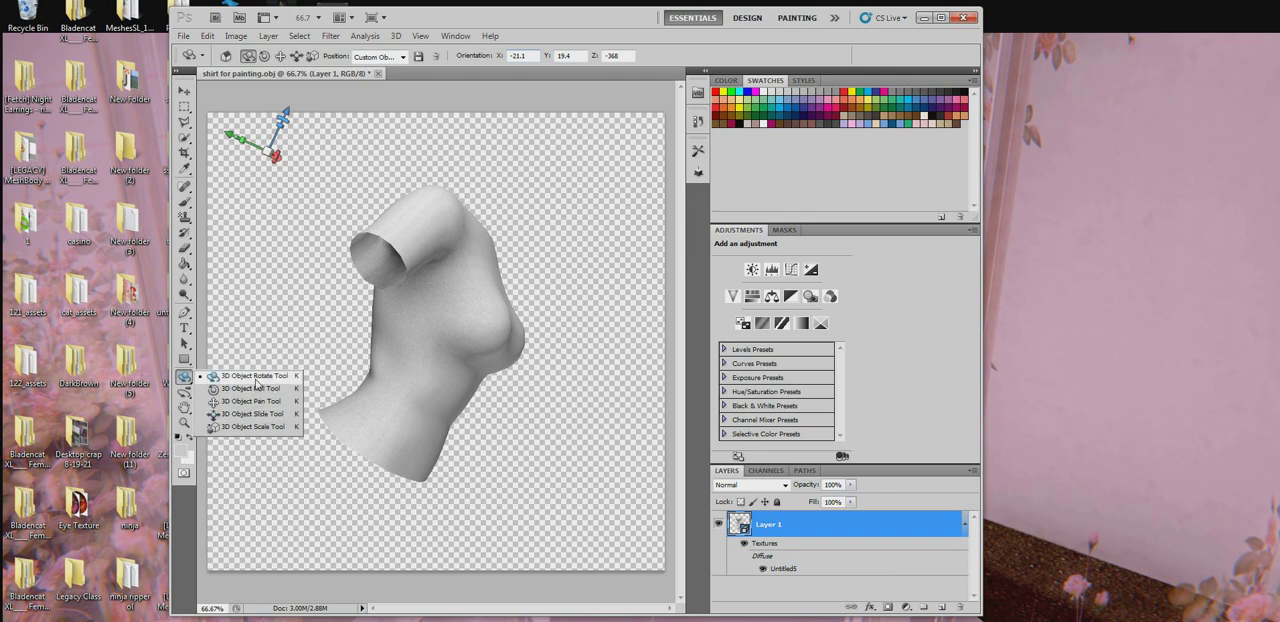
pyautogui.click(254, 376)
pyautogui.moveTo(492, 301); pyautogui.dragTo(420, 216)
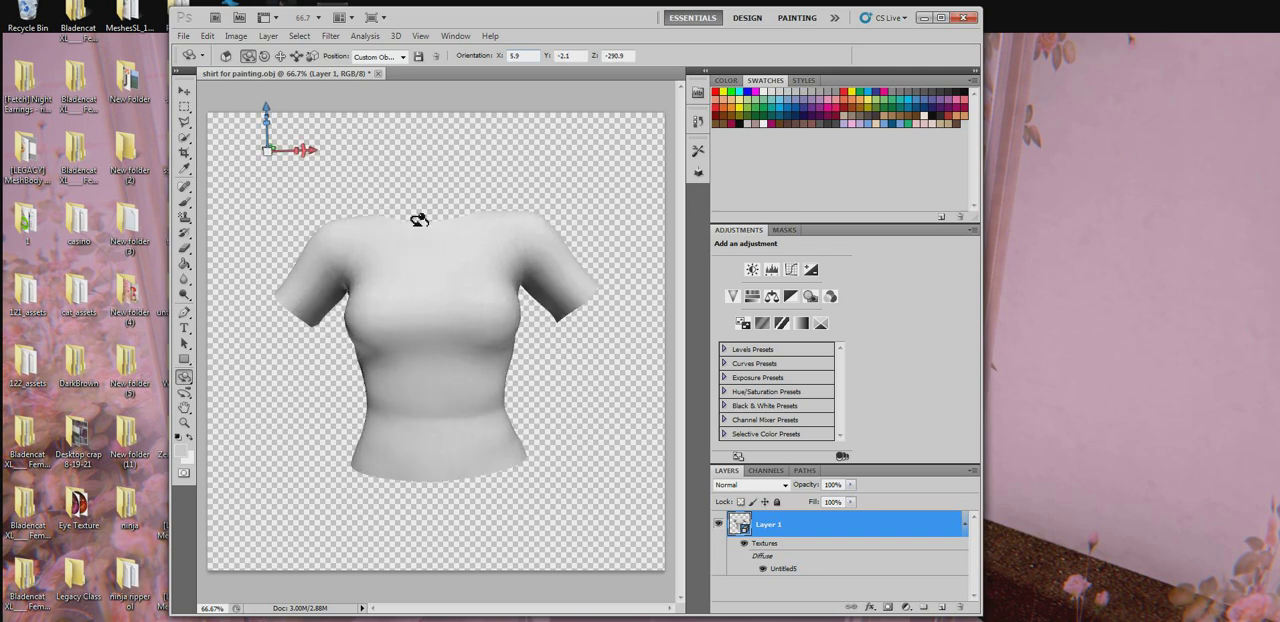
# View the shirt in the Left, Right, Top and Bottom preset object positions, ending with Front.
pyautogui.click(403, 57)
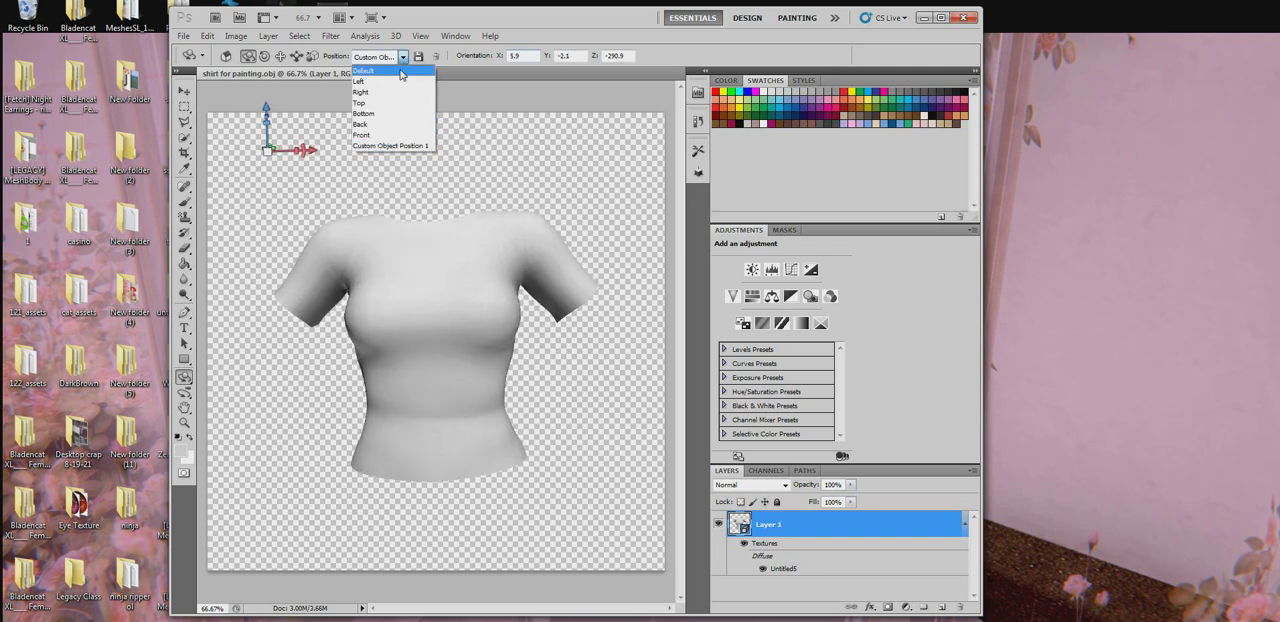
pyautogui.click(388, 81)
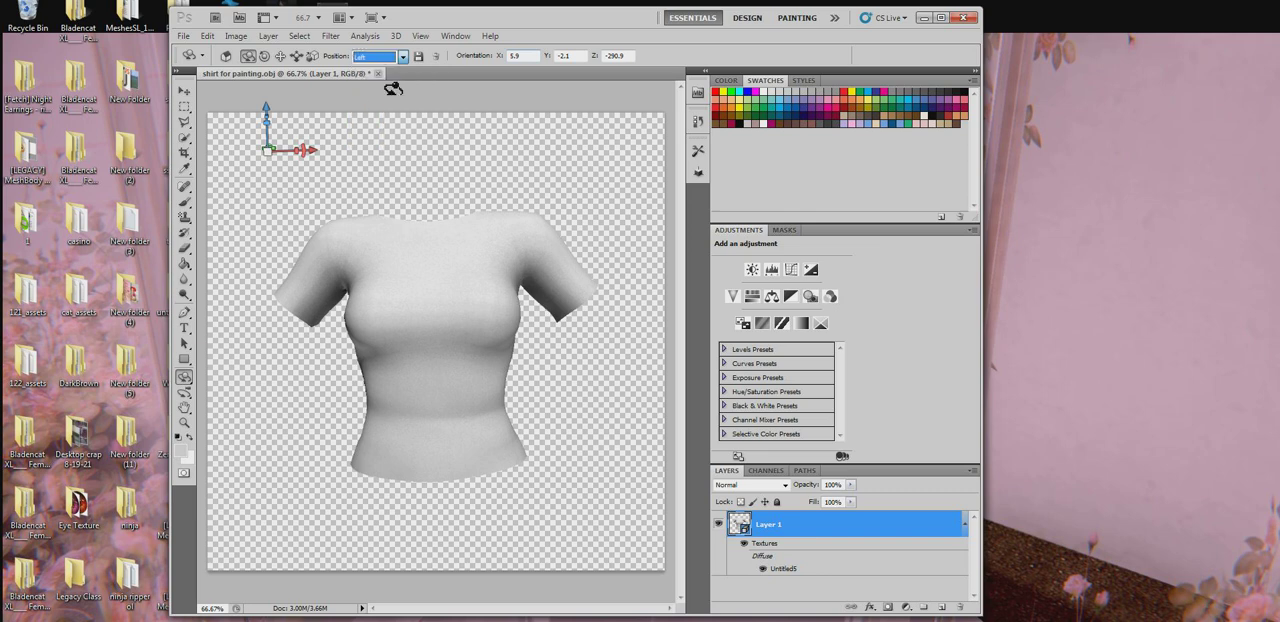
pyautogui.click(395, 57)
pyautogui.click(380, 93)
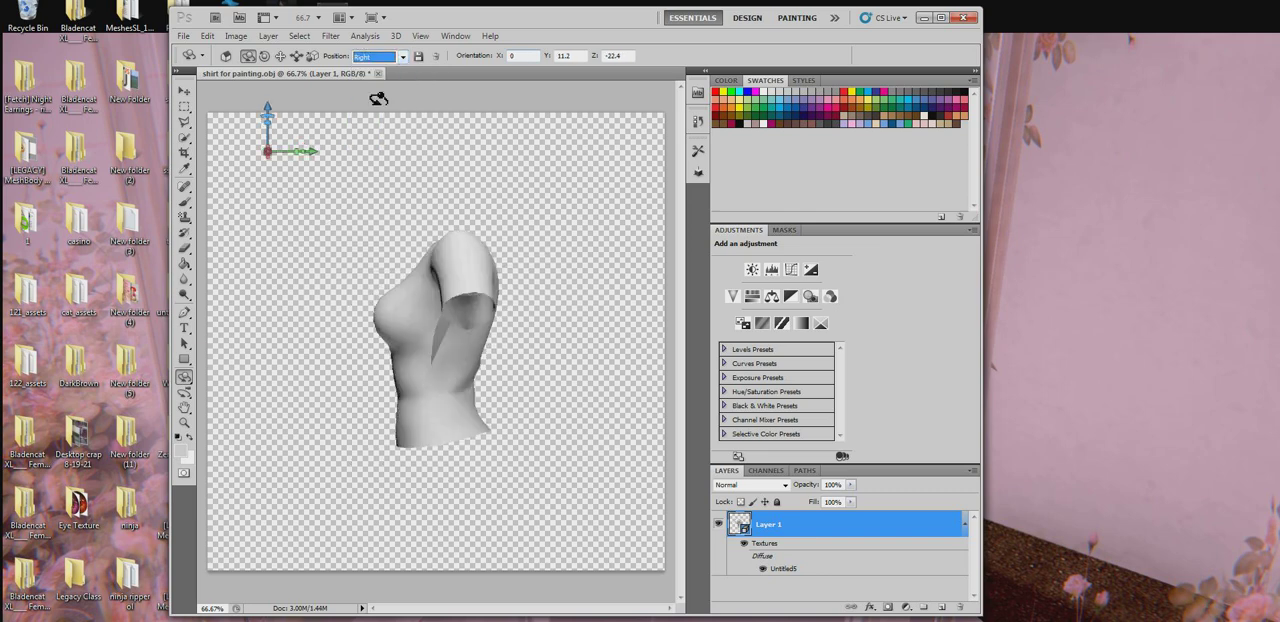
pyautogui.click(382, 57)
pyautogui.click(374, 105)
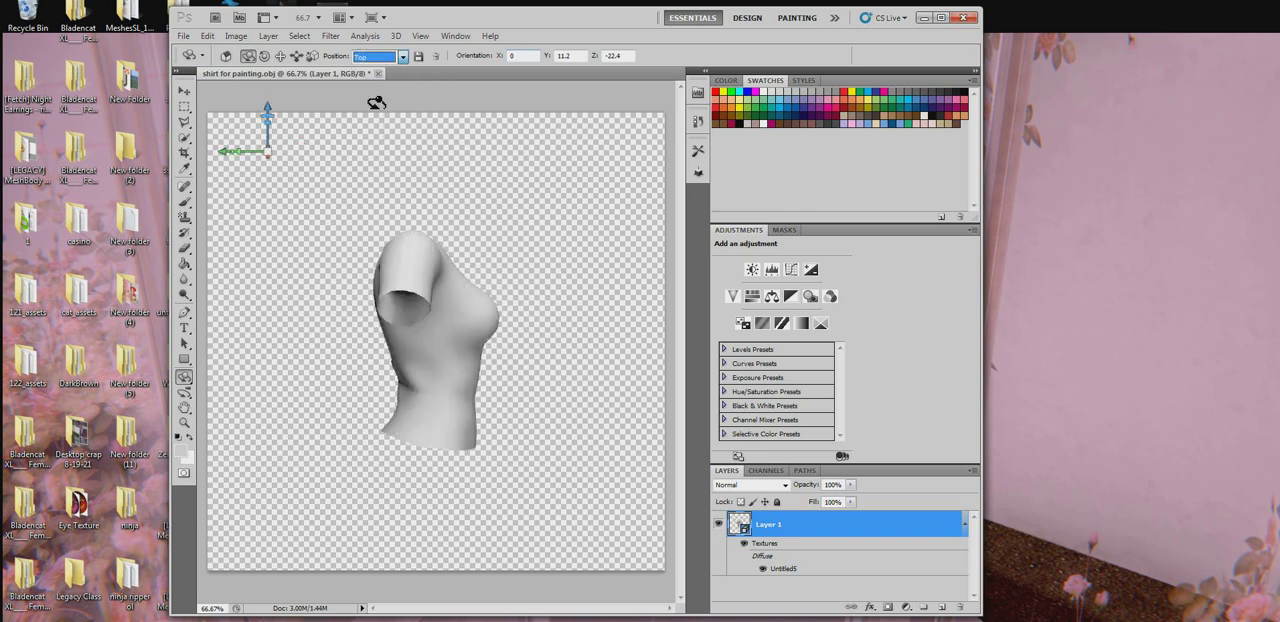
pyautogui.click(384, 57)
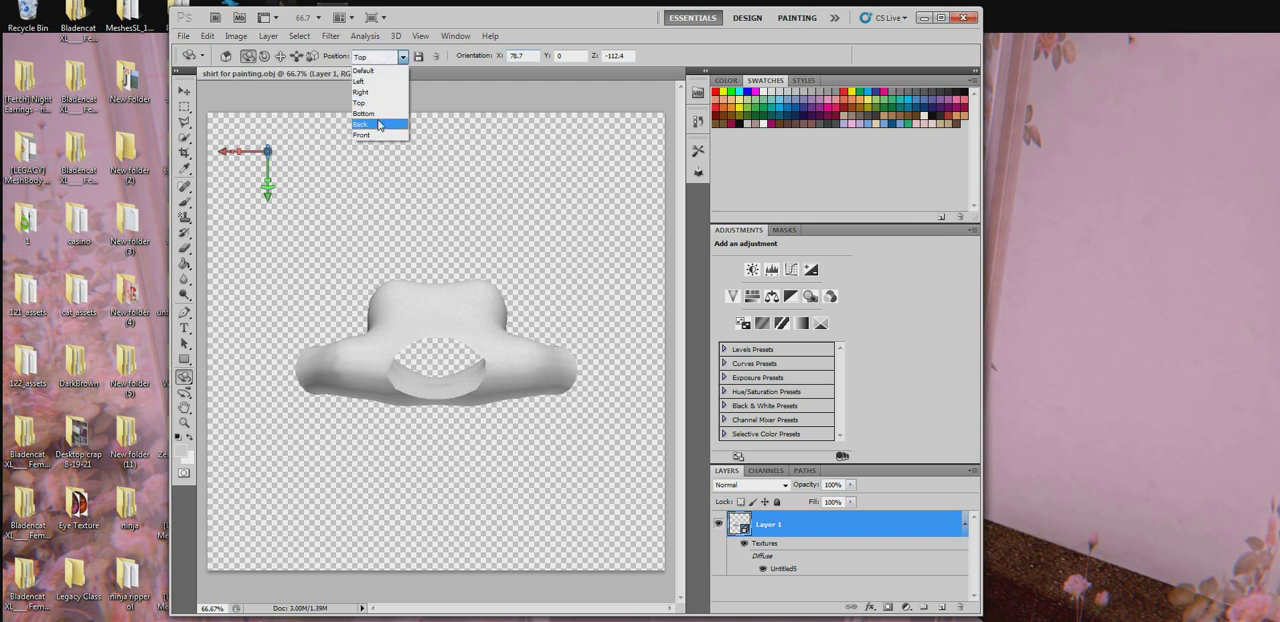
pyautogui.click(385, 115)
pyautogui.click(393, 57)
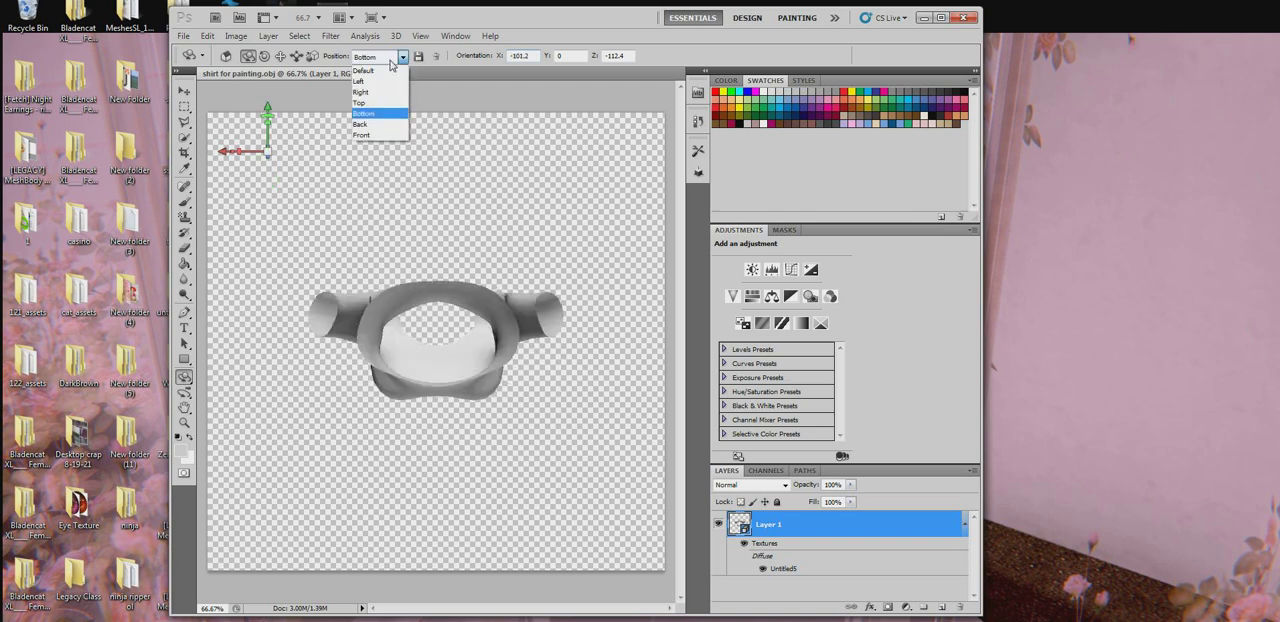
pyautogui.click(377, 135)
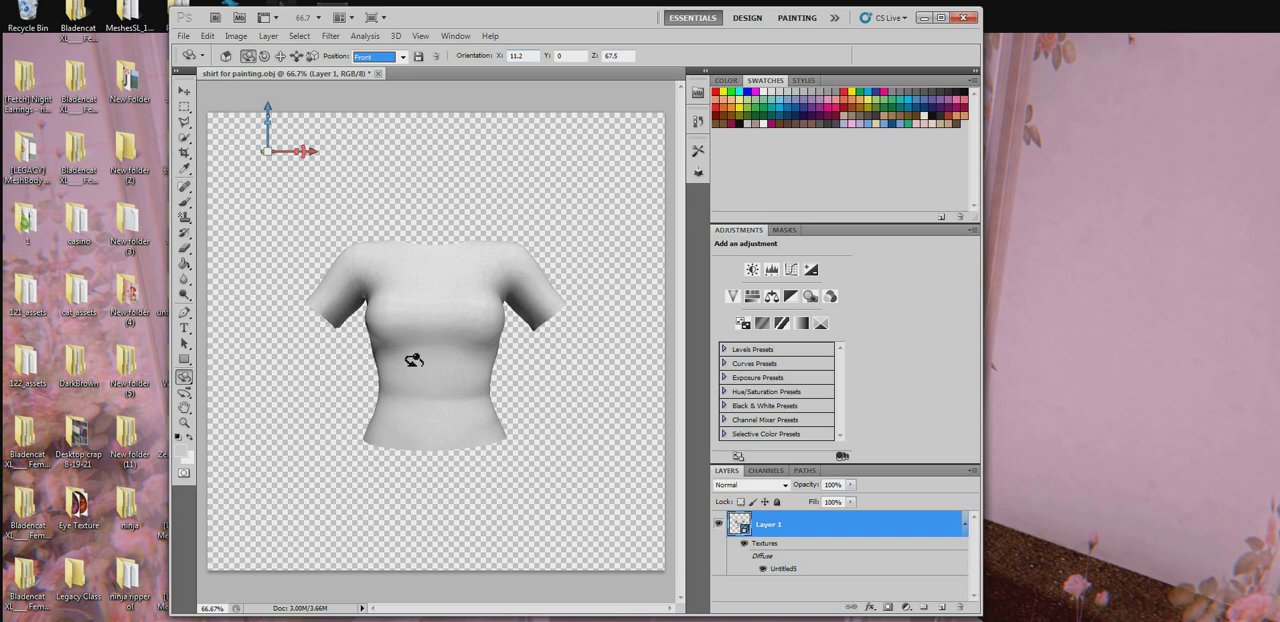
# Turn the shirt freely to inspect its shading from the side, finishing with the front facing forward.
pyautogui.moveTo(414, 364); pyautogui.dragTo(445, 366)
pyautogui.moveTo(207, 325); pyautogui.dragTo(300, 328)
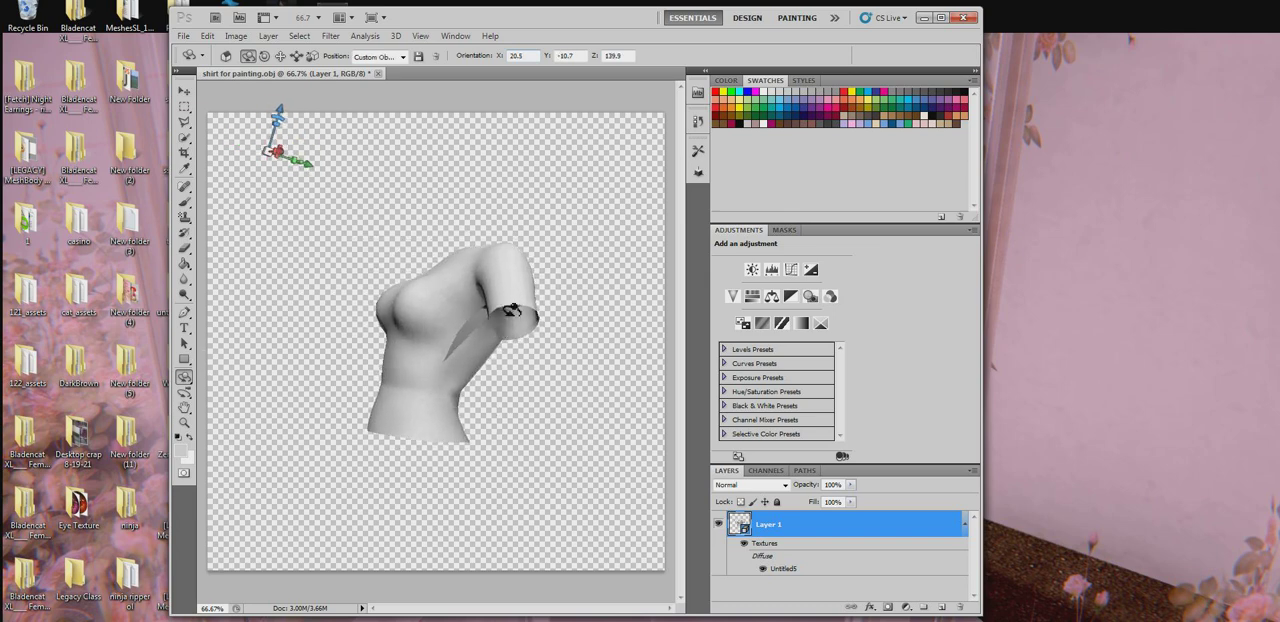
pyautogui.moveTo(512, 311); pyautogui.dragTo(565, 315)
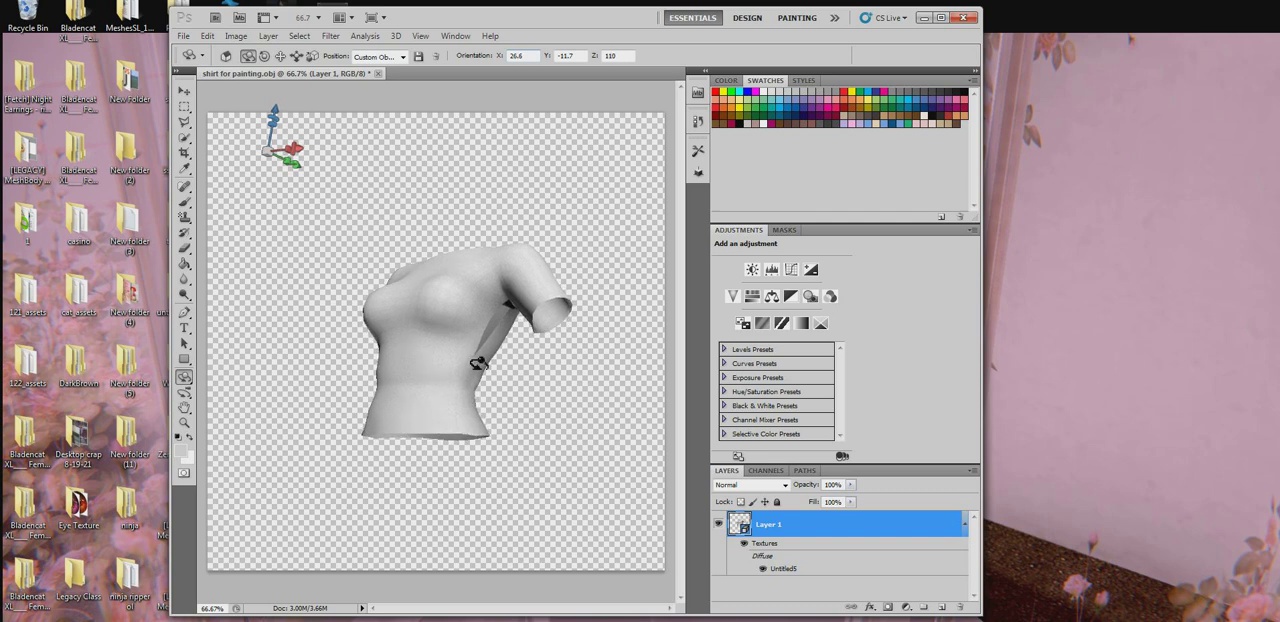
pyautogui.moveTo(455, 314)
pyautogui.mouseDown()
pyautogui.moveTo(444, 321)
pyautogui.moveTo(471, 319)
pyautogui.moveTo(385, 335)
pyautogui.moveTo(423, 334)
pyautogui.moveTo(406, 342)
pyautogui.mouseUp()
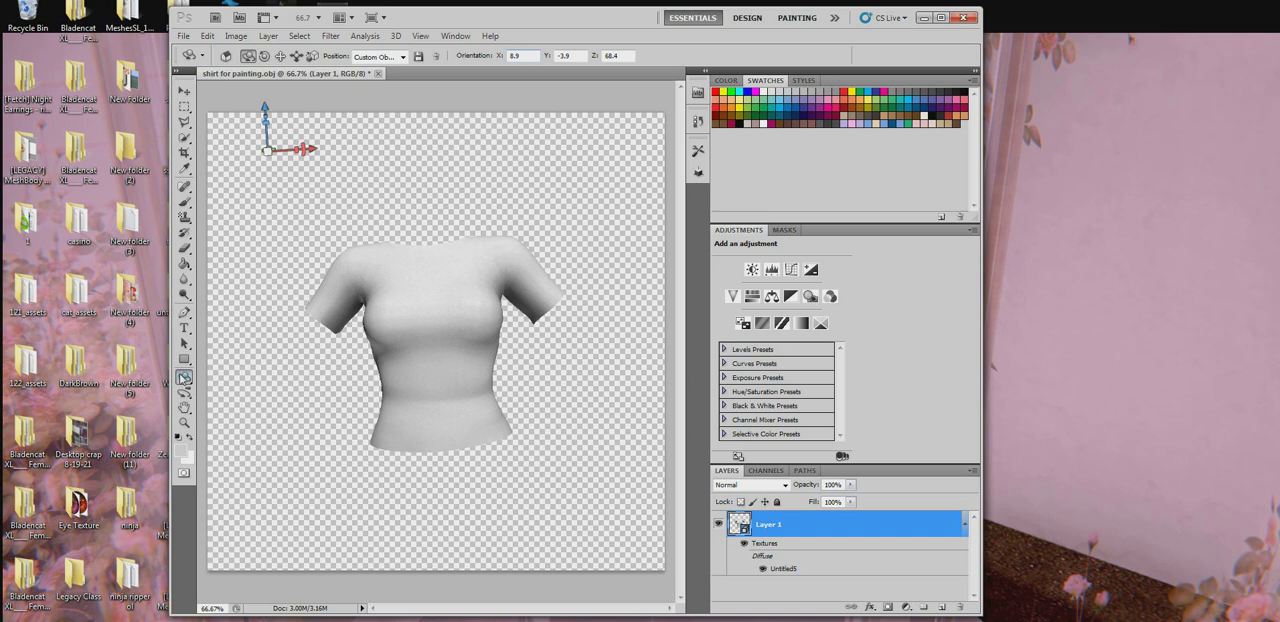
# Try the 3D Object Roll and 3D Object Pan tools to tilt and shift the shirt slightly.
pyautogui.moveTo(184, 378); pyautogui.dragTo(222, 392)
pyautogui.moveTo(443, 282); pyautogui.dragTo(404, 288)
pyautogui.moveTo(184, 380); pyautogui.dragTo(258, 410)
pyautogui.moveTo(473, 454); pyautogui.dragTo(457, 415)
# Enlarge the view of the shirt with the 3D Zoom Camera Tool and shift the shirt sideways on the canvas.
pyautogui.rightClick(188, 381)
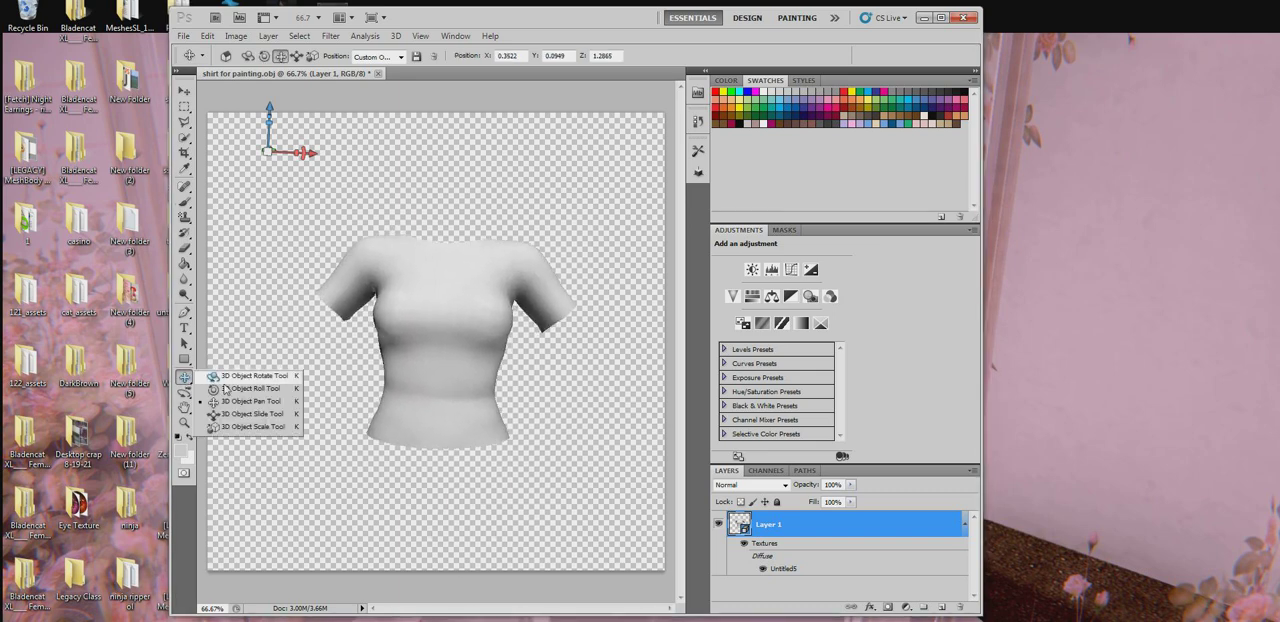
pyautogui.click(166, 419)
pyautogui.click(184, 392)
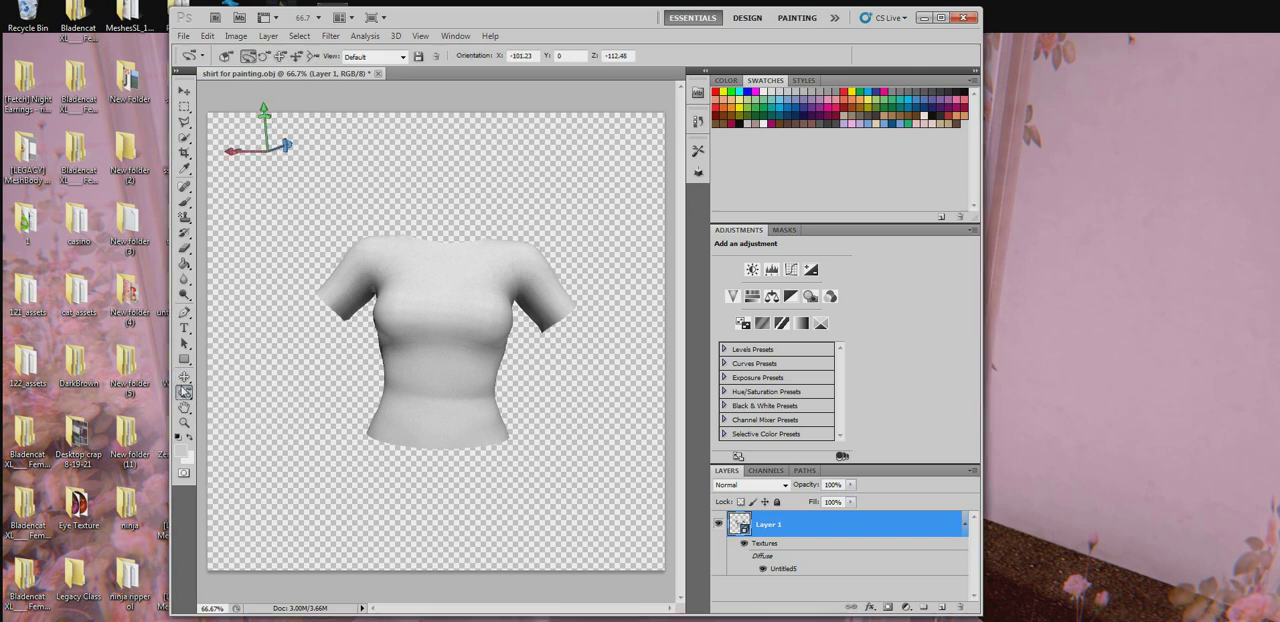
pyautogui.rightClick(184, 392)
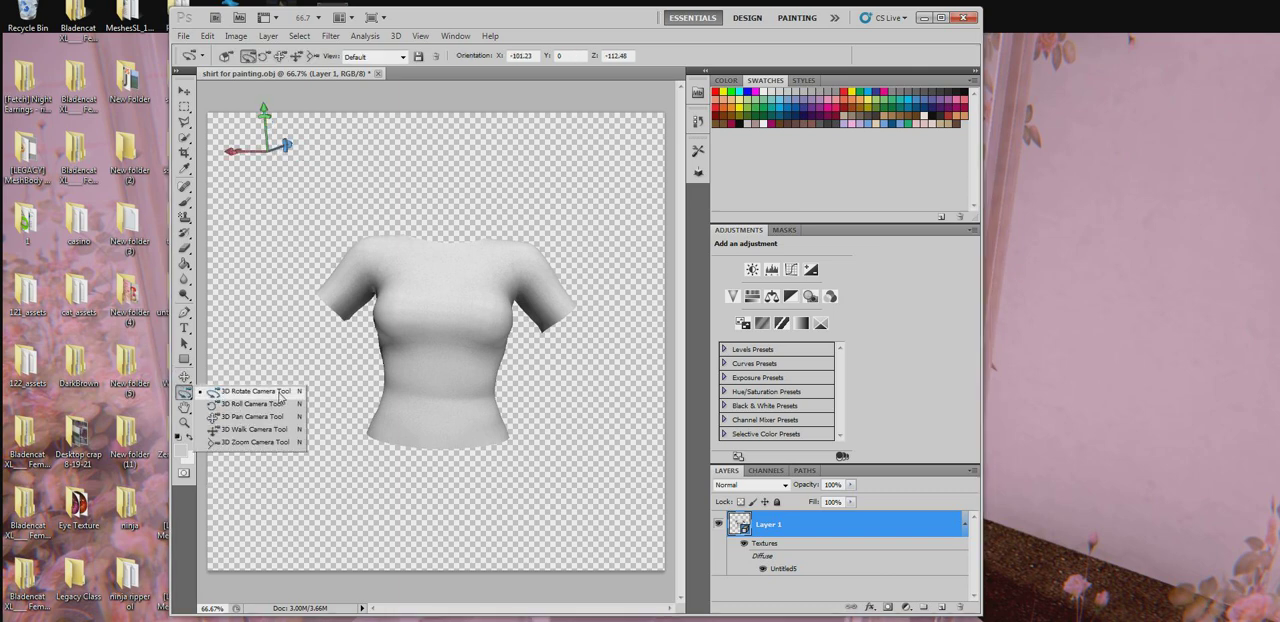
pyautogui.click(265, 442)
pyautogui.moveTo(505, 332)
pyautogui.mouseDown()
pyautogui.moveTo(505, 318)
pyautogui.moveTo(518, 580)
pyautogui.moveTo(510, 305)
pyautogui.moveTo(505, 330)
pyautogui.mouseUp()
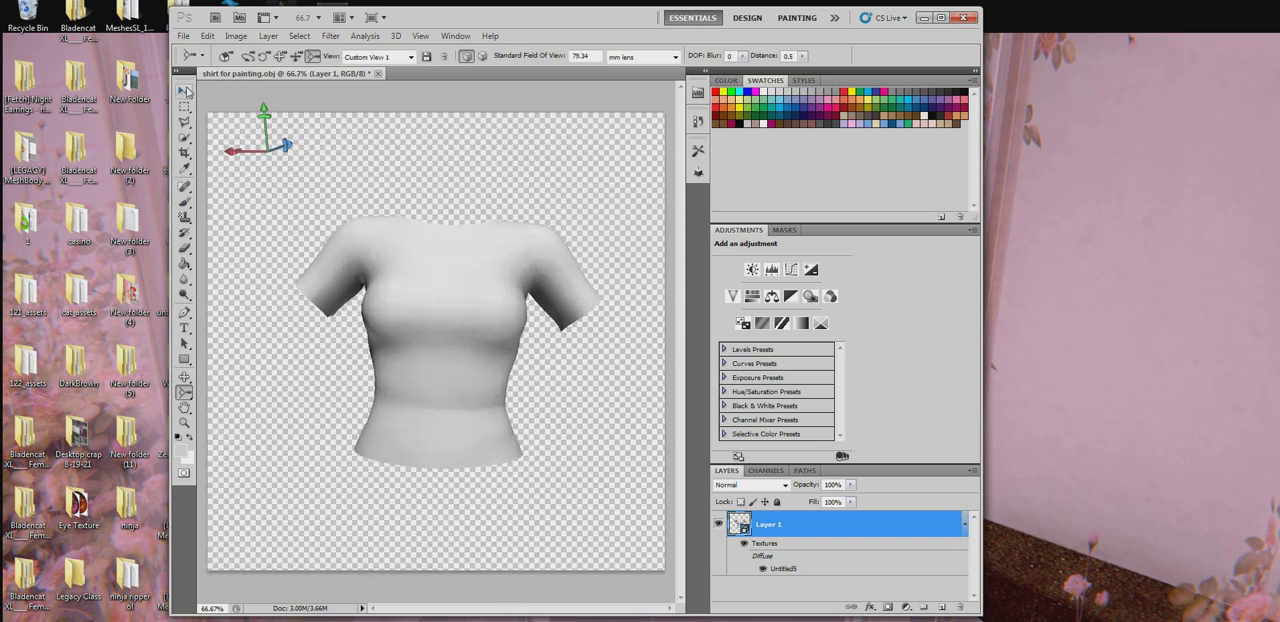
pyautogui.click(185, 91)
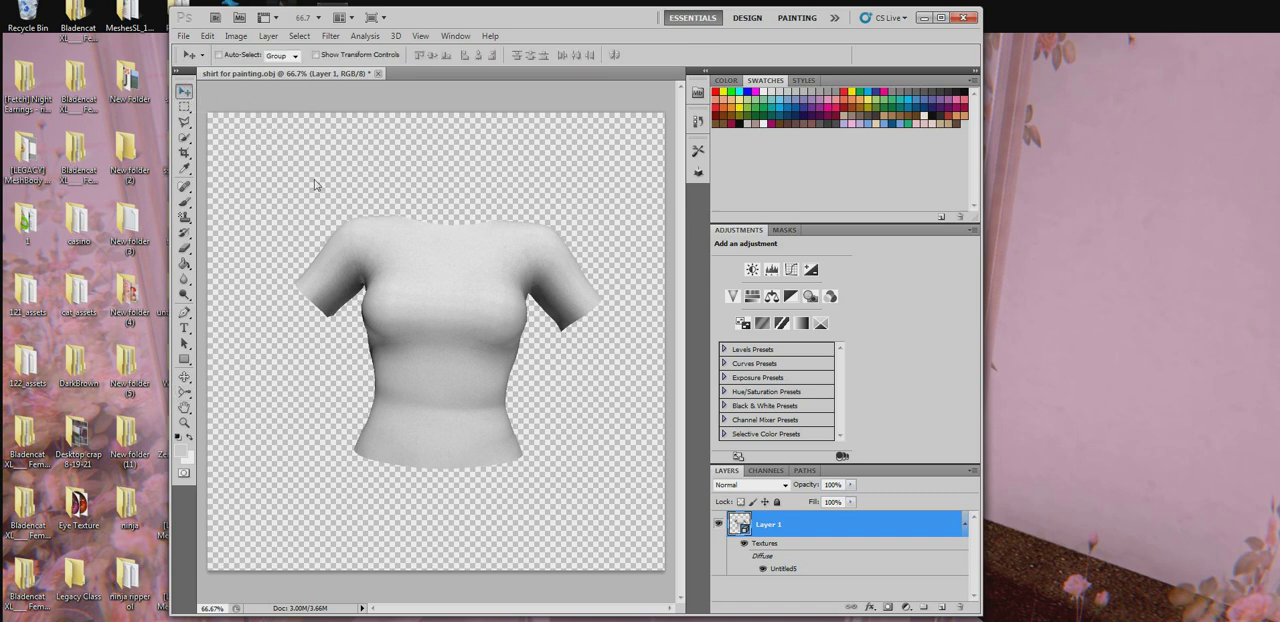
pyautogui.moveTo(240, 378); pyautogui.dragTo(535, 356)
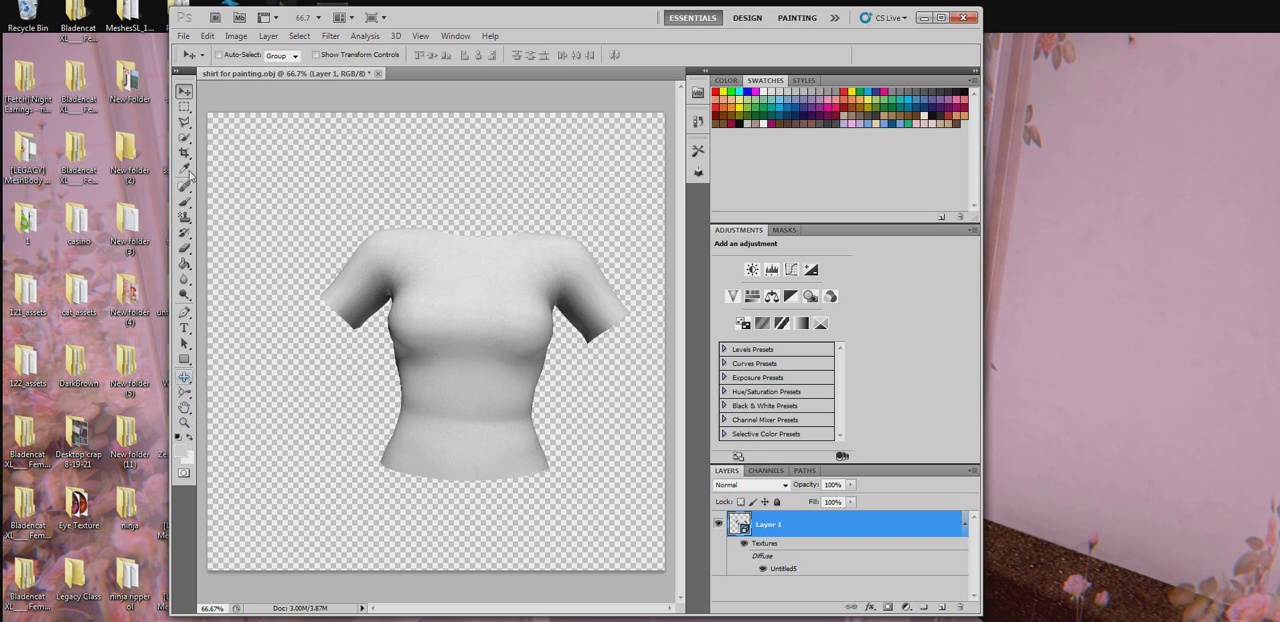
# Switch back to the 3D Object Rotate Tool, reset the shirt to the Front position and tilt it slightly.
pyautogui.moveTo(185, 378); pyautogui.dragTo(213, 376)
pyautogui.click(218, 378)
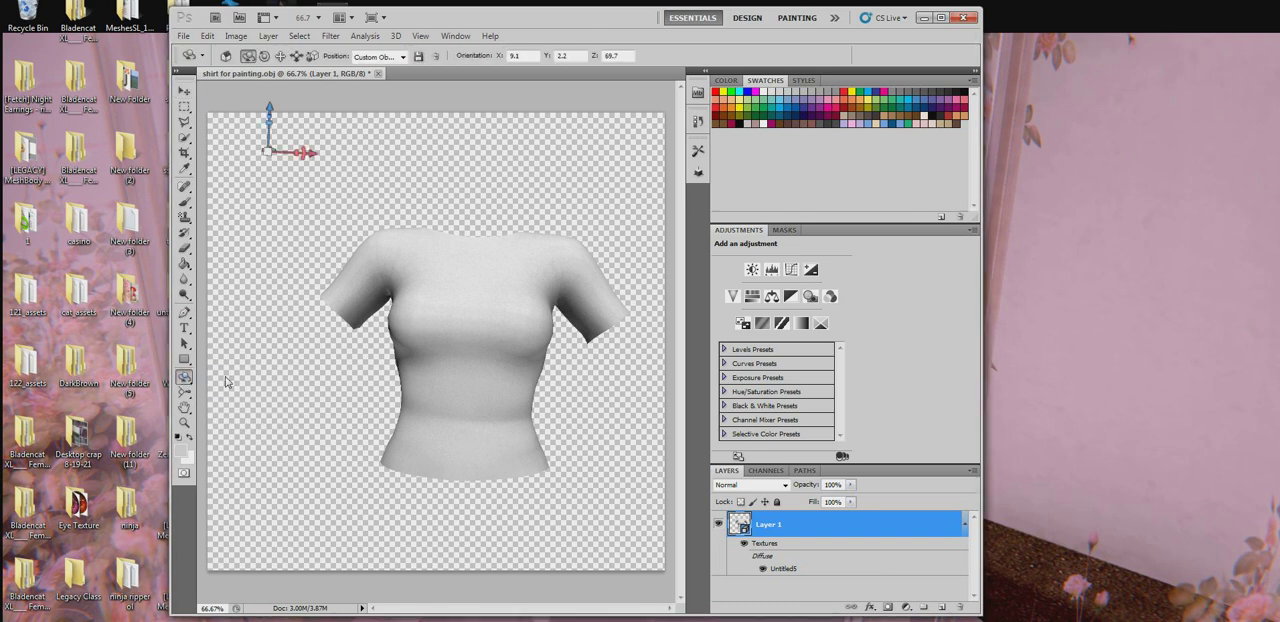
pyautogui.moveTo(568, 233); pyautogui.dragTo(595, 227)
pyautogui.click(375, 56)
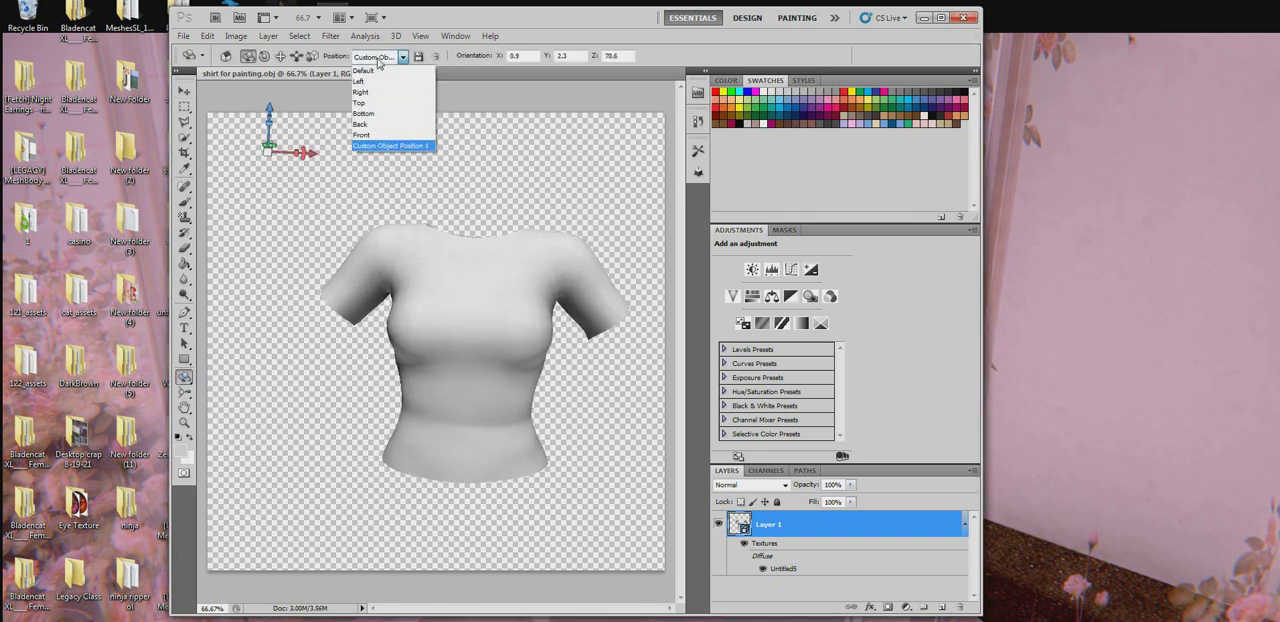
pyautogui.click(390, 126)
pyautogui.moveTo(497, 313); pyautogui.dragTo(499, 325)
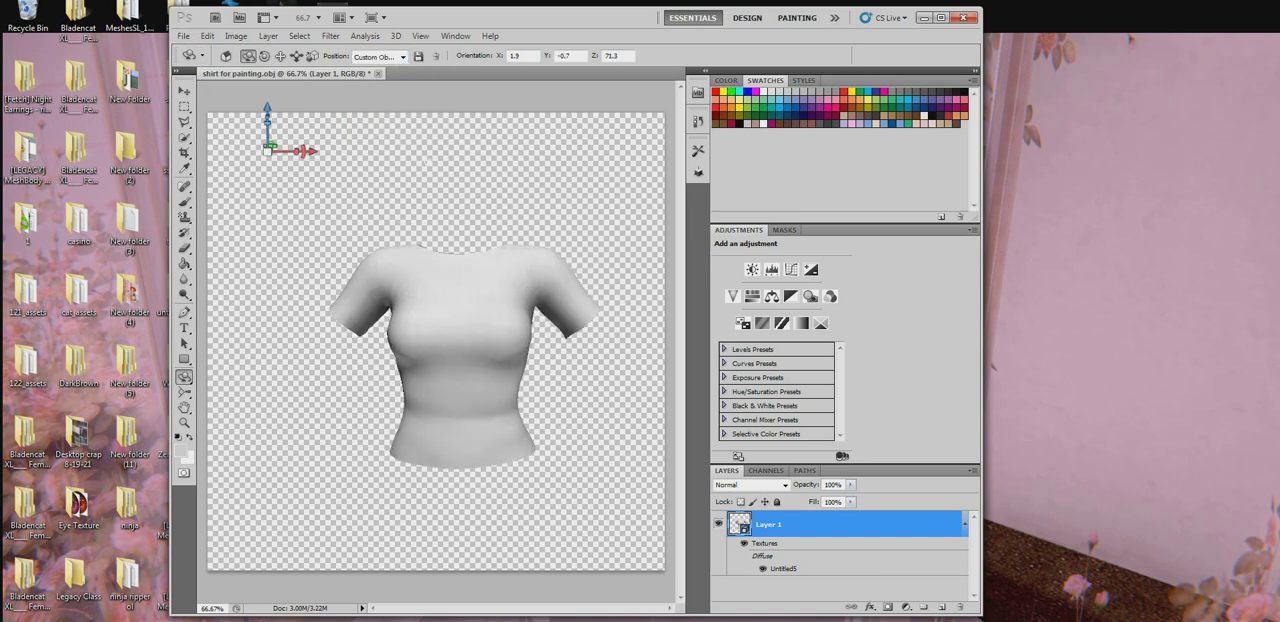